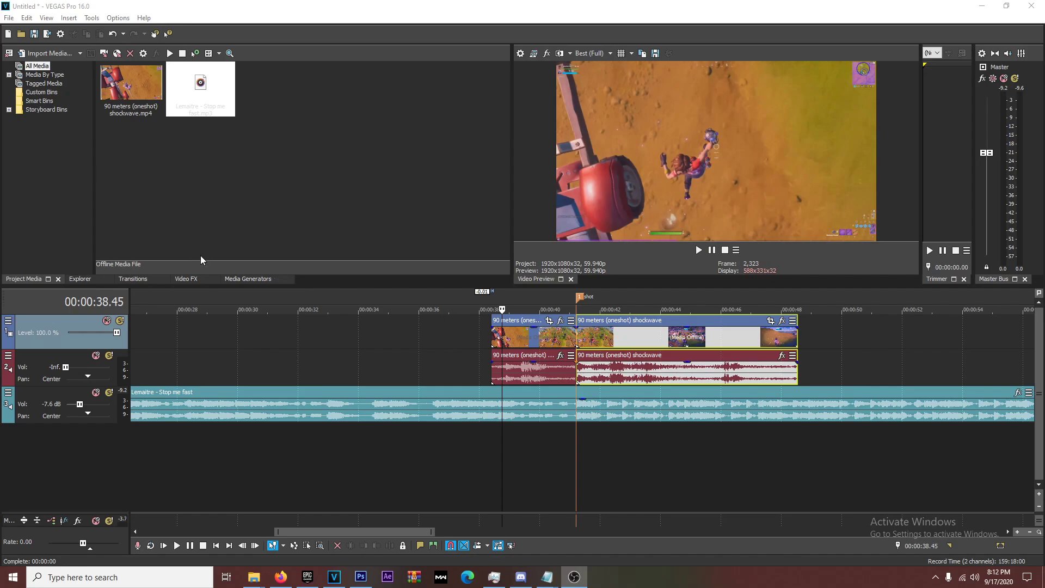
# Switch the docked media panel to the Video FX plug-in list
pyautogui.click(186, 279)
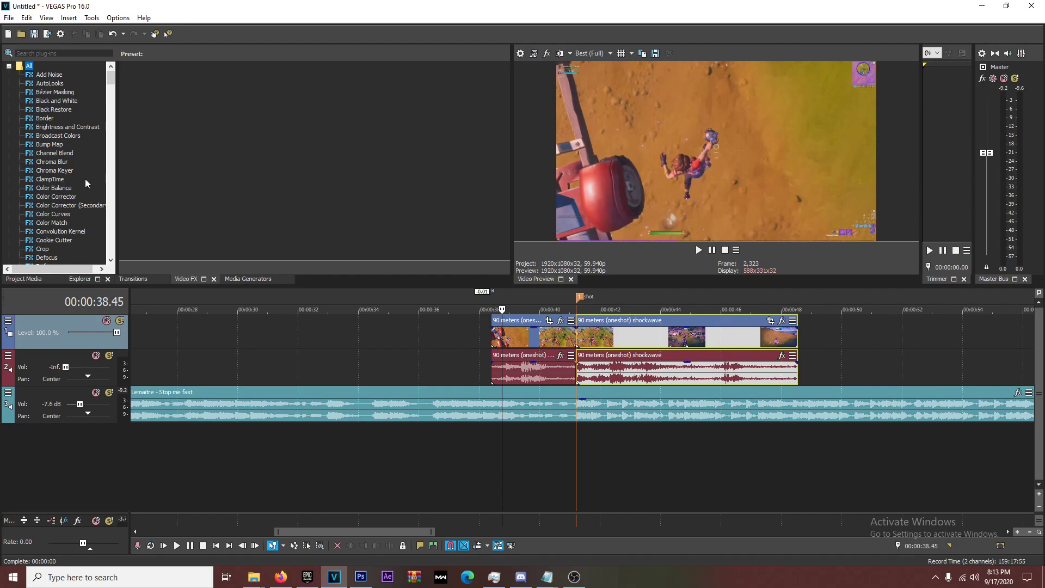
pyautogui.click(524, 301)
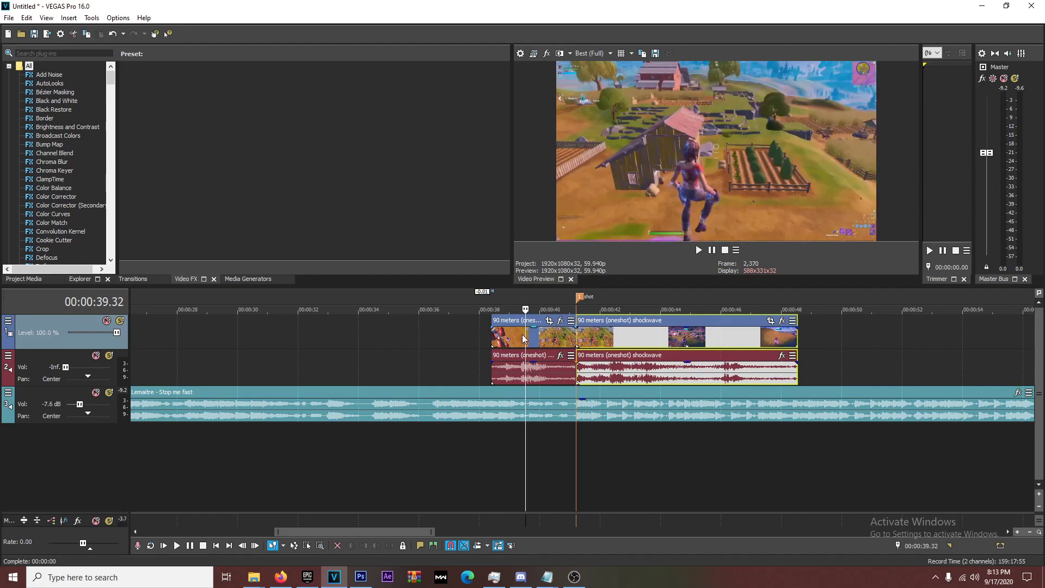
pyautogui.click(607, 334)
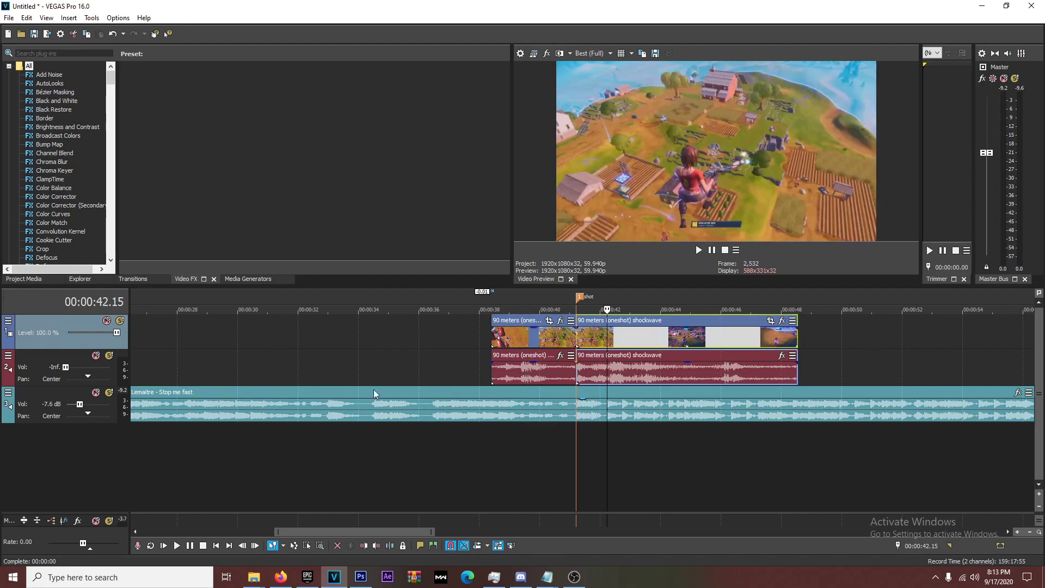
pyautogui.click(491, 337)
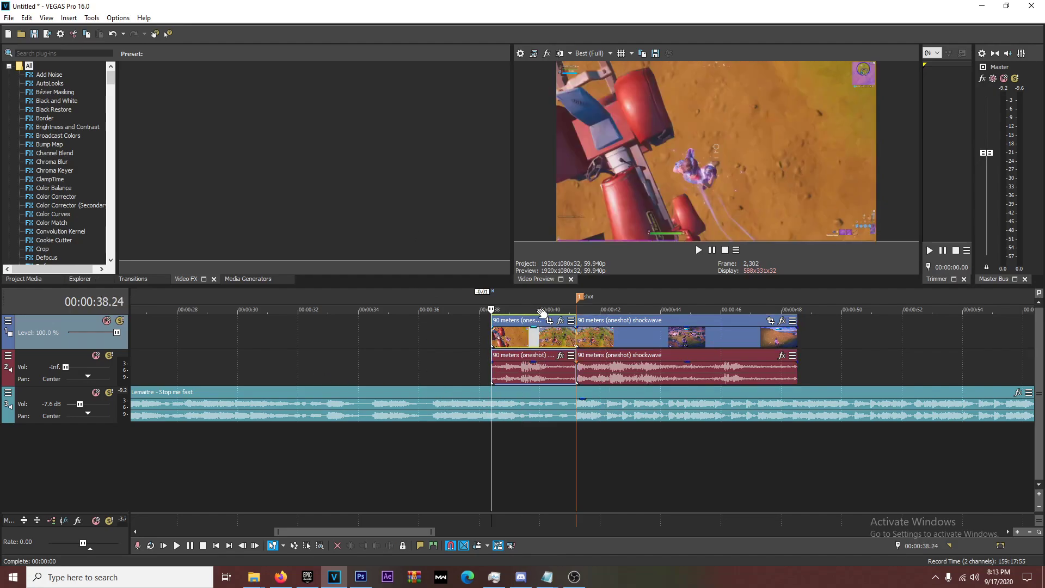
pyautogui.click(578, 343)
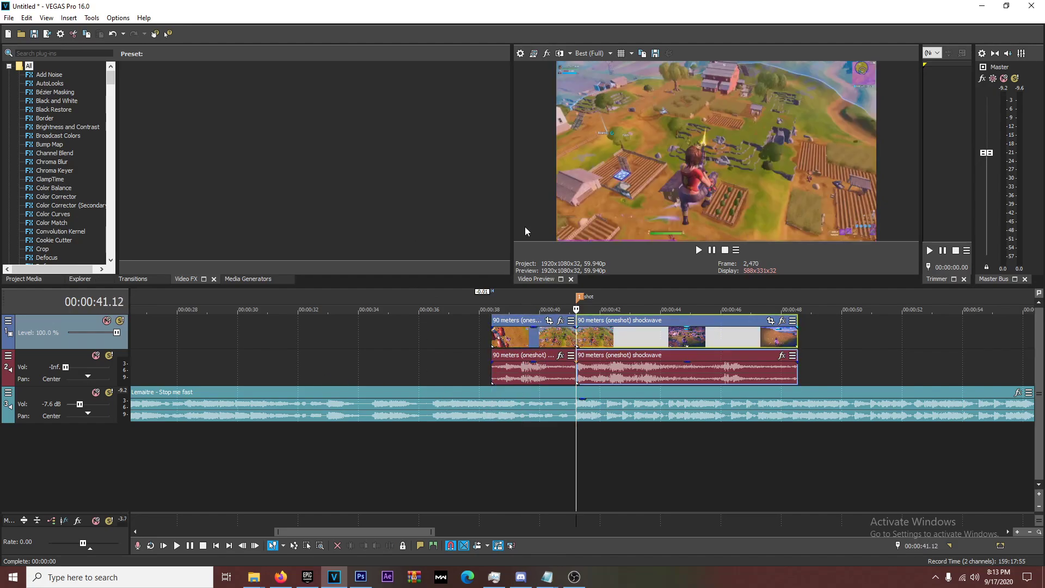
pyautogui.click(501, 307)
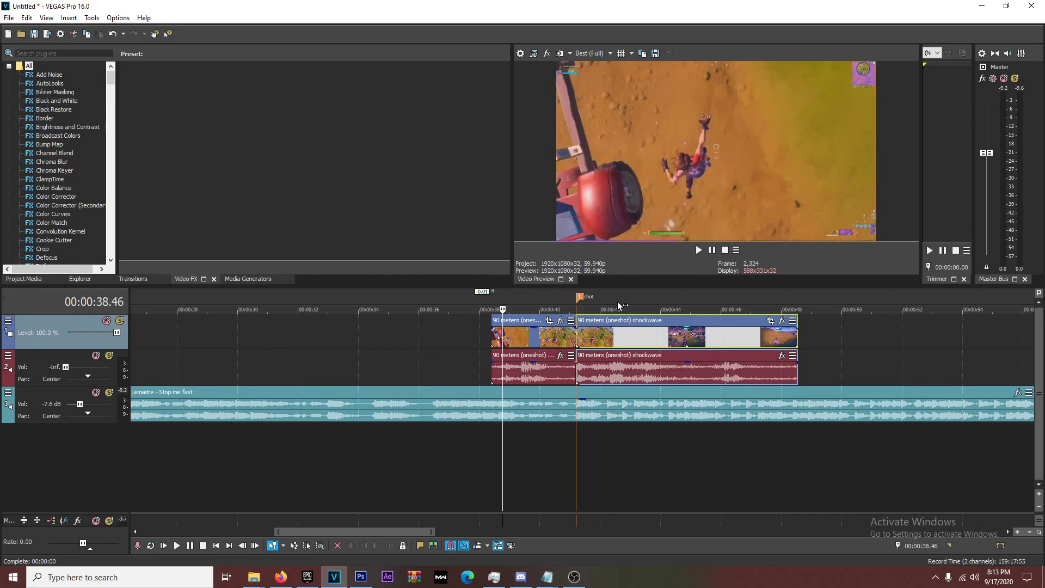
pyautogui.click(579, 297)
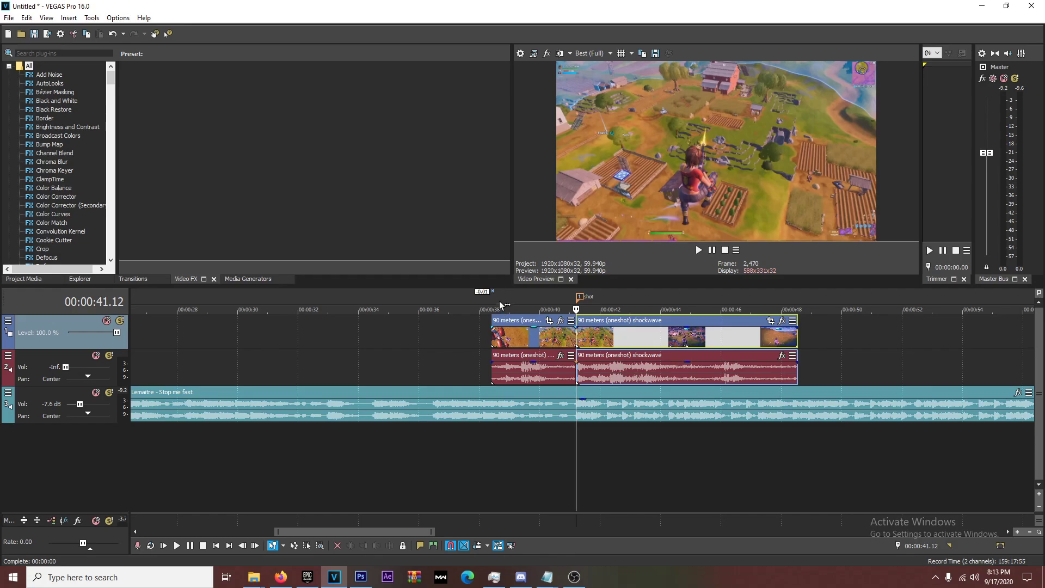
pyautogui.click(495, 295)
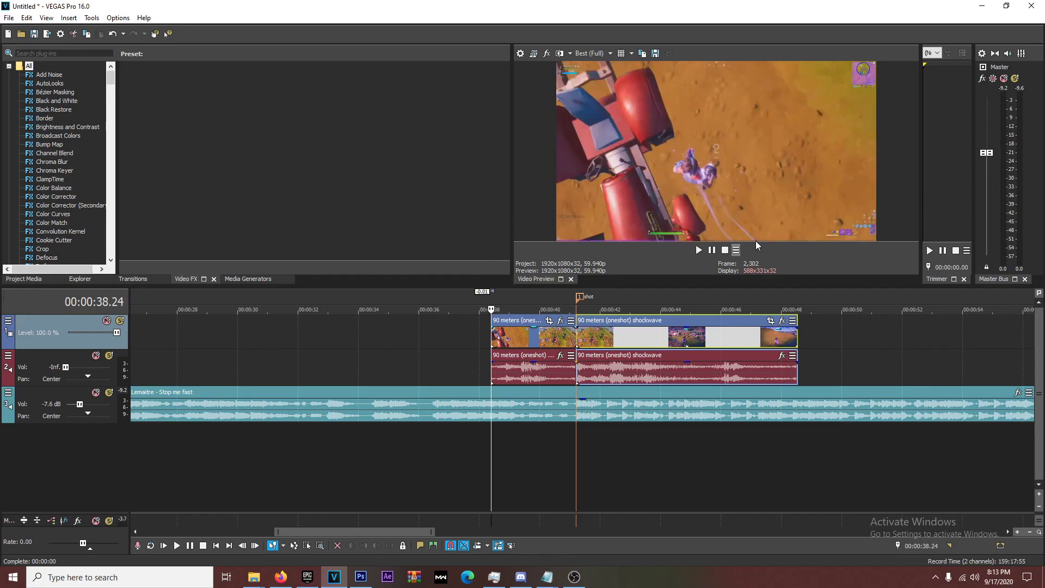
pyautogui.press('space')
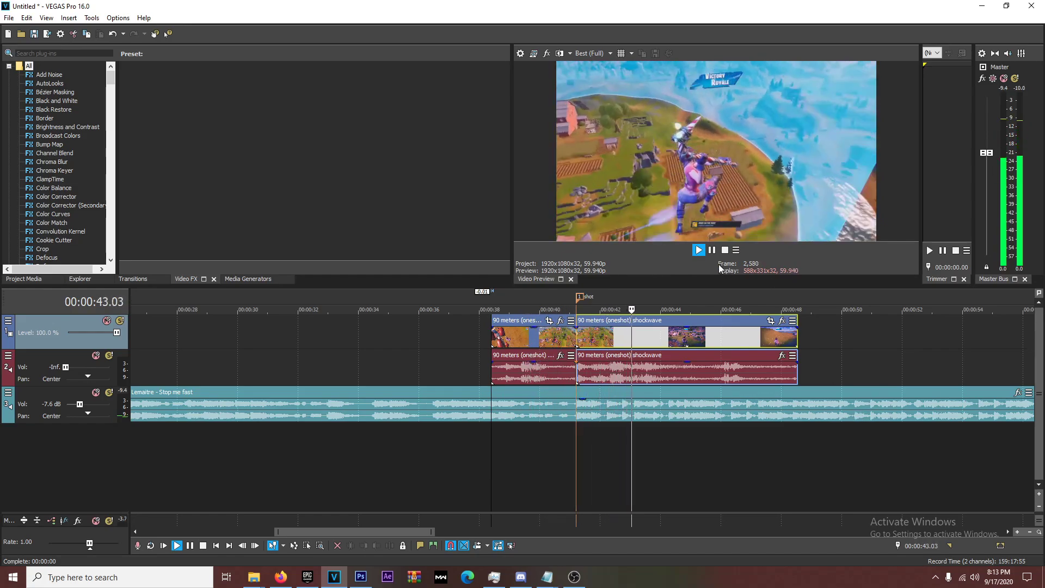
pyautogui.press('space')
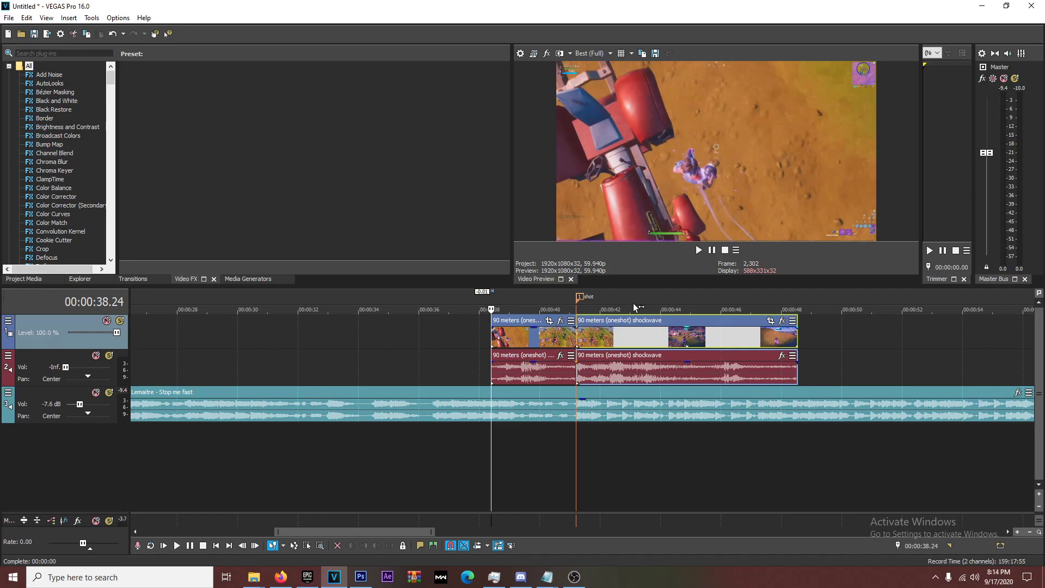
pyautogui.click(520, 301)
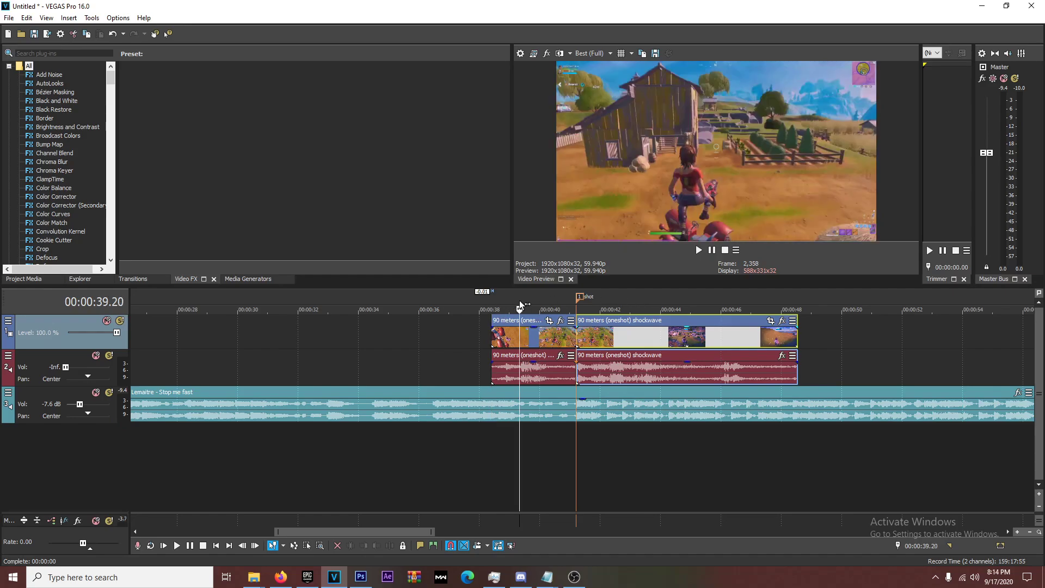
pyautogui.click(491, 308)
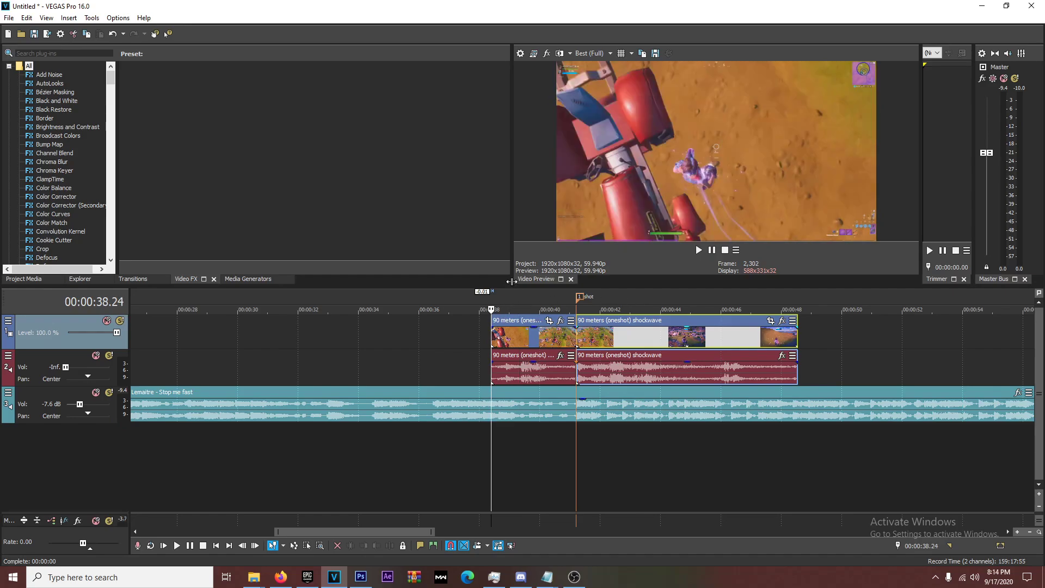
pyautogui.press('space')
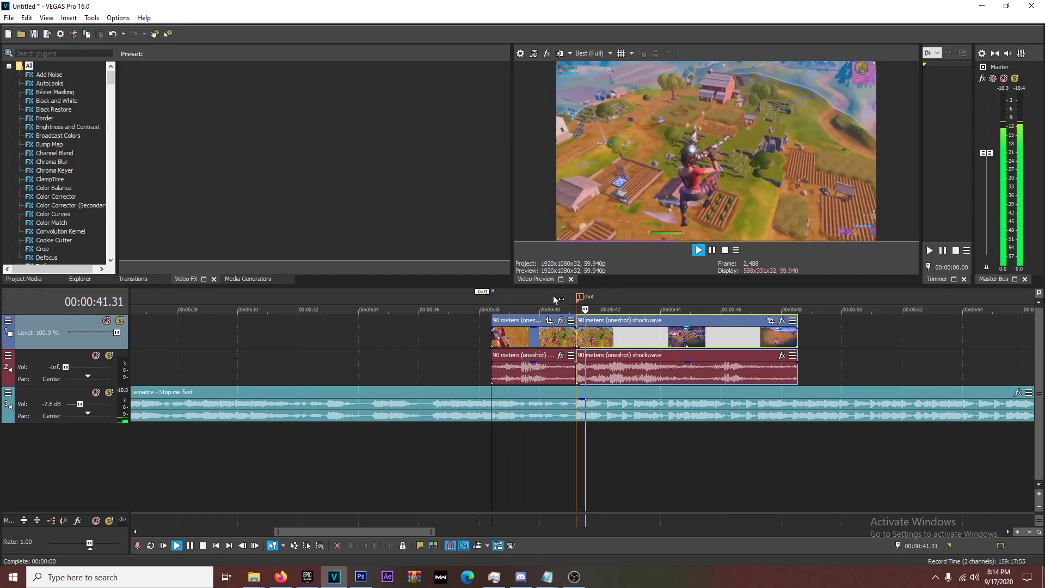
pyautogui.press('space')
pyautogui.click(525, 411)
pyautogui.click(527, 410)
pyautogui.click(562, 408)
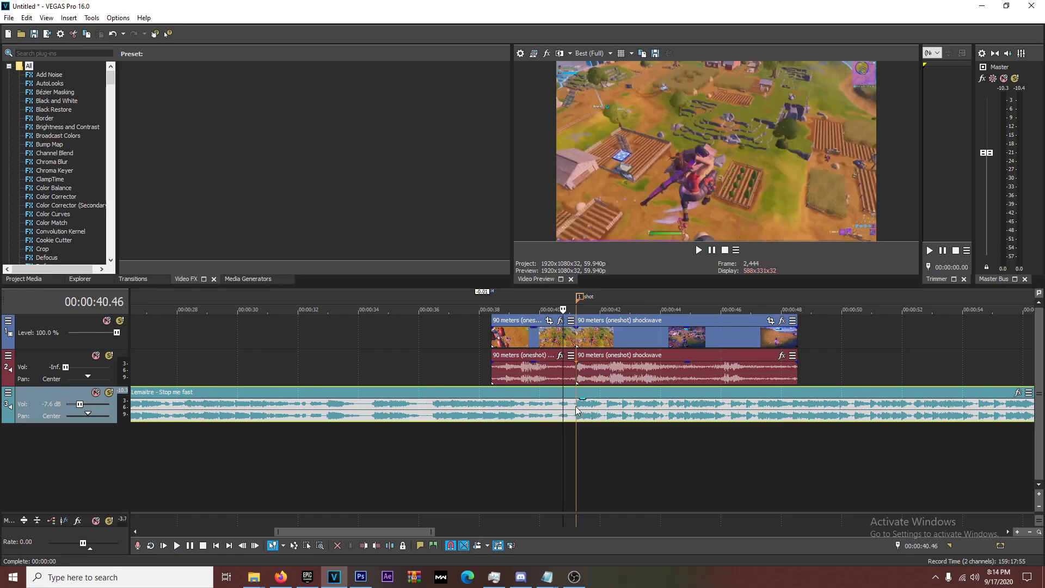
pyautogui.click(577, 405)
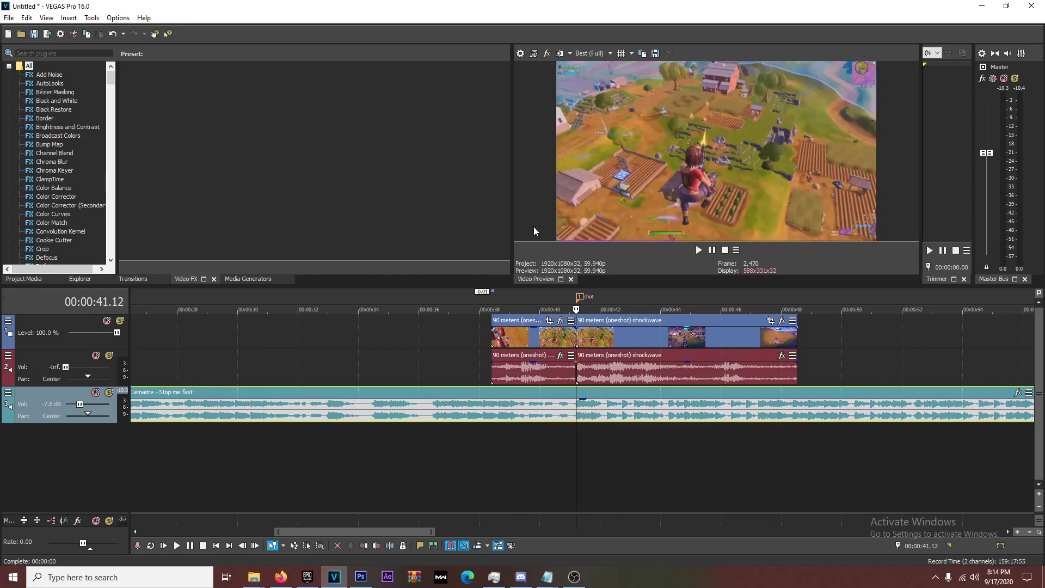
pyautogui.click(573, 337)
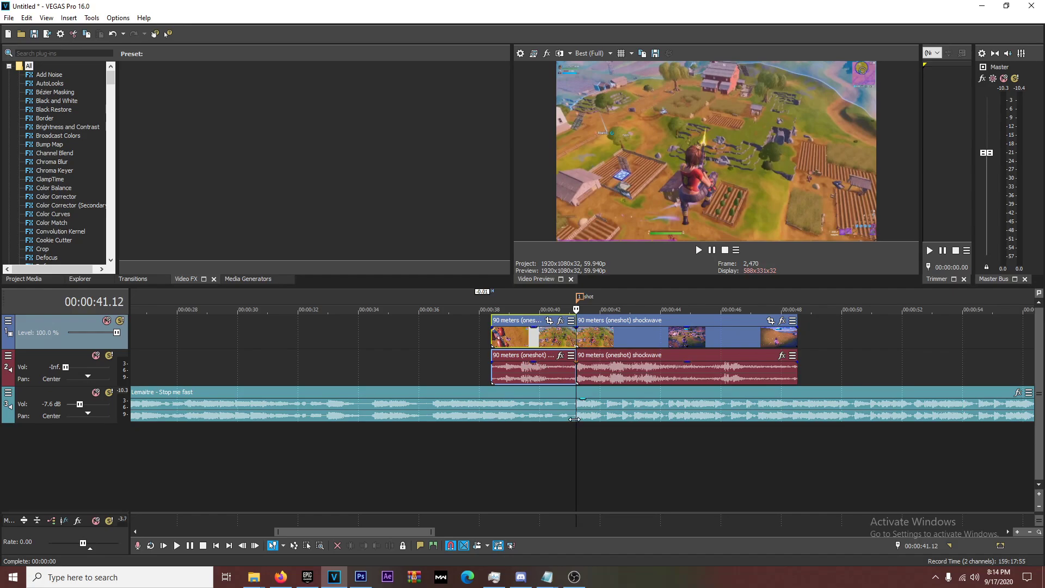
# Zoom into the timeline and select the 'Lemaitre - Stop me fast' music event
pyautogui.scroll(5, 573, 417)
pyautogui.scroll(-5, 573, 417)
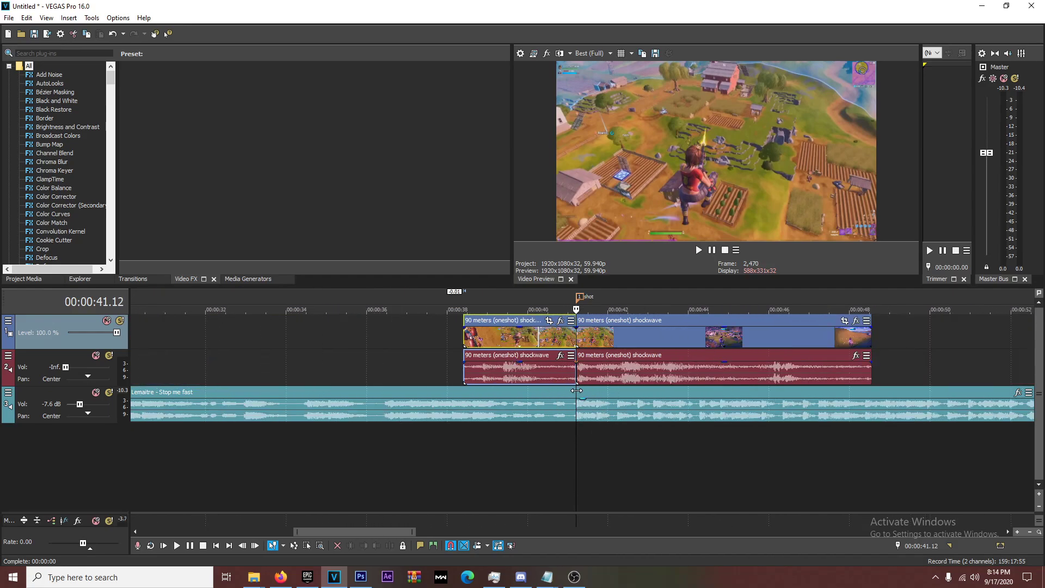
pyautogui.scroll(2, 574, 416)
pyautogui.scroll(2, 574, 416)
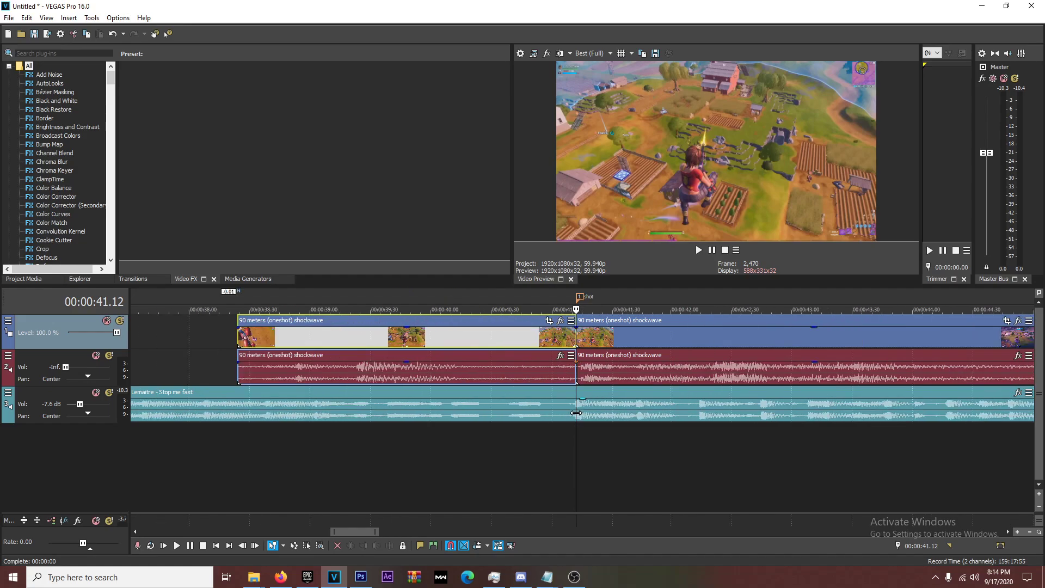
pyautogui.scroll(1, 576, 414)
pyautogui.scroll(-6, 576, 414)
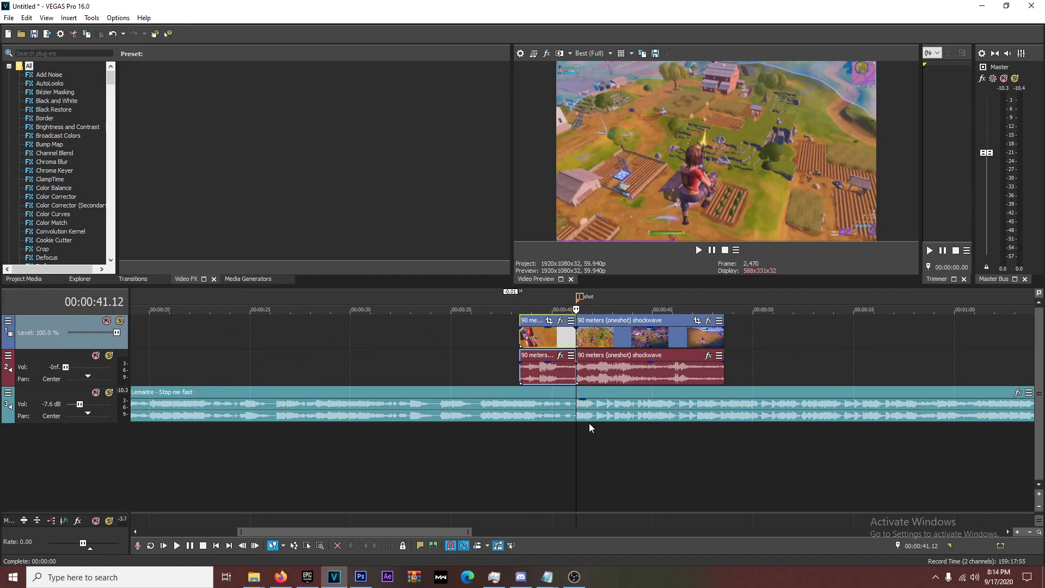
pyautogui.scroll(7, 589, 423)
pyautogui.scroll(3, 592, 434)
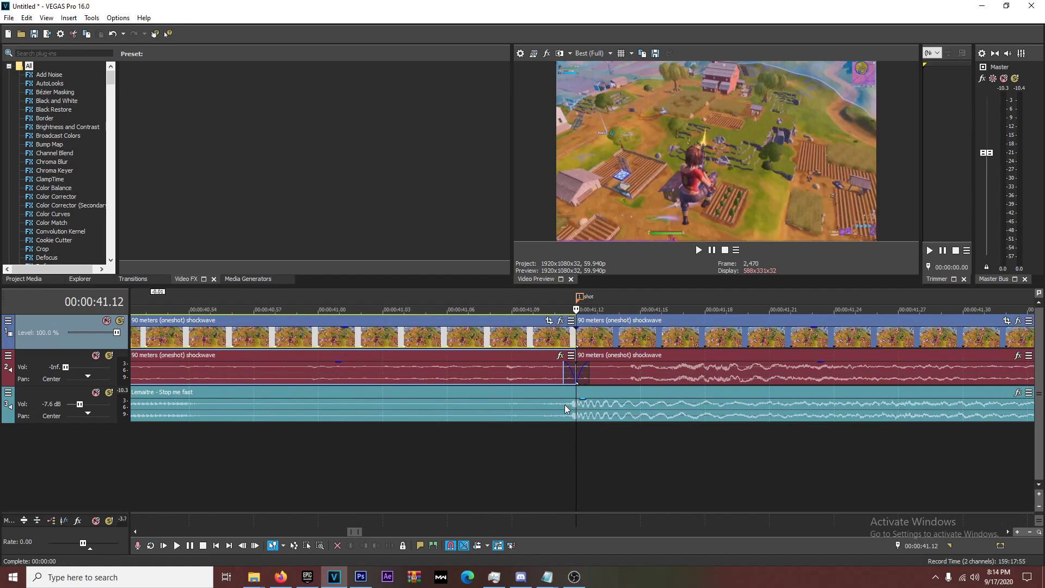
pyautogui.click(563, 417)
# Play back the cut around the 1 shot marker
pyautogui.scroll(-7, 560, 419)
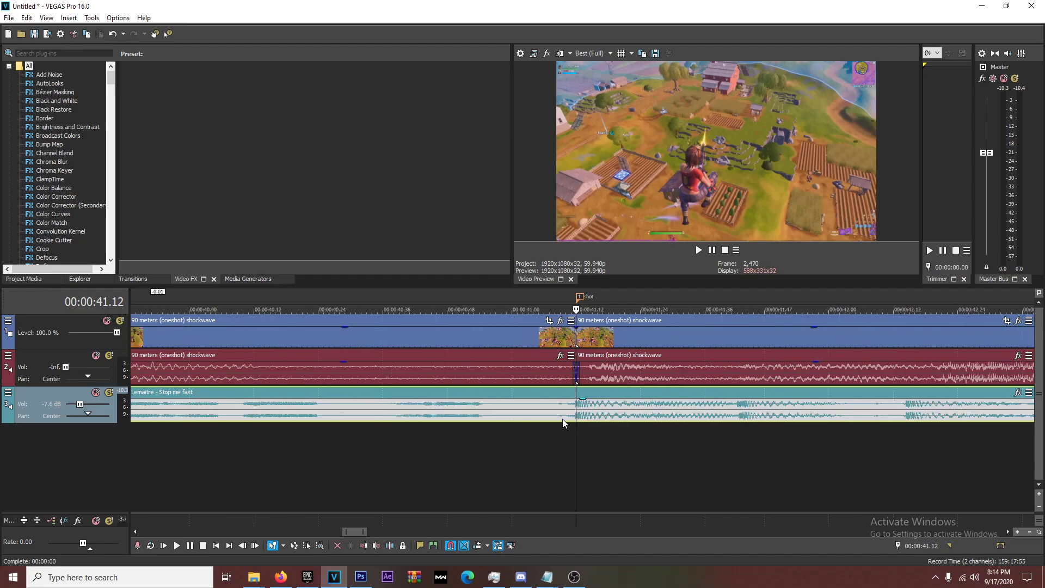
pyautogui.scroll(-2, 548, 405)
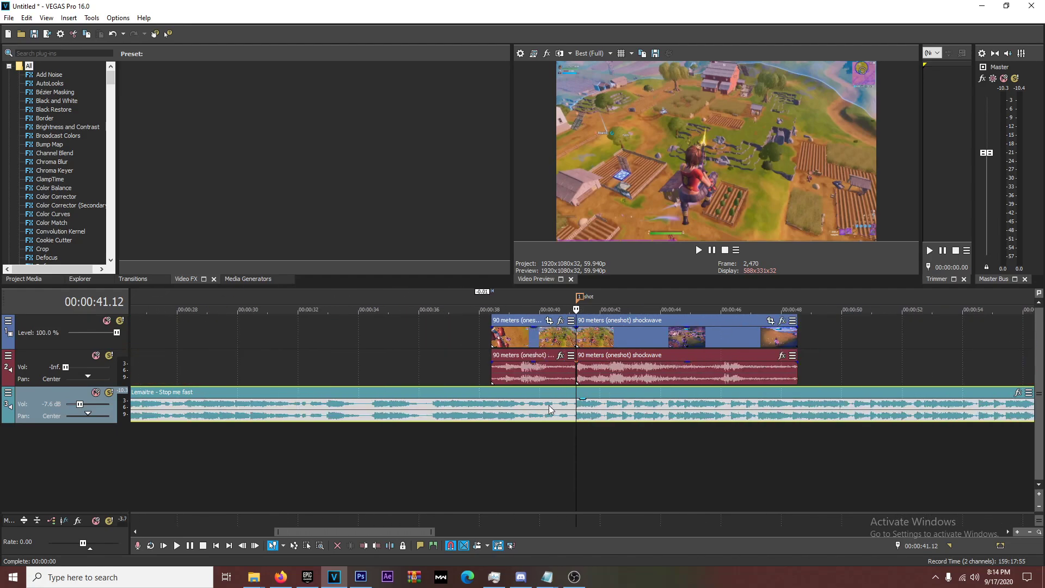
pyautogui.scroll(4, 557, 414)
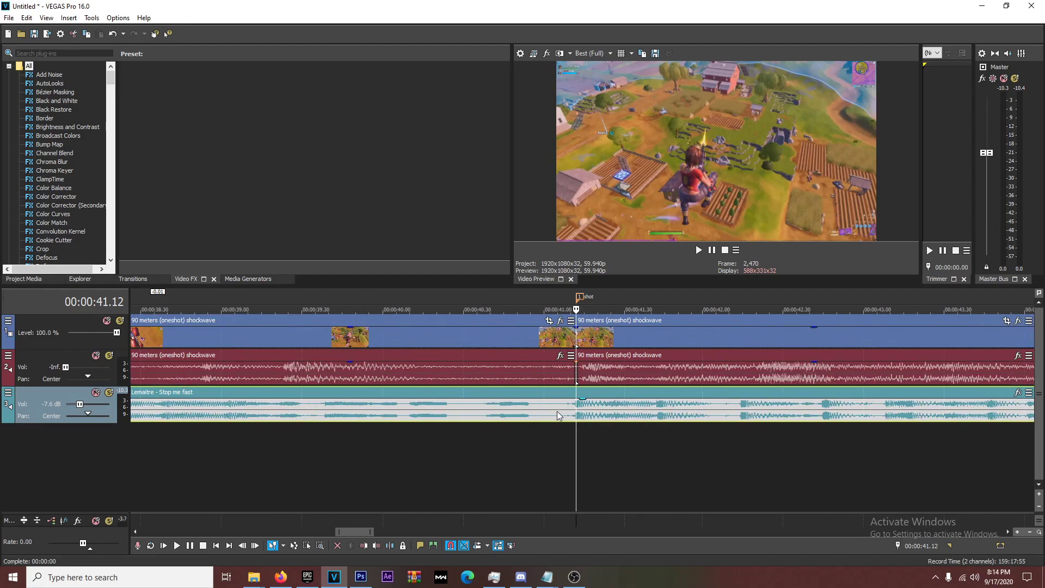
pyautogui.press('space')
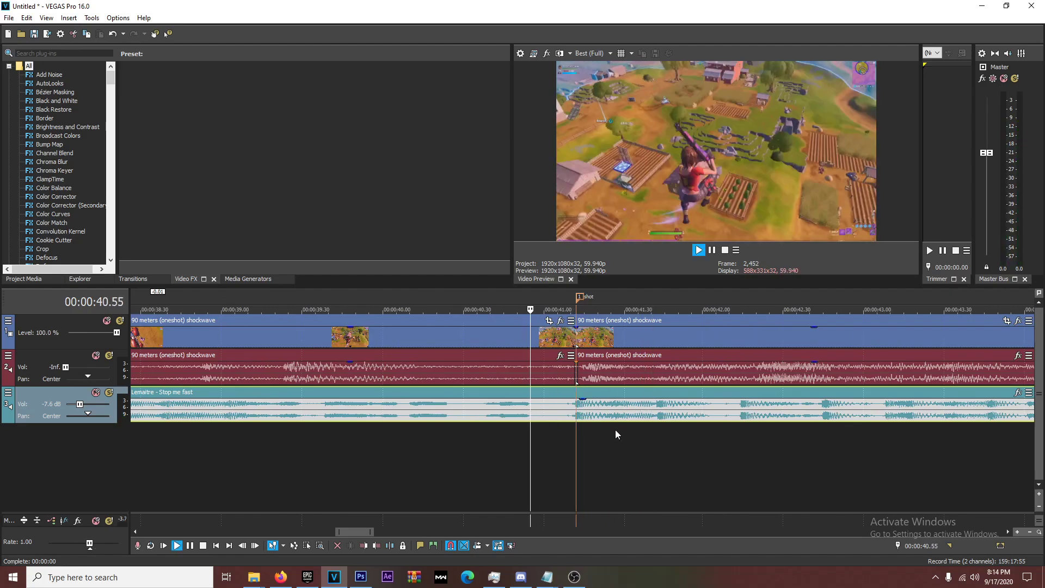
pyautogui.press('space')
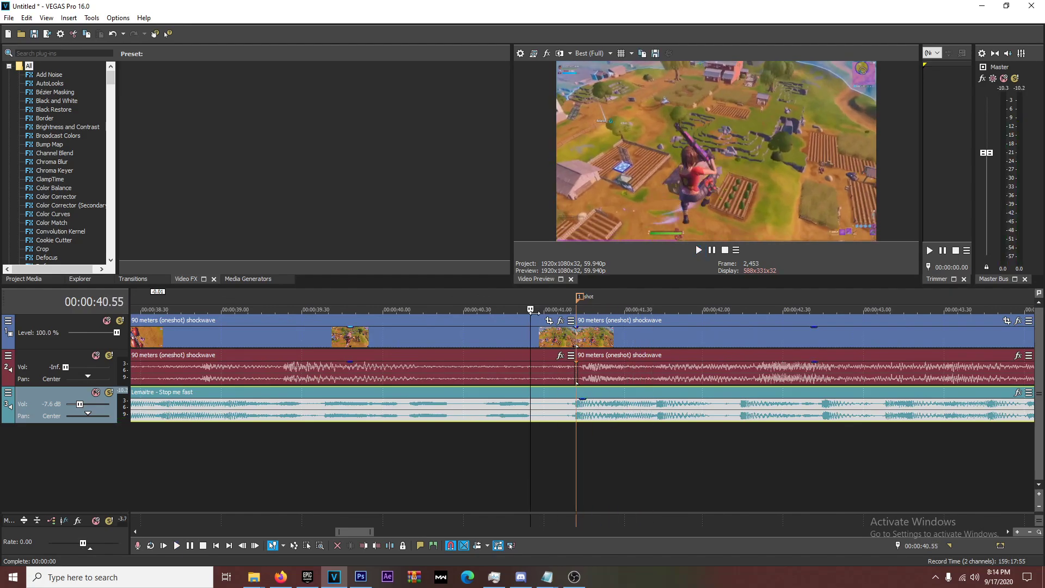
# Select the shockwave clip at the 1 shot marker and open its Event Pan/Crop window
pyautogui.click(577, 336)
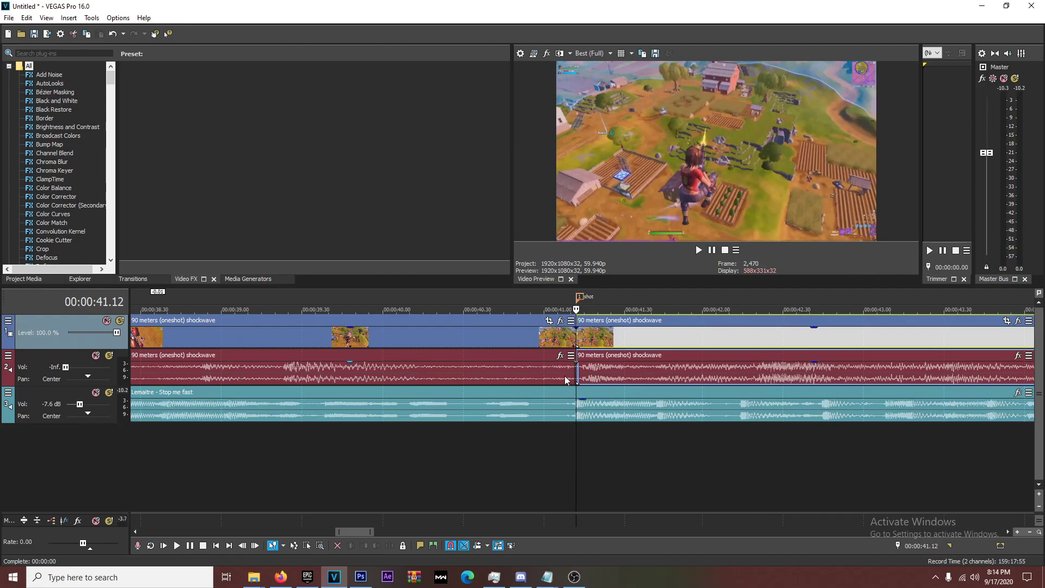
pyautogui.scroll(-4, 563, 373)
pyautogui.scroll(-3, 543, 433)
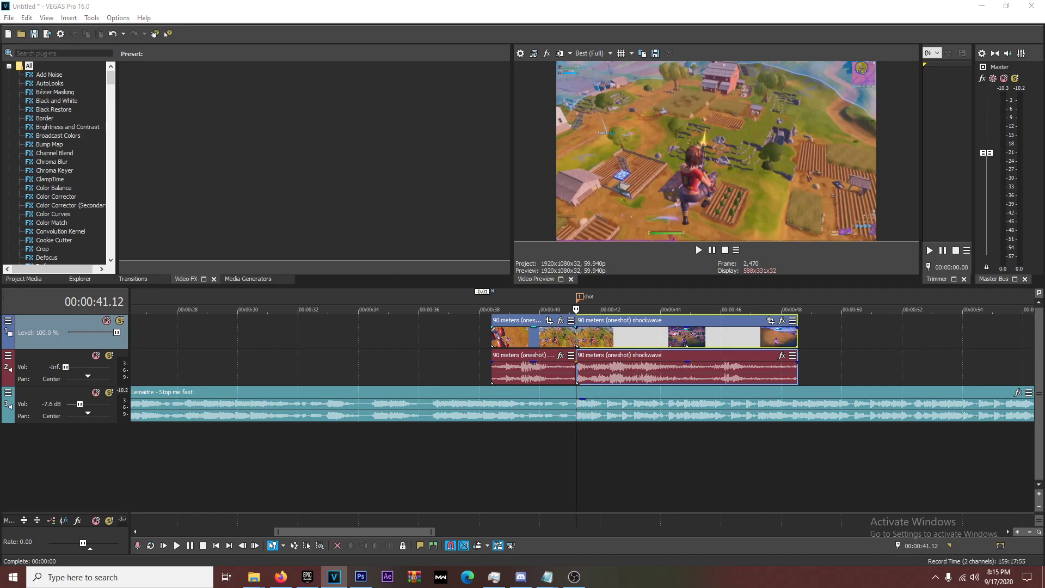
pyautogui.moveTo(250, 47); pyautogui.dragTo(459, 21)
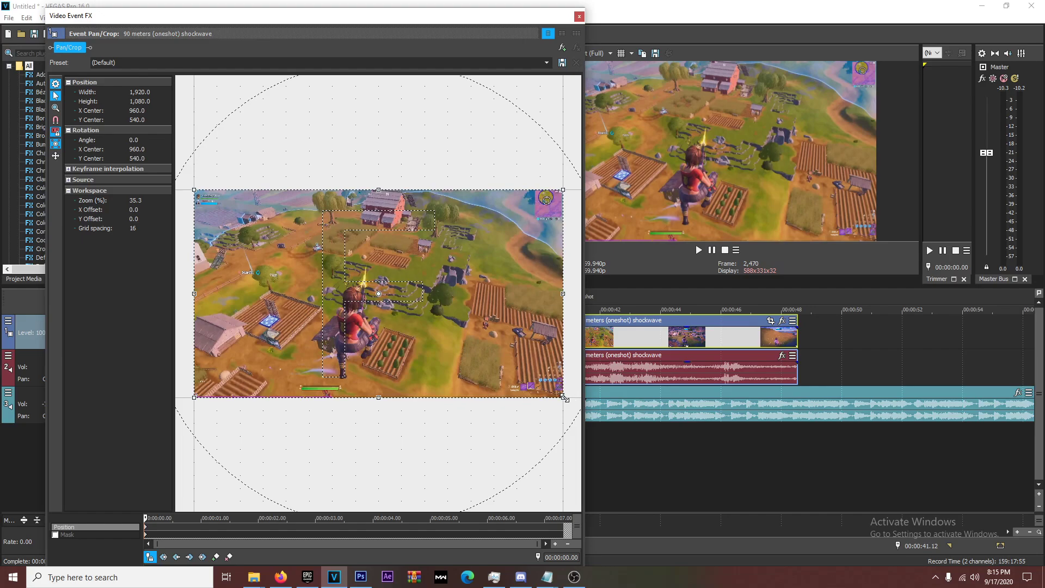
# Shrink the Pan/Crop frame to about 1542x868 to zoom into the clip
pyautogui.moveTo(564, 398); pyautogui.dragTo(545, 377)
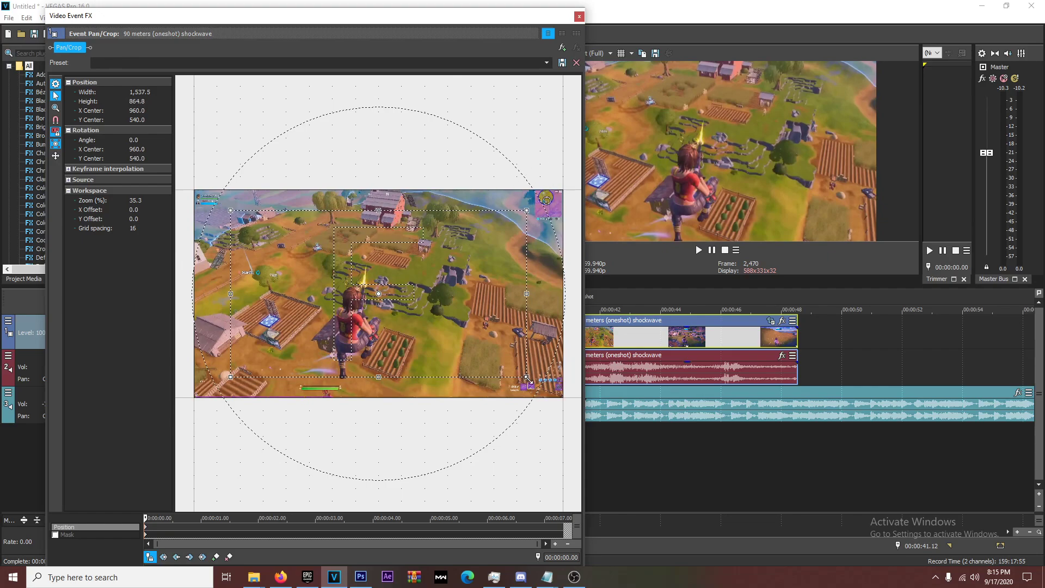
pyautogui.moveTo(527, 378); pyautogui.dragTo(539, 383)
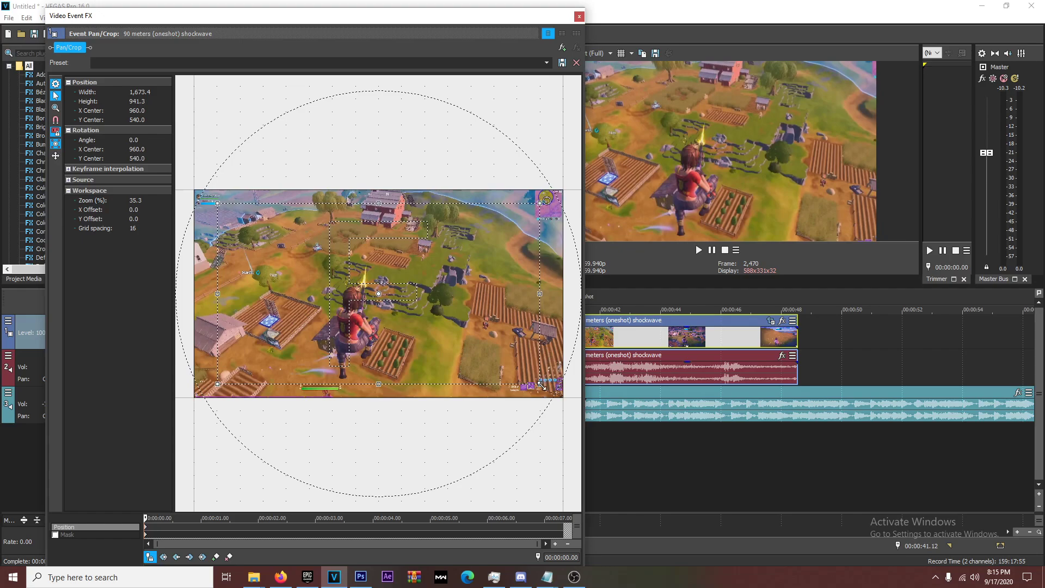
pyautogui.moveTo(542, 385); pyautogui.dragTo(533, 379)
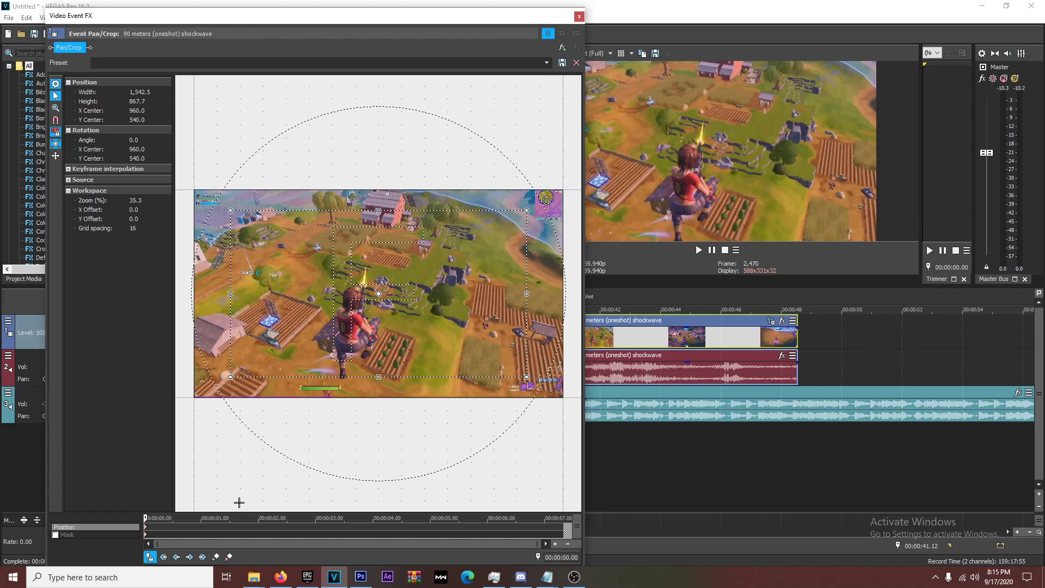
pyautogui.scroll(3, 163, 532)
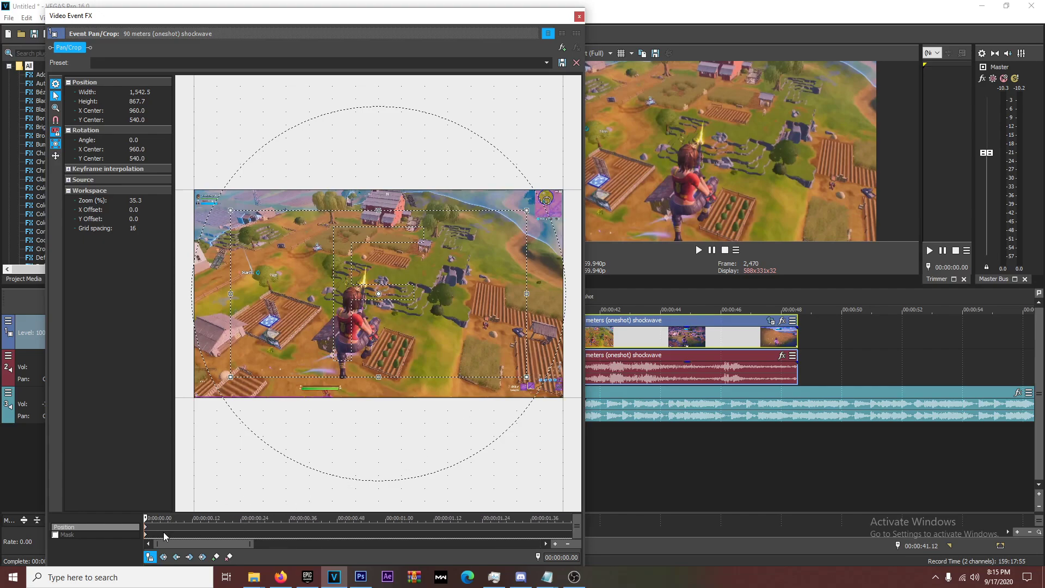
pyautogui.scroll(-2, 178, 524)
pyautogui.scroll(2, 178, 524)
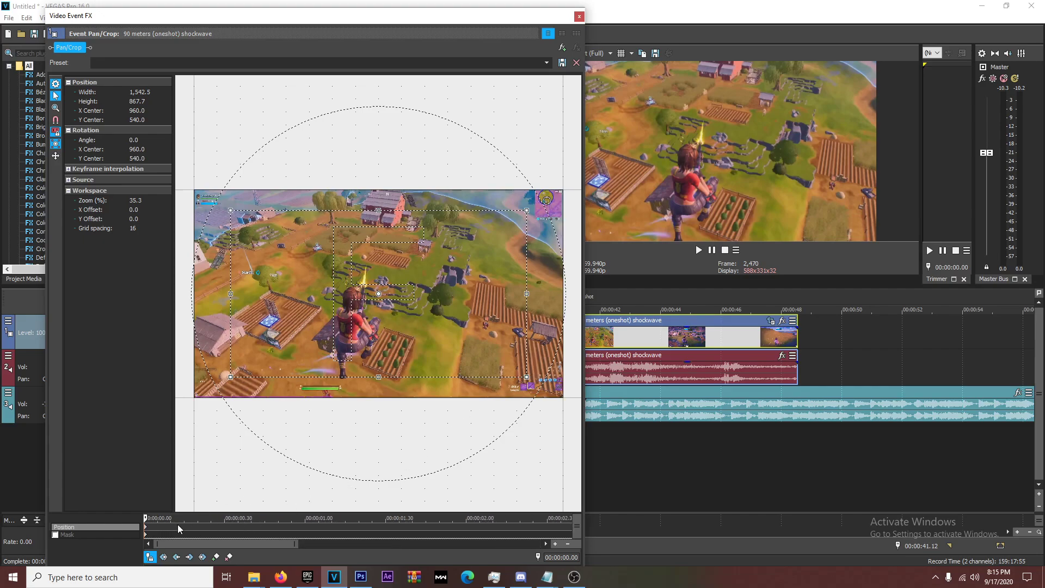
pyautogui.scroll(1, 177, 524)
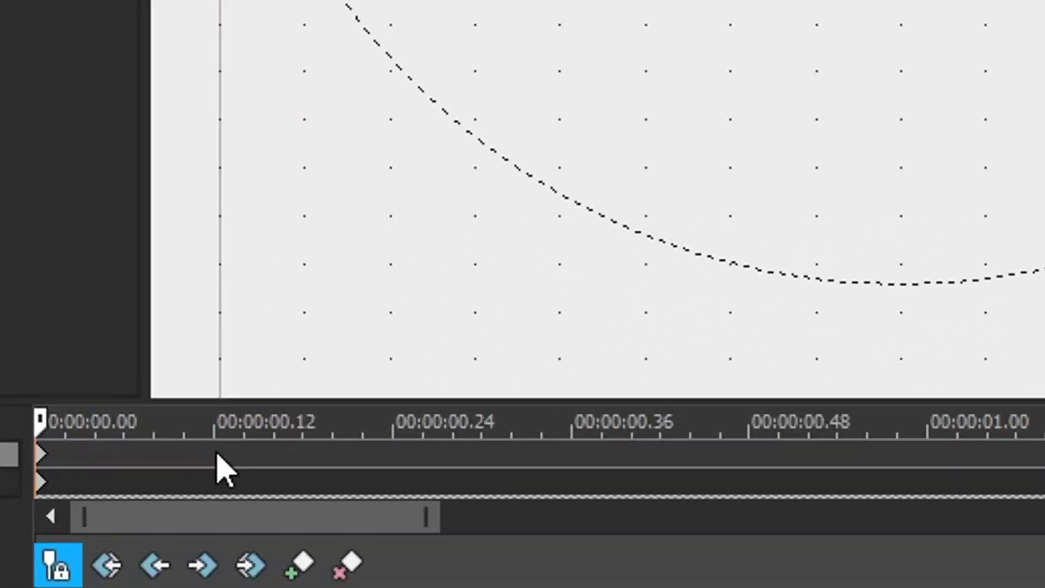
# Restore the full 1920x1080 frame at about 0.18 s and close Pan/Crop
pyautogui.click(194, 528)
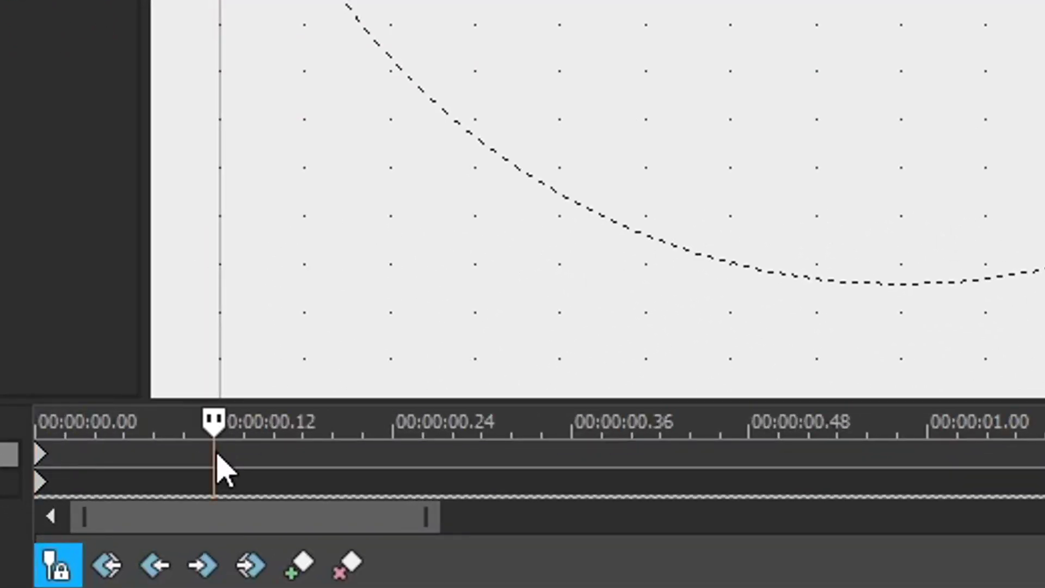
pyautogui.click(391, 471)
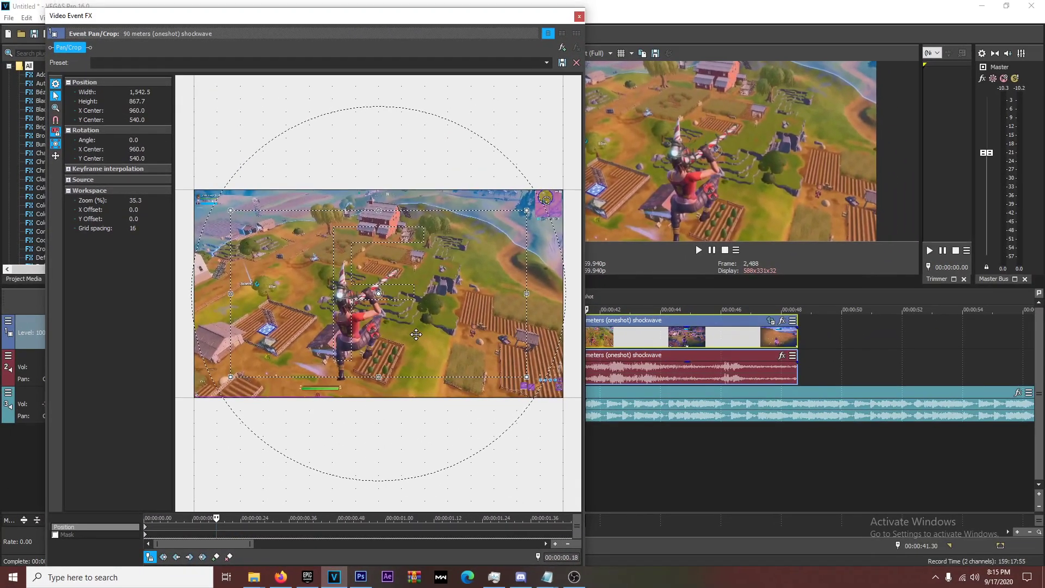
pyautogui.rightClick(416, 334)
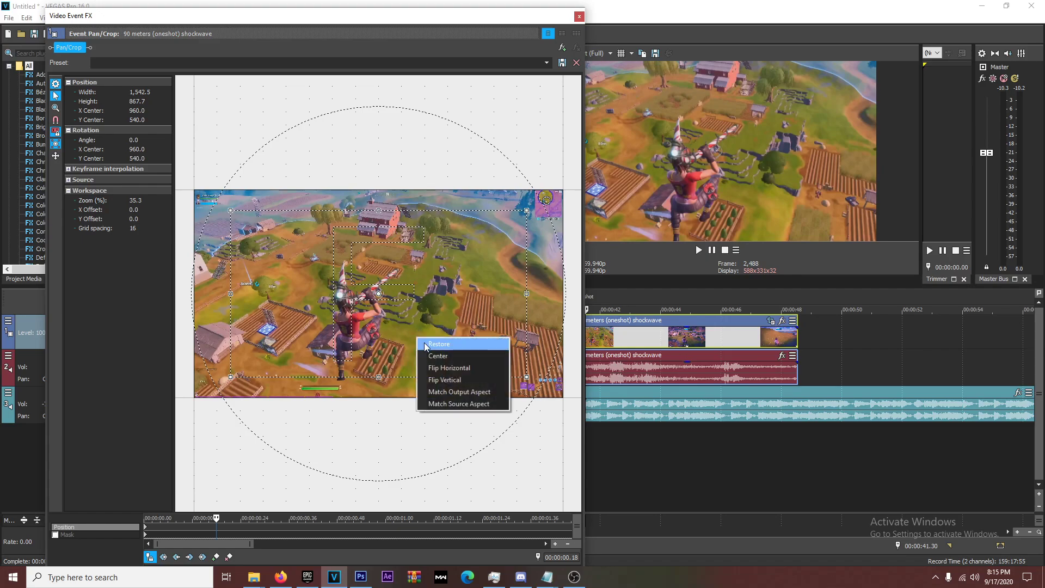
pyautogui.click(438, 344)
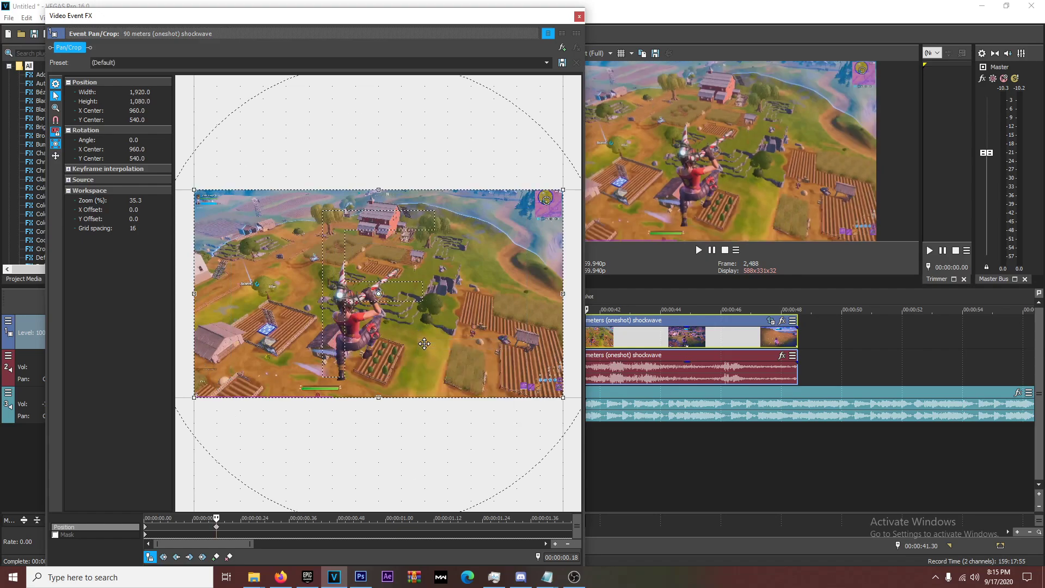
pyautogui.click(579, 18)
# Set a loop region over the shockwave clips, starting at the clip start 38.24
pyautogui.moveTo(583, 299); pyautogui.dragTo(449, 314)
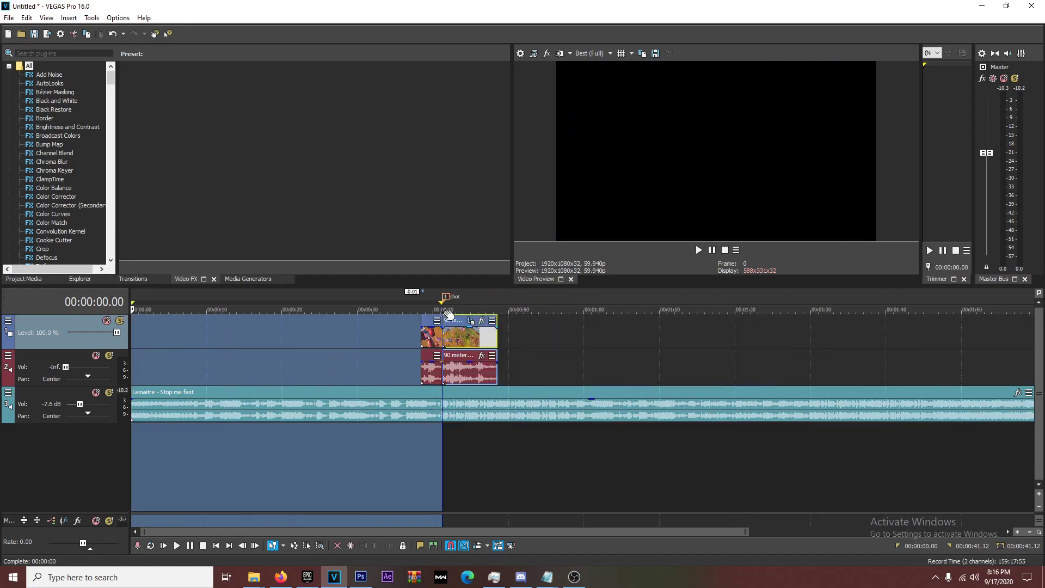
pyautogui.moveTo(379, 301); pyautogui.dragTo(540, 300)
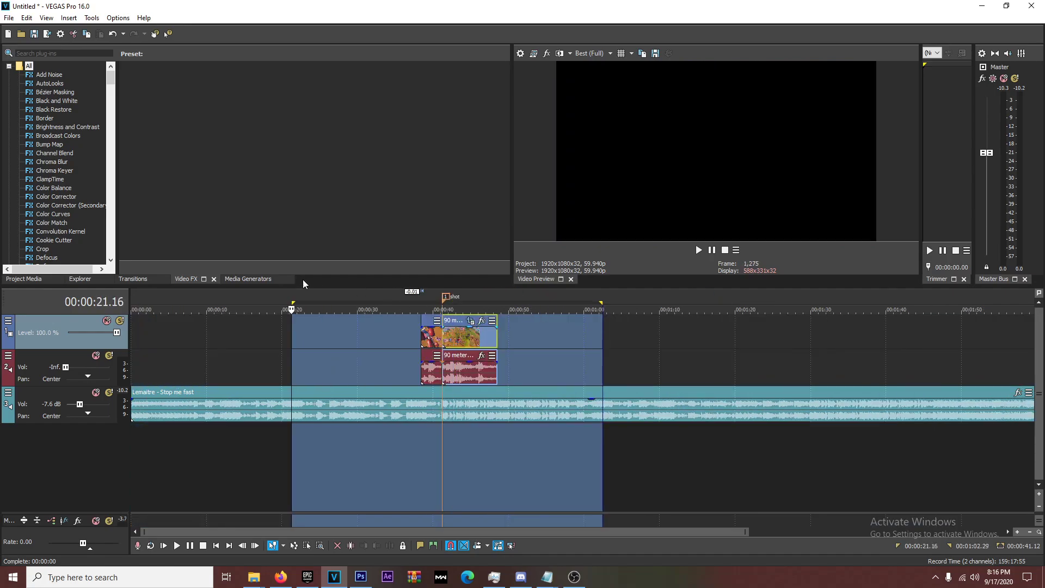
pyautogui.moveTo(292, 303); pyautogui.dragTo(421, 302)
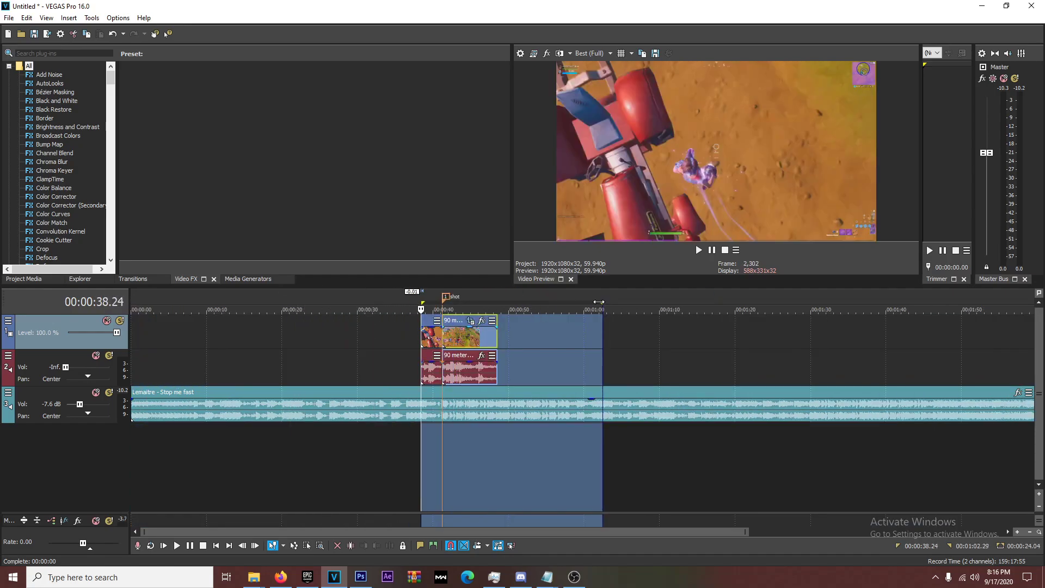
pyautogui.moveTo(598, 302); pyautogui.dragTo(497, 301)
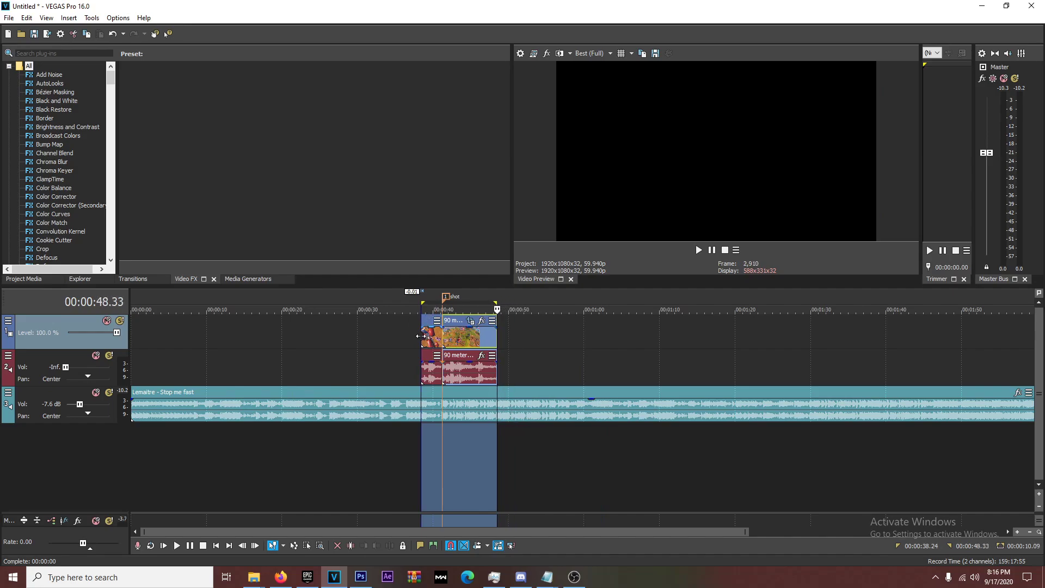
pyautogui.click(422, 335)
# Loop-preview the zoom, then jump to the 1 shot marker at 41.12
pyautogui.scroll(5, 422, 335)
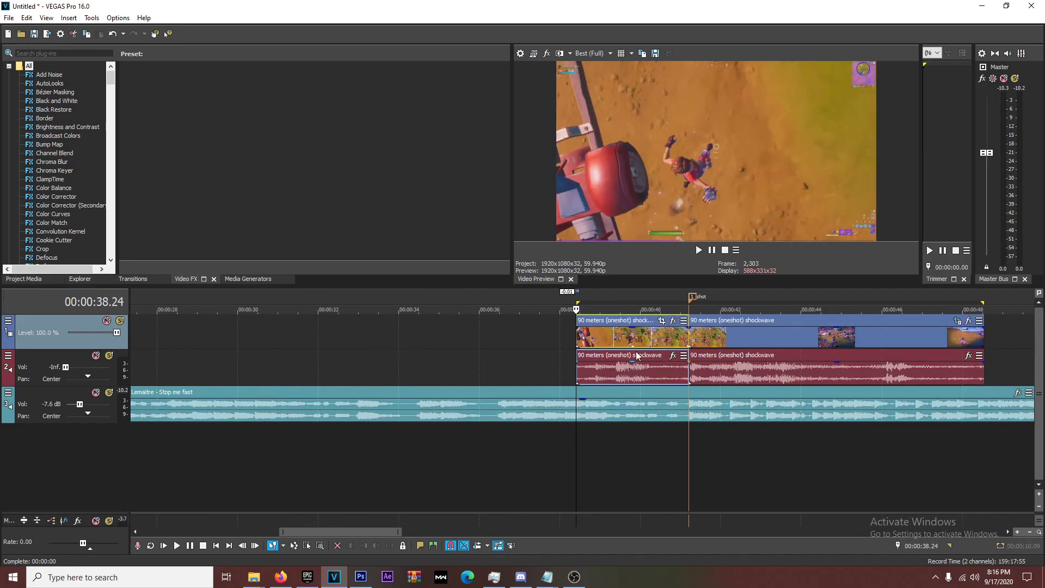
pyautogui.press('space')
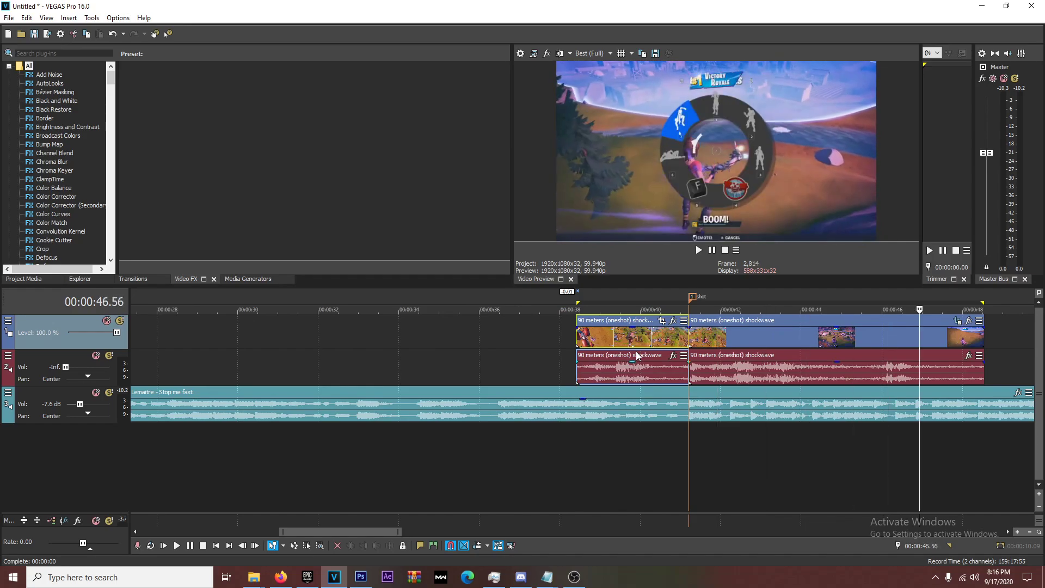
pyautogui.press('space')
pyautogui.press('space')
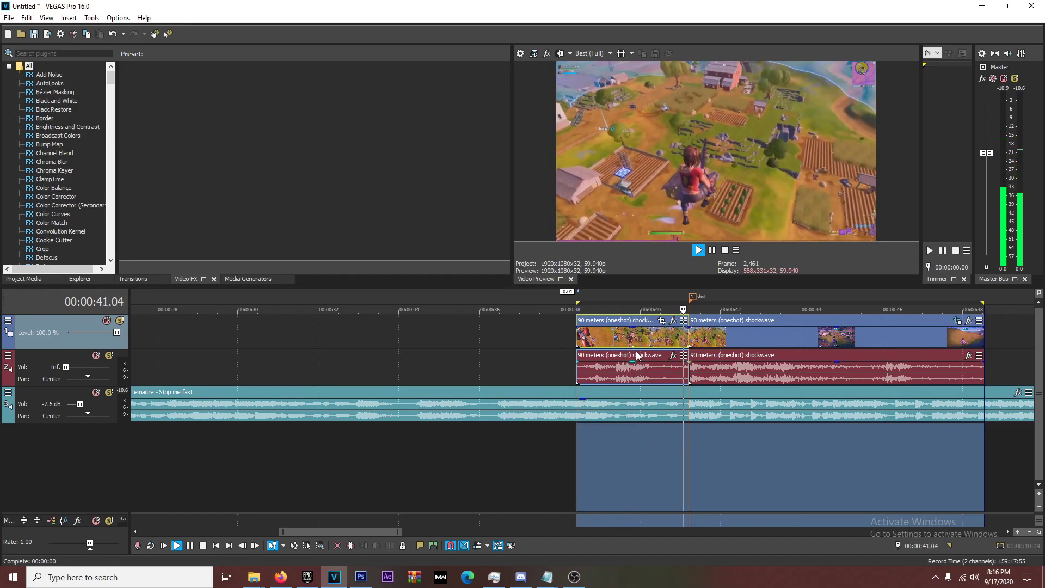
pyautogui.press('space')
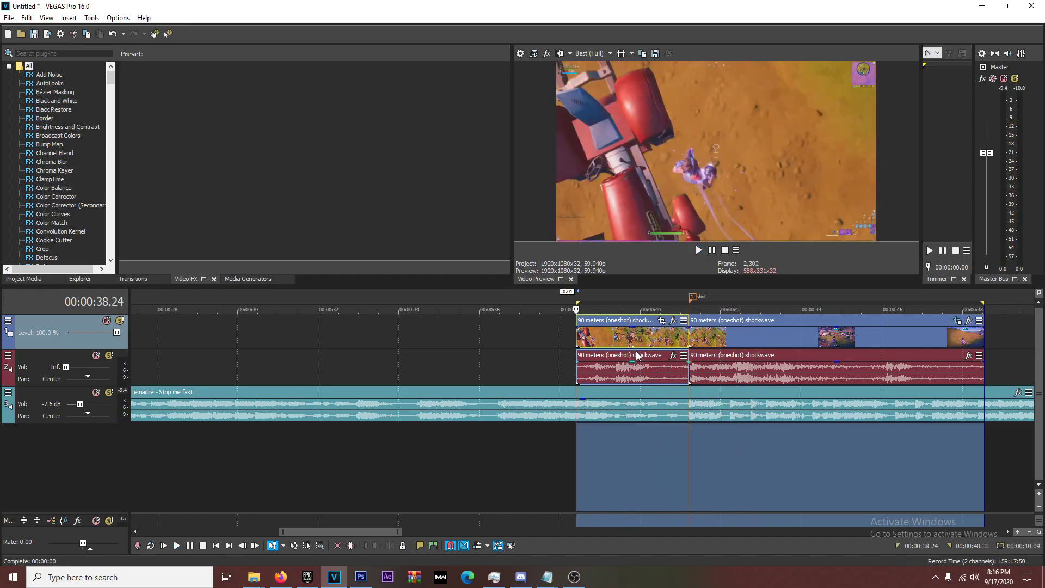
pyautogui.press('1')
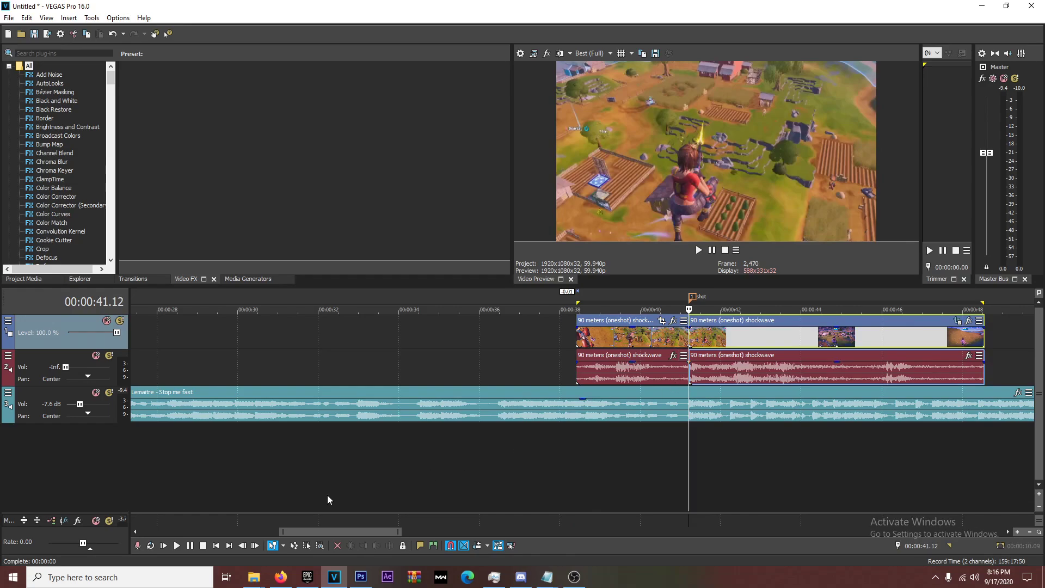
pyautogui.moveTo(341, 534); pyautogui.dragTo(367, 530)
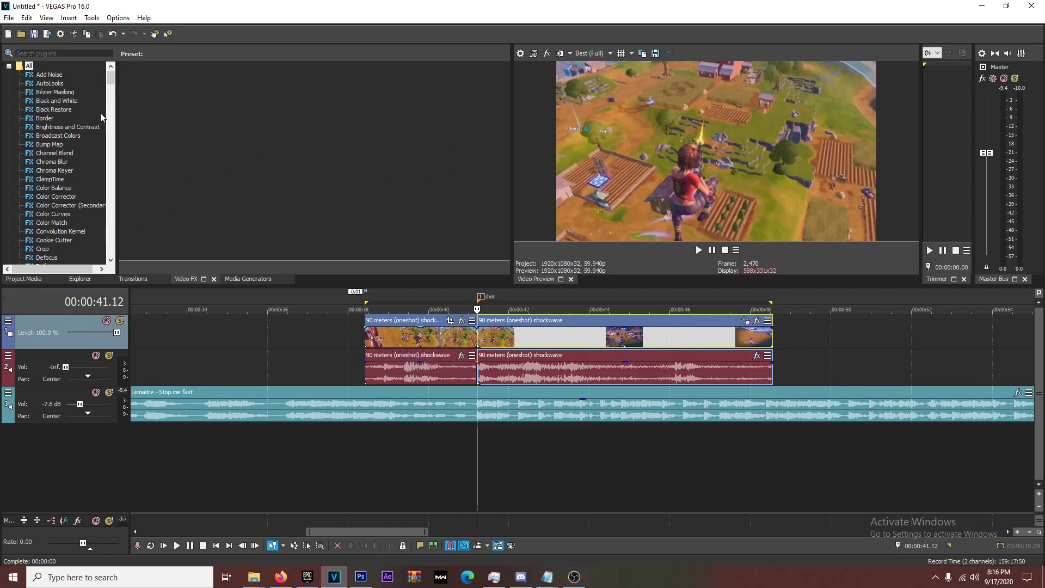
# Apply the S_Shake 'impact' preset (Amplitude 0.816, Frequency 9.25) to the shockwave clip
pyautogui.moveTo(110, 83); pyautogui.dragTo(100, 162)
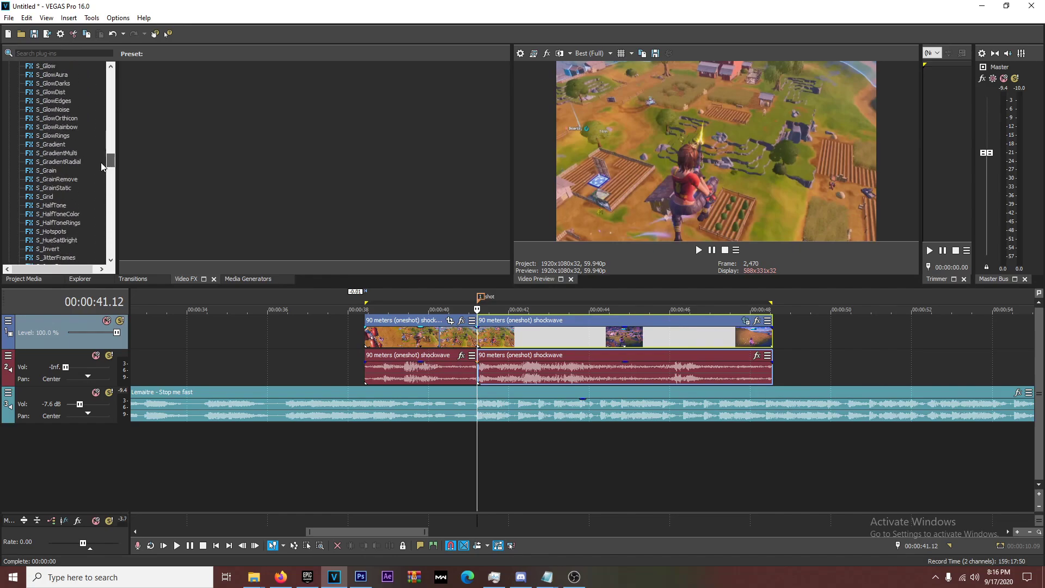
pyautogui.scroll(-8, 55, 192)
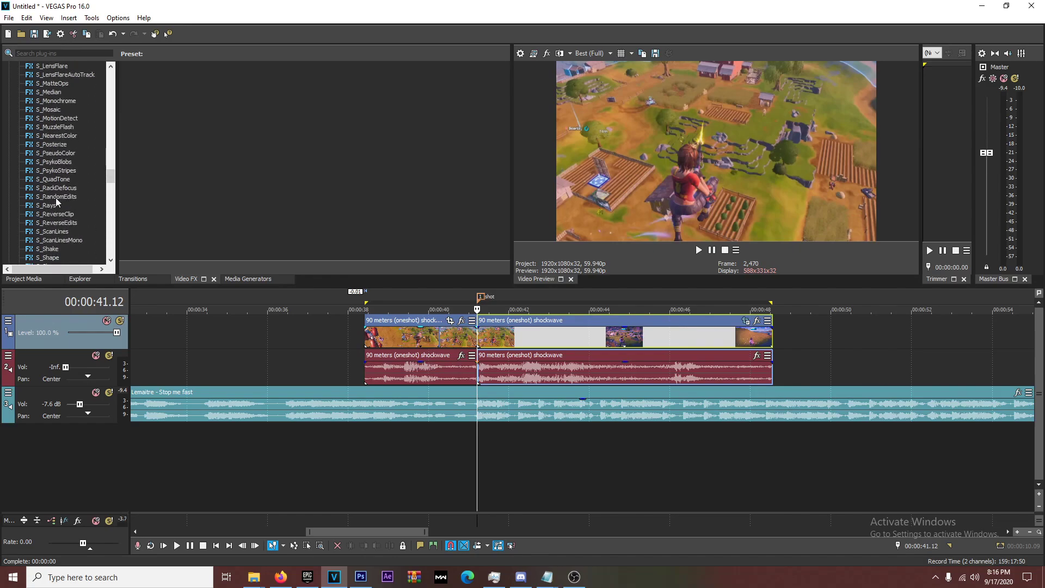
pyautogui.click(54, 197)
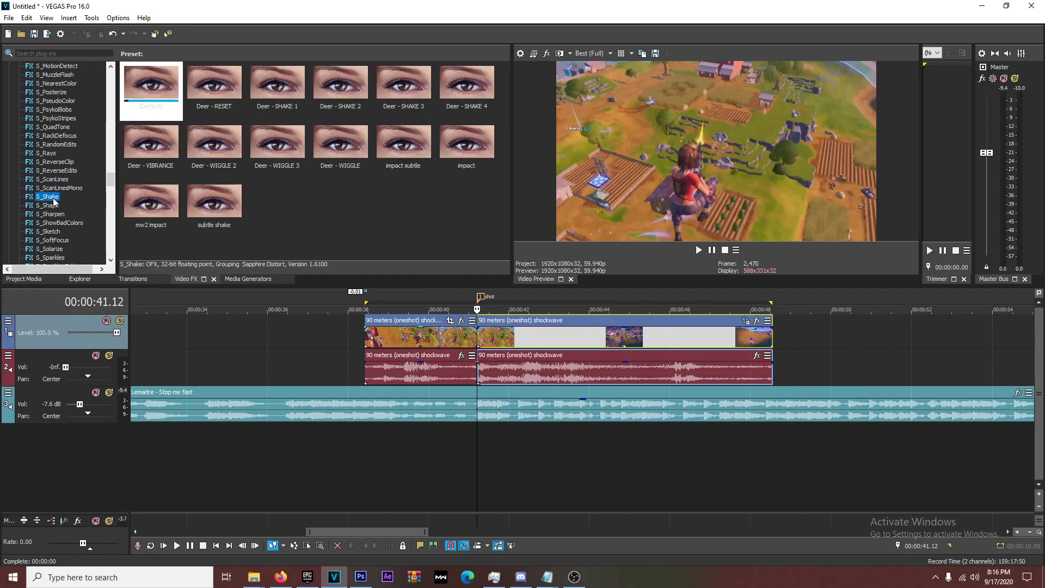
pyautogui.doubleClick(466, 140)
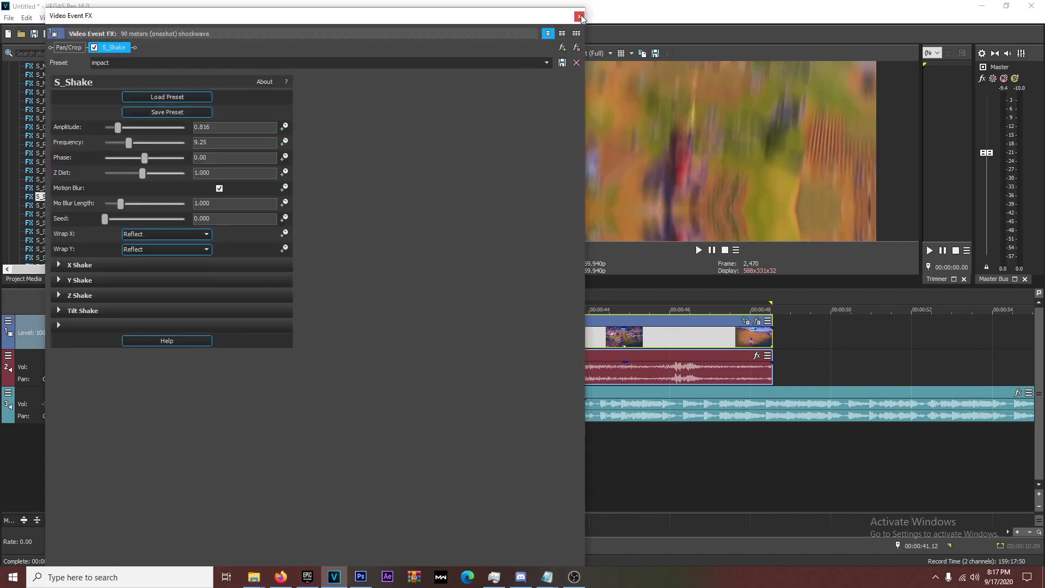
pyautogui.click(579, 16)
pyautogui.moveTo(467, 143); pyautogui.dragTo(493, 331)
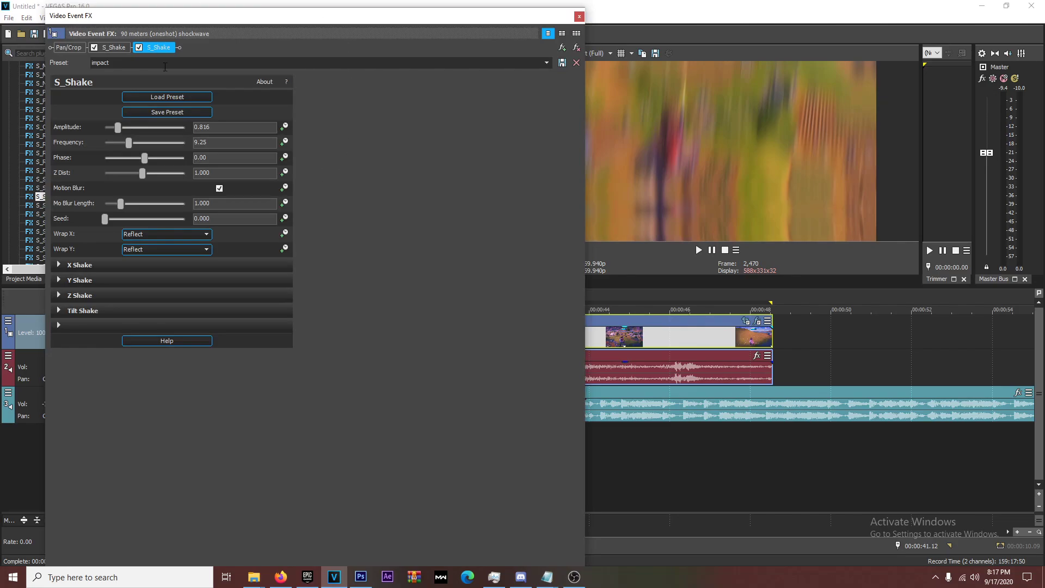
pyautogui.click(577, 47)
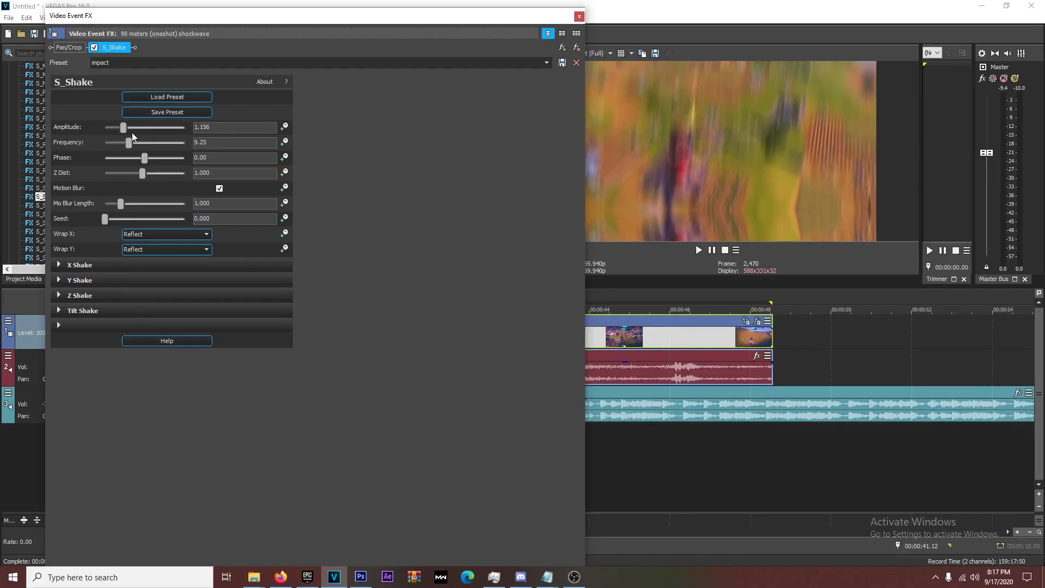
pyautogui.moveTo(131, 133); pyautogui.dragTo(23, 150)
pyautogui.moveTo(108, 145); pyautogui.dragTo(132, 152)
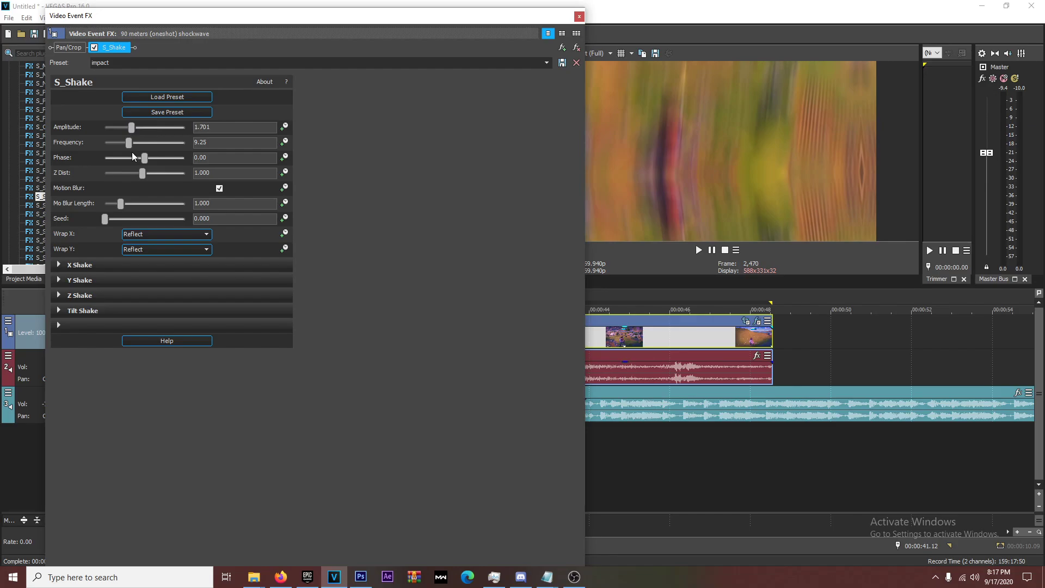
pyautogui.hotkey('ctrl', 'z')
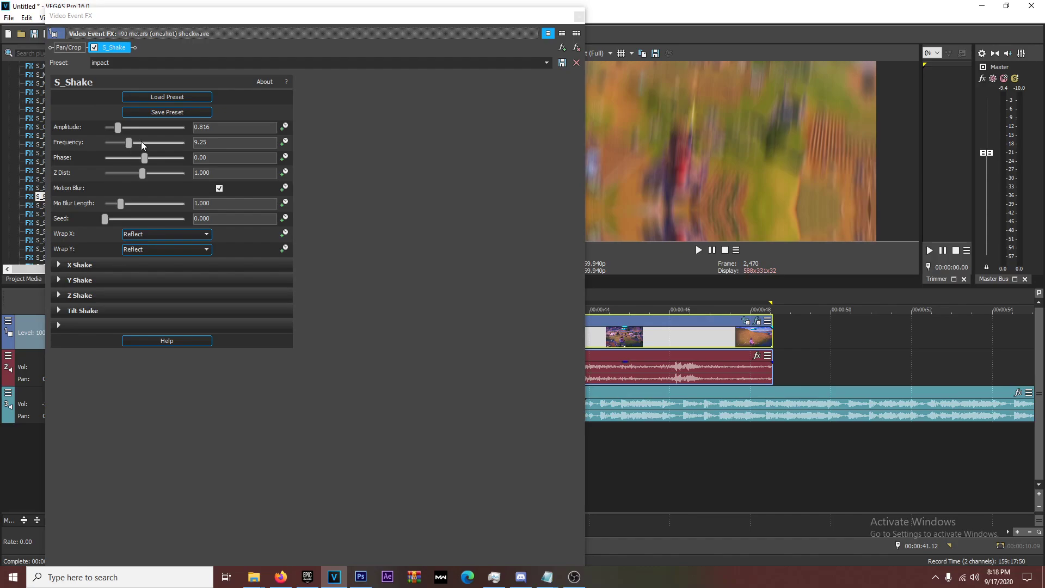
pyautogui.moveTo(129, 144); pyautogui.dragTo(190, 148)
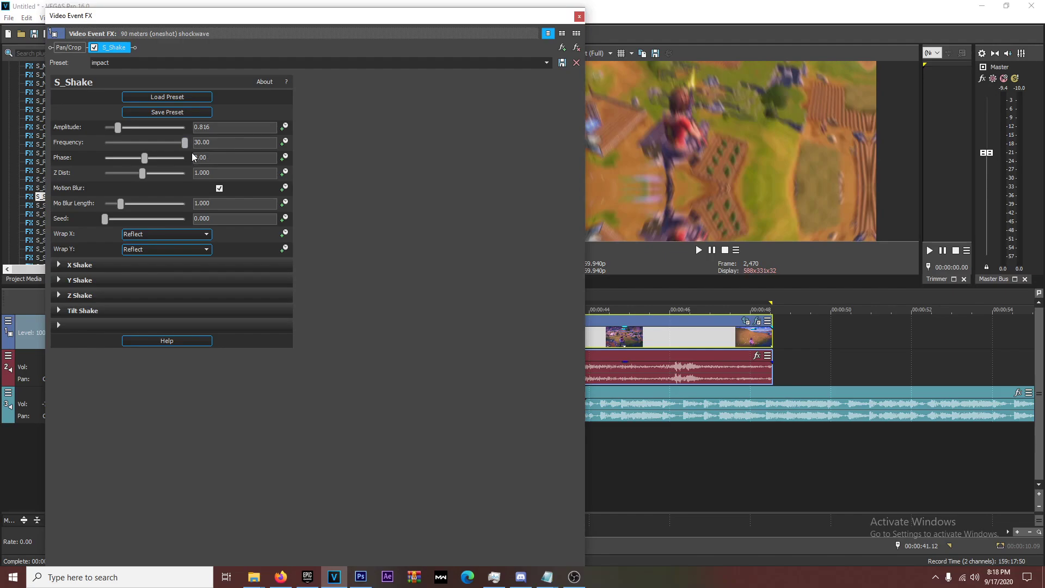
pyautogui.moveTo(183, 157); pyautogui.dragTo(130, 169)
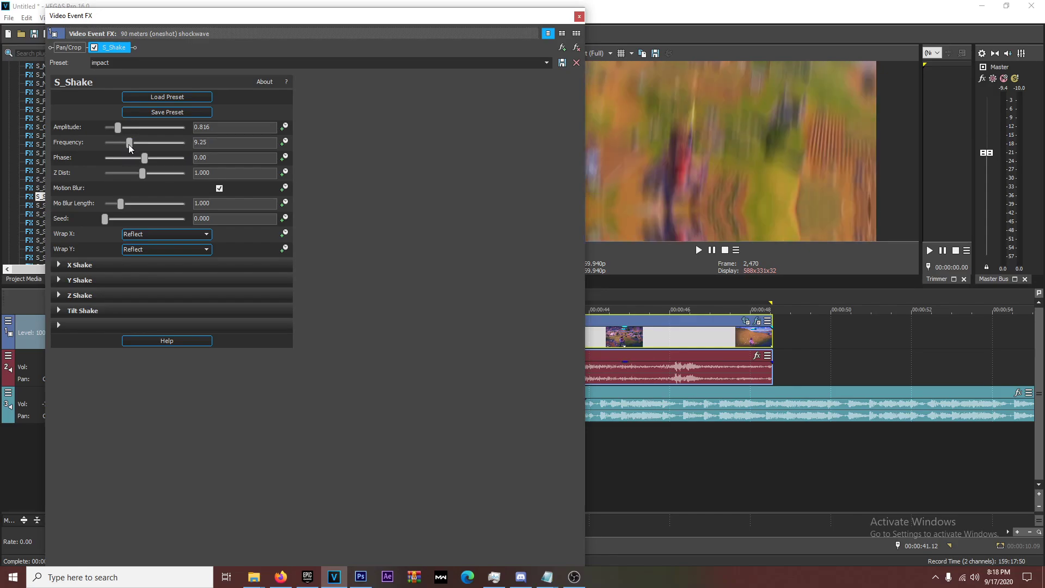
pyautogui.moveTo(128, 145); pyautogui.dragTo(108, 154)
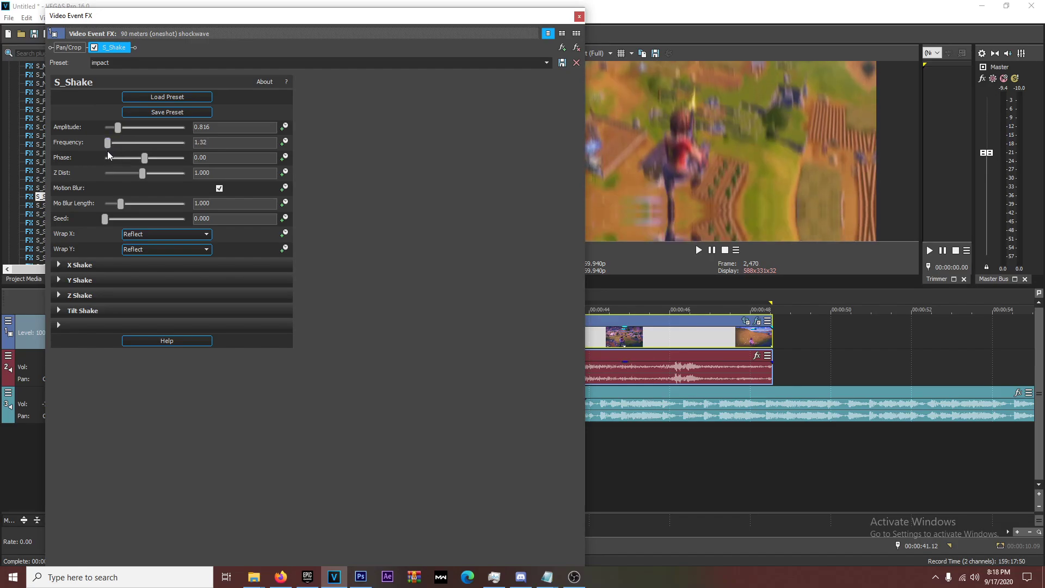
pyautogui.doubleClick(219, 139)
pyautogui.write('9.25')
pyautogui.press('Return')
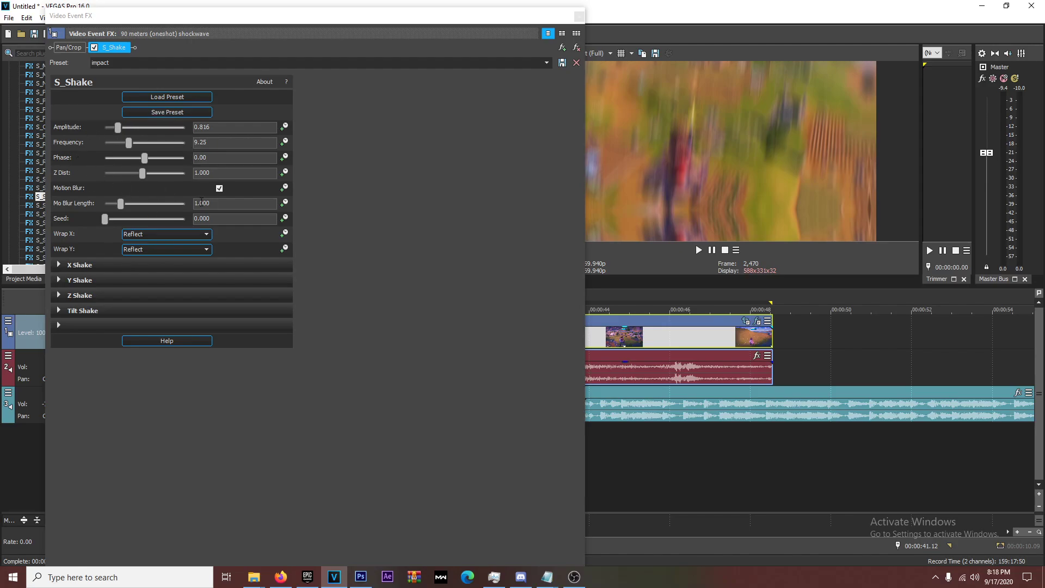
pyautogui.moveTo(121, 205)
pyautogui.mouseDown()
pyautogui.moveTo(163, 207)
pyautogui.moveTo(97, 211)
pyautogui.moveTo(136, 205)
pyautogui.moveTo(120, 207)
pyautogui.mouseUp()
pyautogui.moveTo(120, 206); pyautogui.dragTo(103, 205)
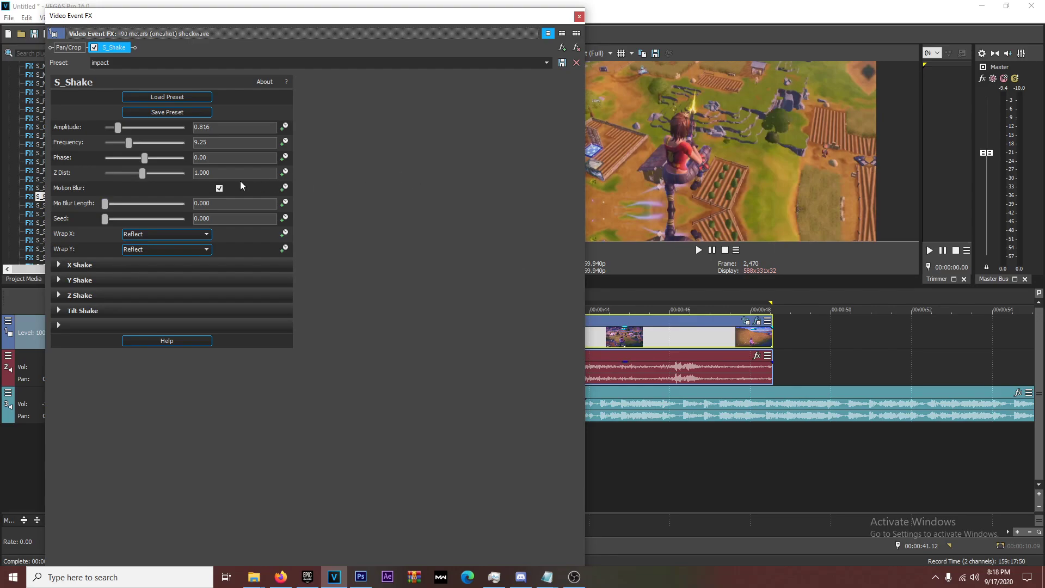
pyautogui.moveTo(105, 197); pyautogui.dragTo(134, 198)
pyautogui.click(218, 189)
pyautogui.click(218, 189)
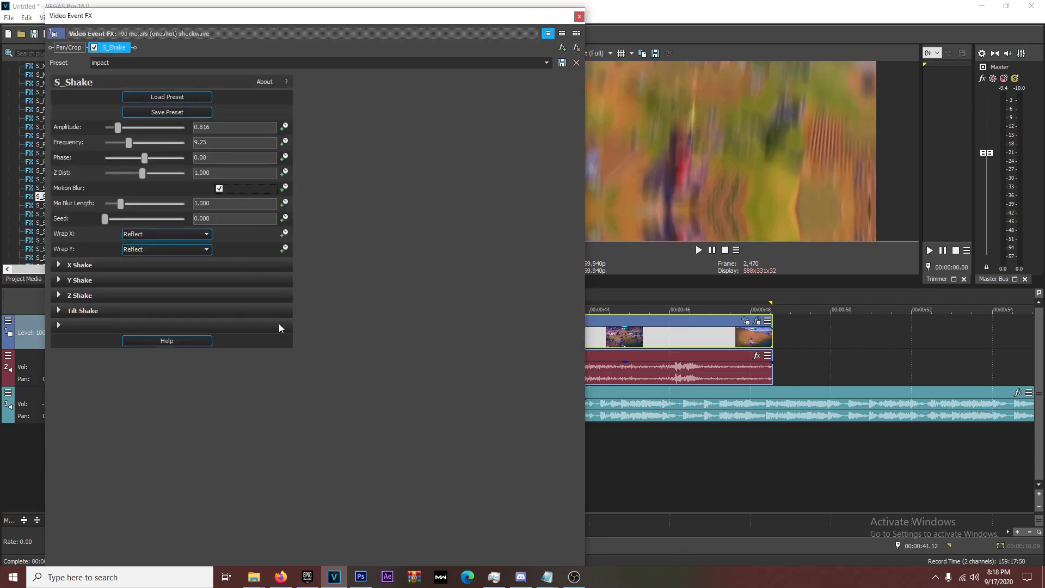
pyautogui.click(58, 265)
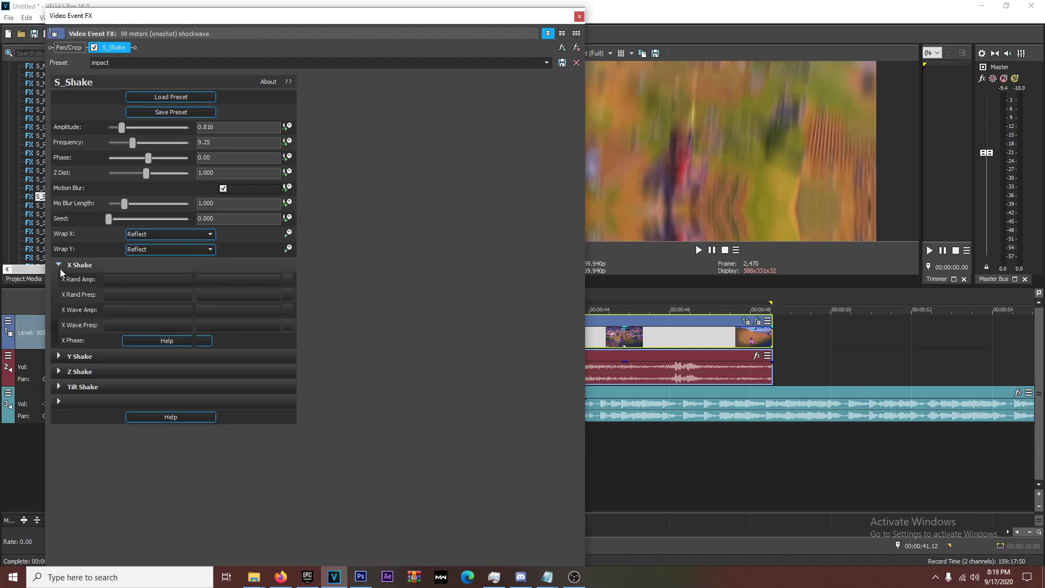
# Collapse both the X Shake and Y Shake groups in the S_Shake settings
pyautogui.click(59, 357)
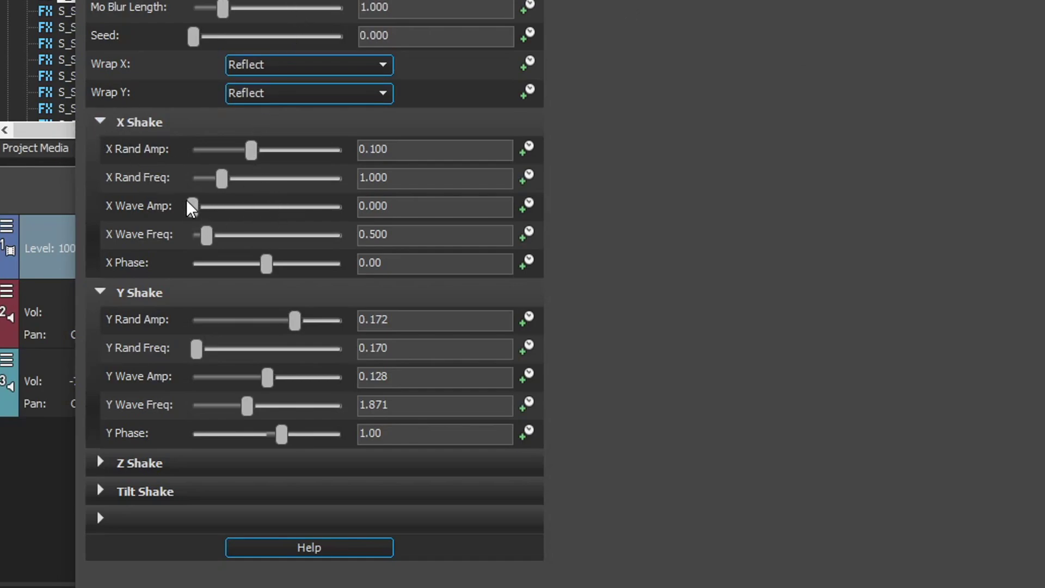
pyautogui.click(100, 121)
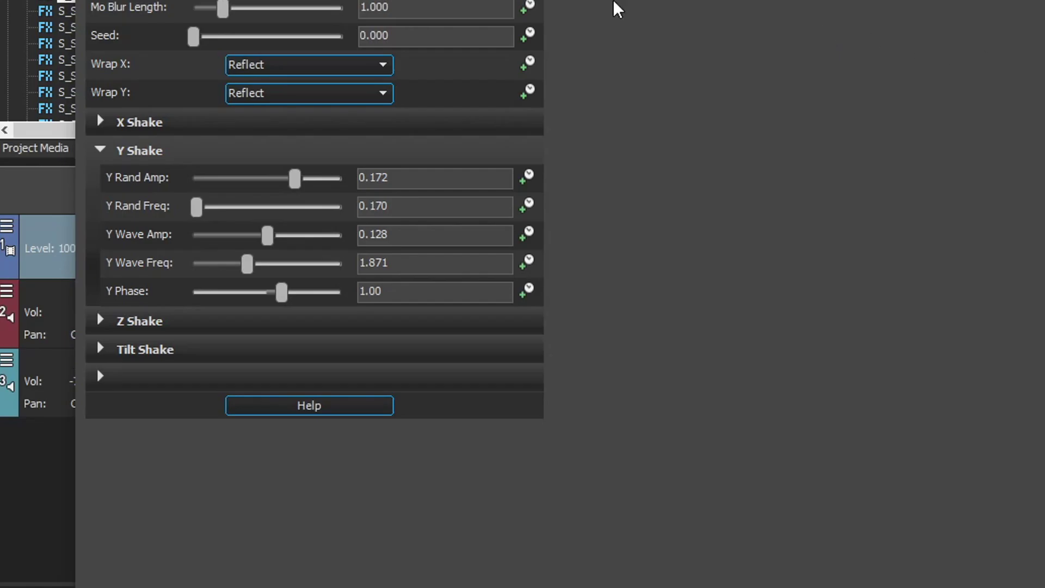
pyautogui.click(101, 151)
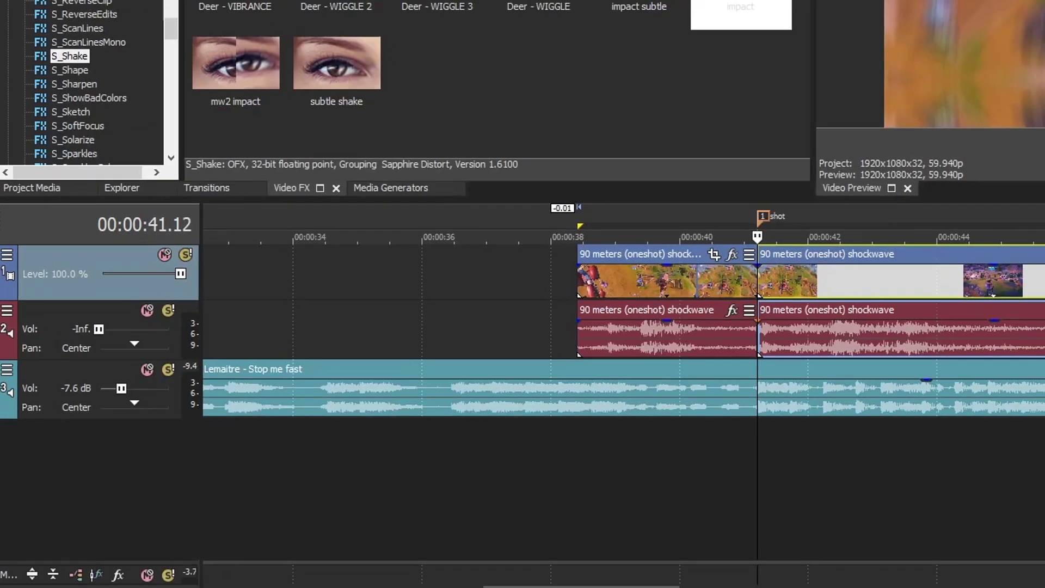
# Loop-preview the impact shake, then reopen the second shockwave event's S_Shake settings
pyautogui.press('space')
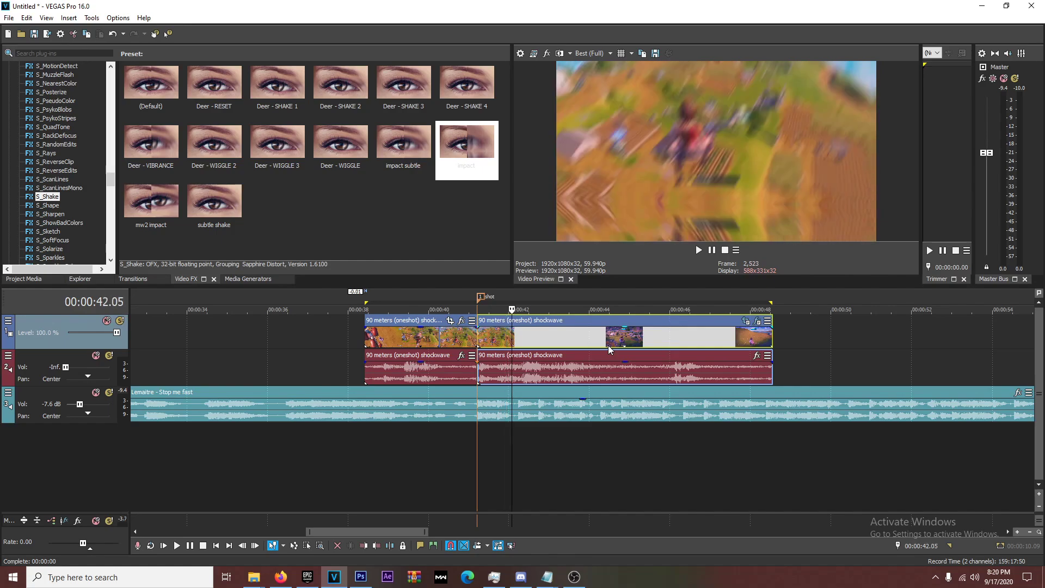
pyautogui.press('o')
pyautogui.press('space')
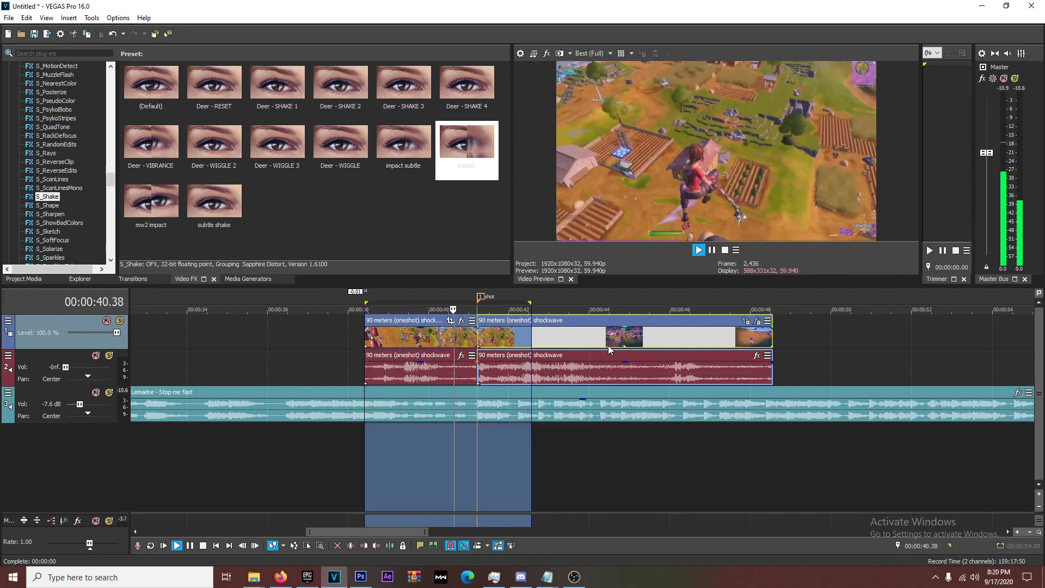
pyautogui.press('space')
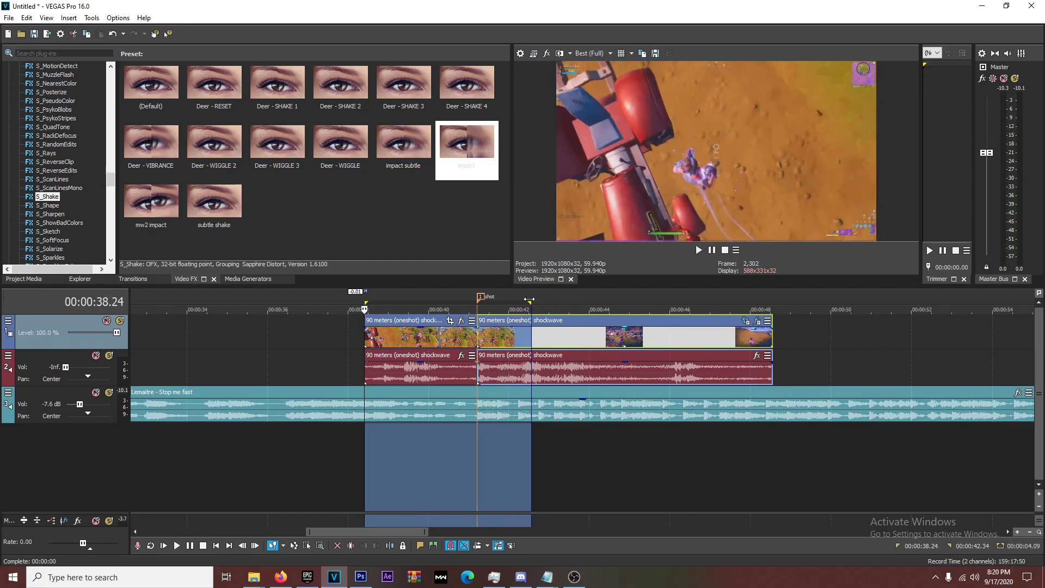
pyautogui.moveTo(528, 304); pyautogui.dragTo(635, 304)
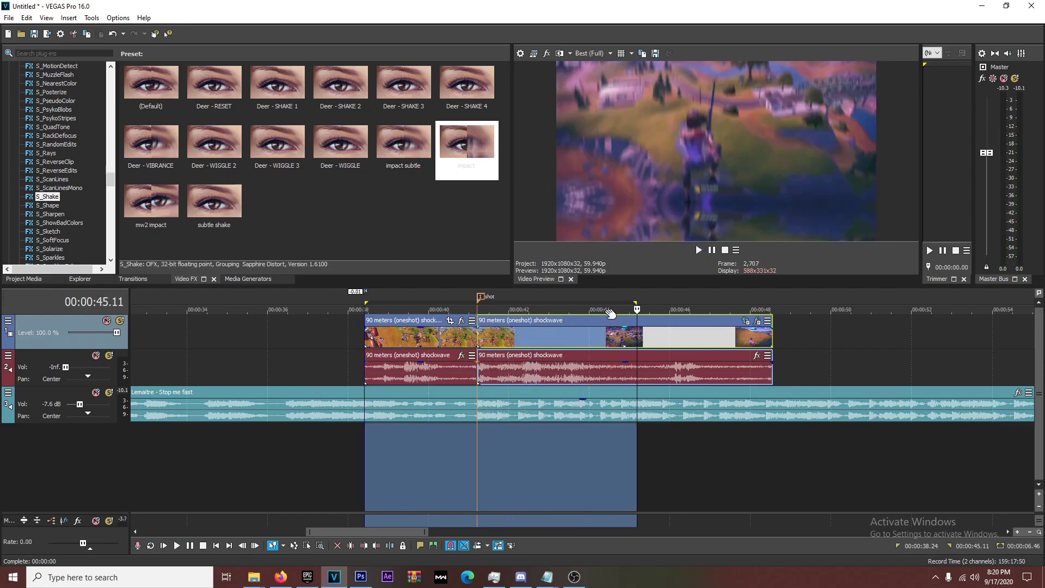
pyautogui.click(483, 335)
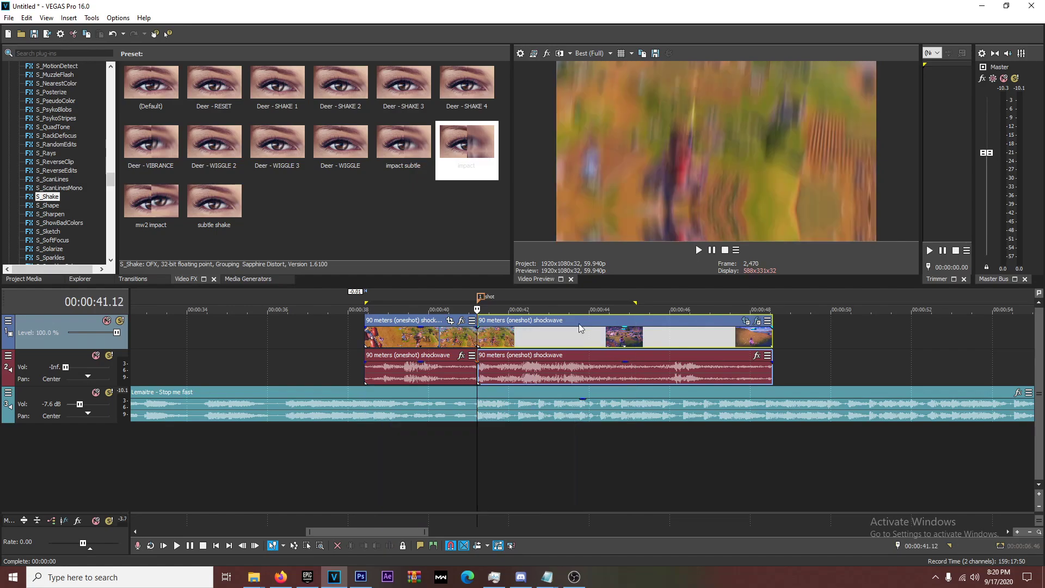
pyautogui.click(757, 323)
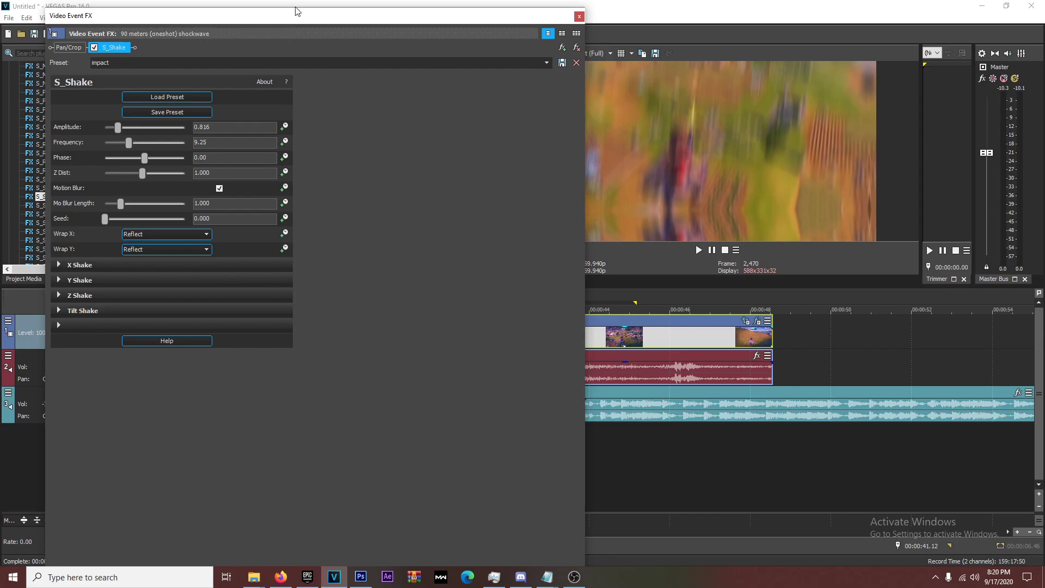
# Keyframe S_Shake Amplitude so it drops to a lower value at 00:00:00.18
pyautogui.moveTo(297, 8)
pyautogui.mouseDown()
pyautogui.moveTo(289, 70)
pyautogui.moveTo(293, 12)
pyautogui.mouseUp()
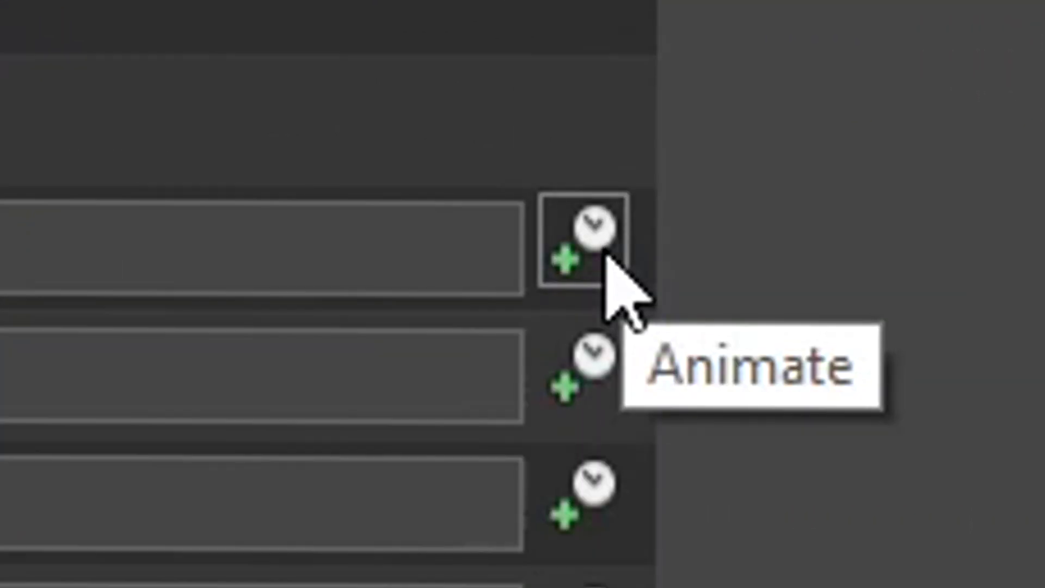
pyautogui.click(286, 133)
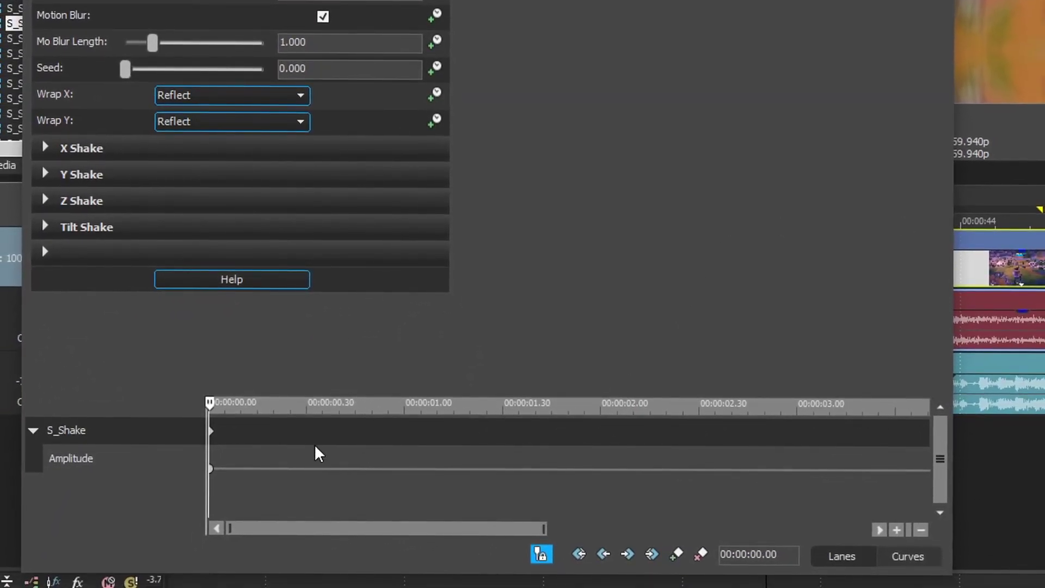
pyautogui.scroll(2, 304, 453)
pyautogui.scroll(2, 303, 453)
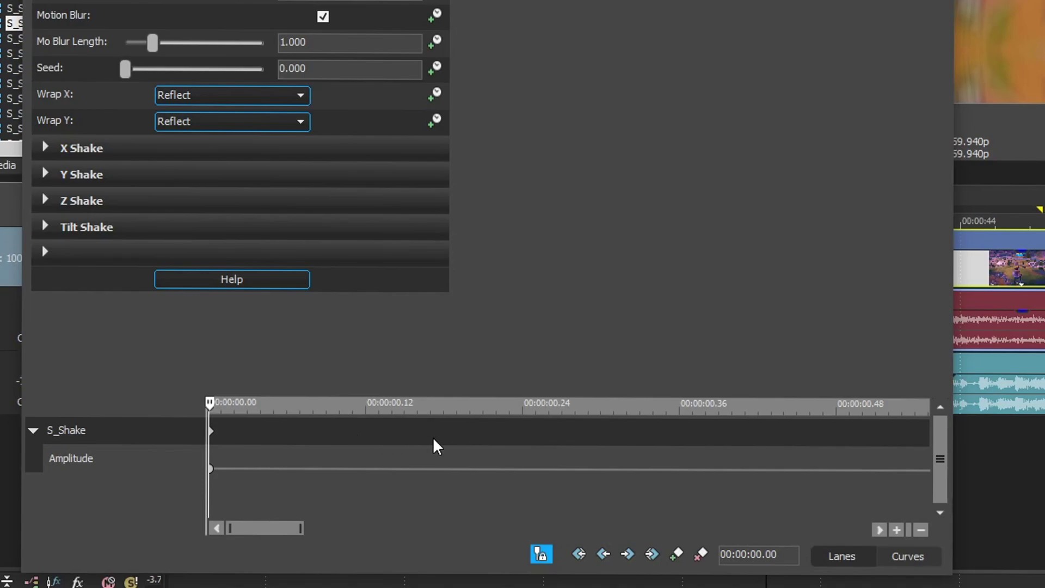
pyautogui.click(448, 447)
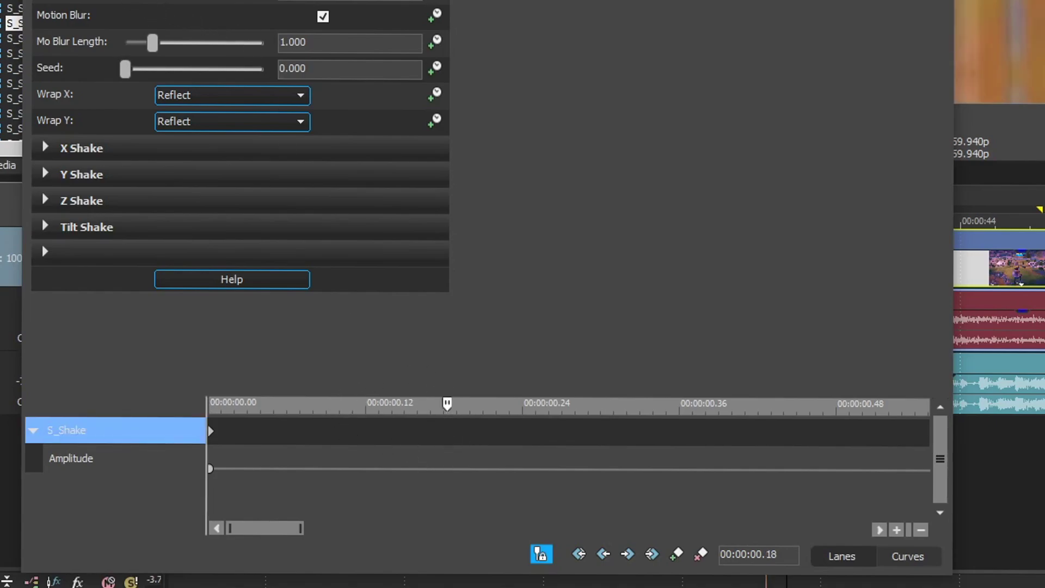
pyautogui.click(124, 459)
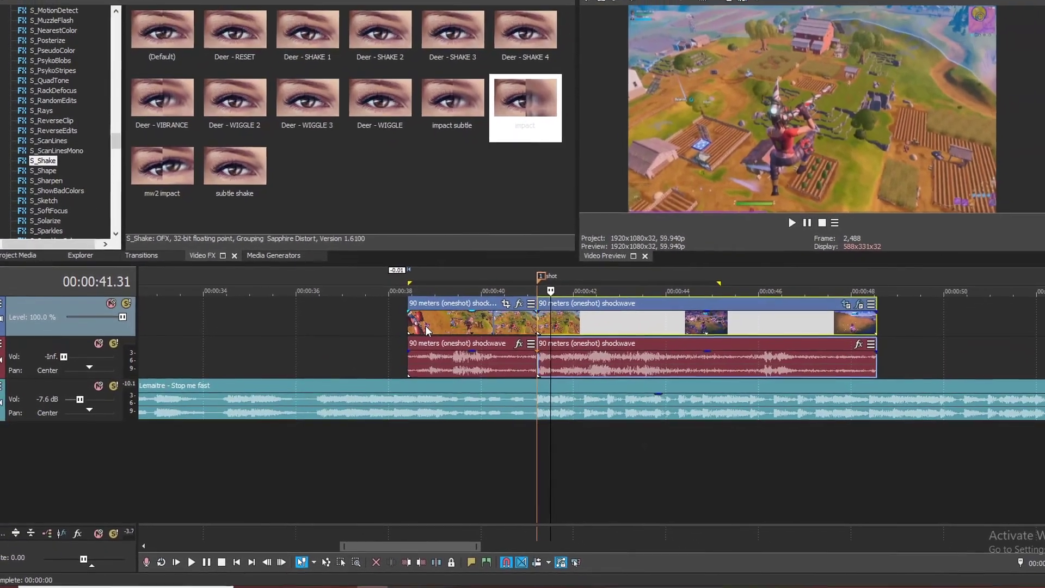
pyautogui.click(439, 313)
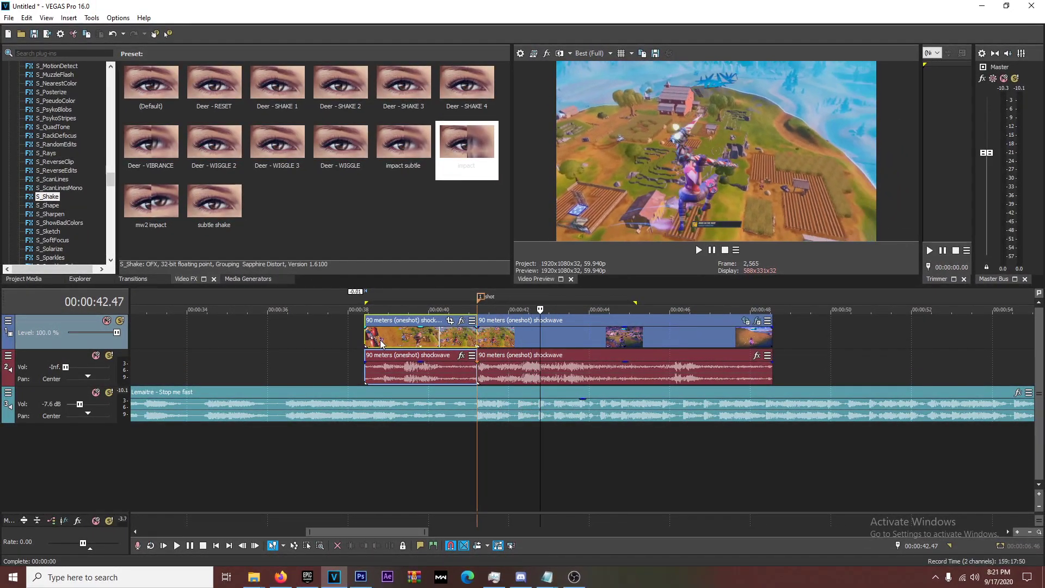
# Loop-preview the shake from the clip start, then reopen the shockwave event's S_Shake settings
pyautogui.press('o')
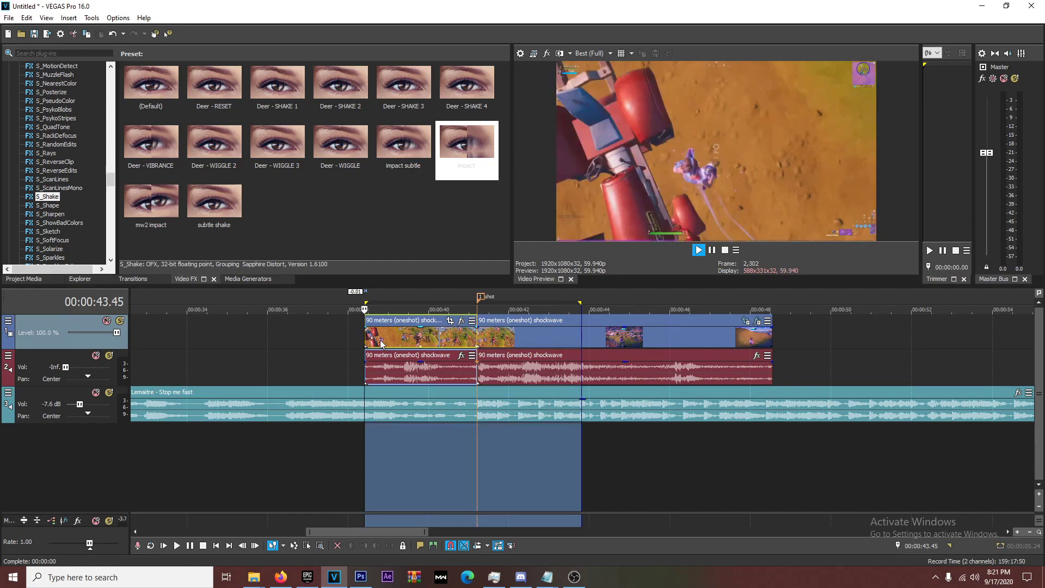
pyautogui.press('space')
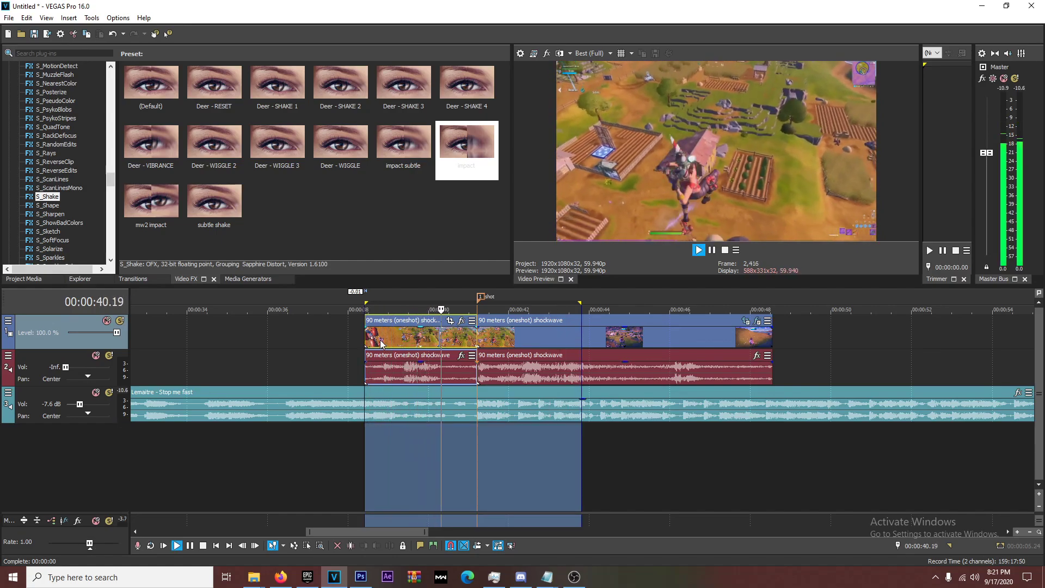
pyautogui.press('space')
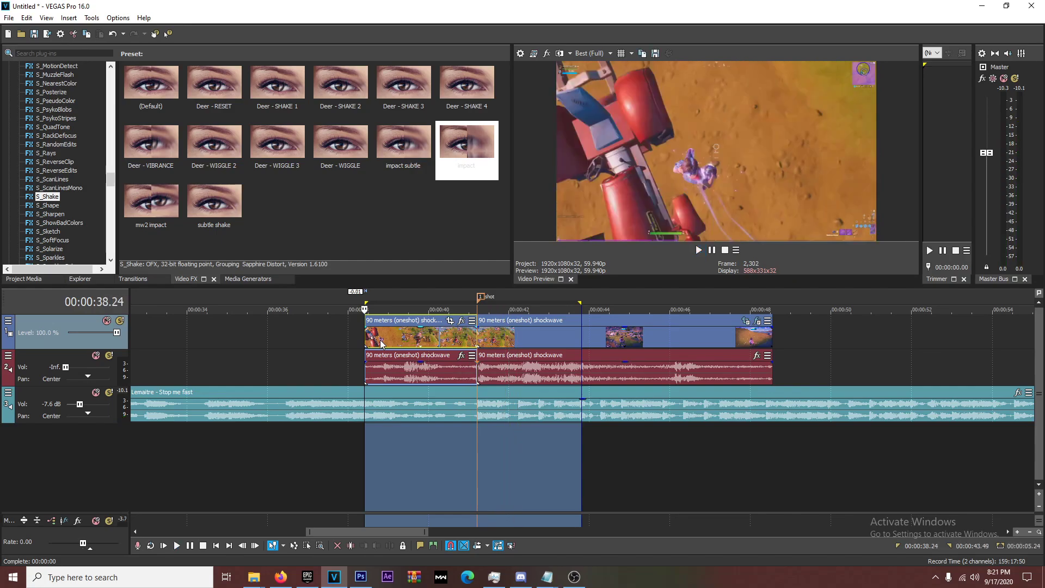
pyautogui.press('space')
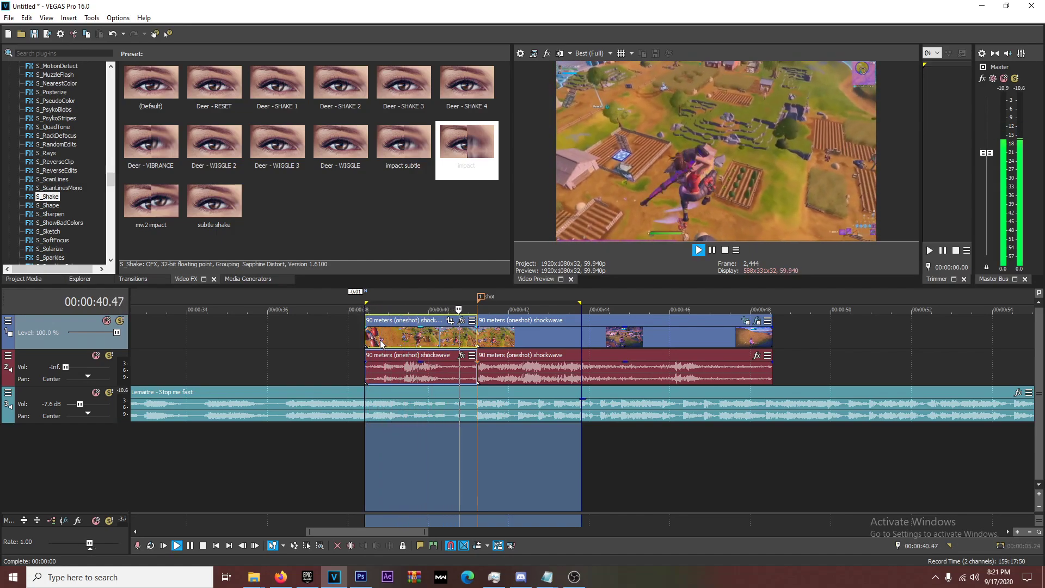
pyautogui.press('space')
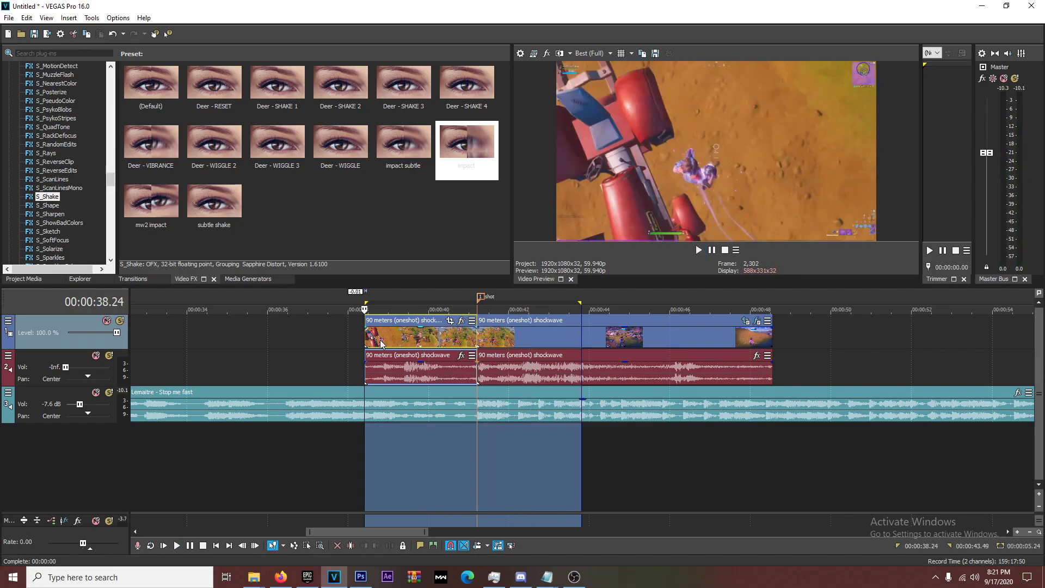
pyautogui.click(481, 341)
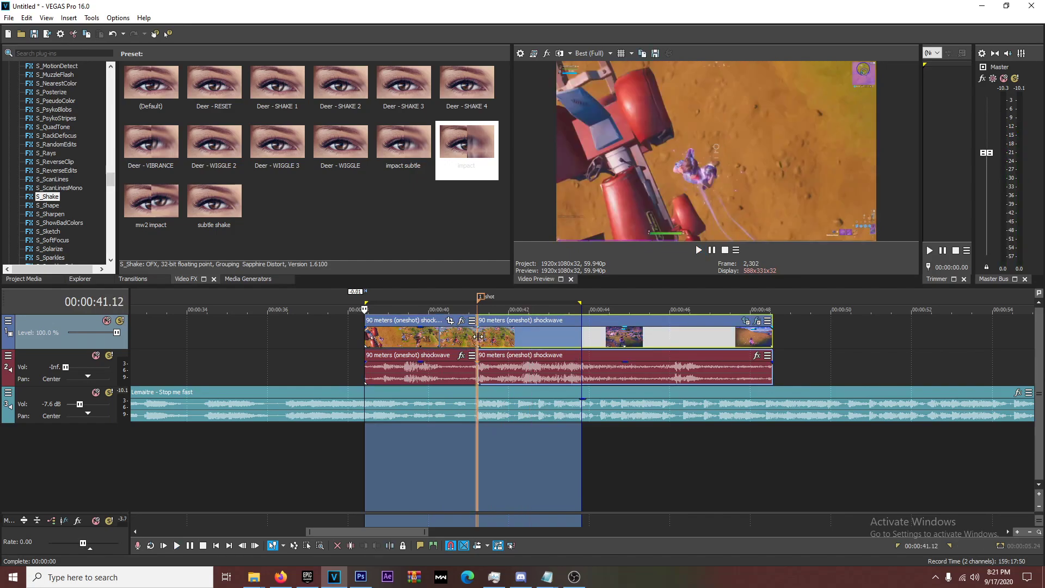
pyautogui.moveTo(467, 147); pyautogui.dragTo(545, 335)
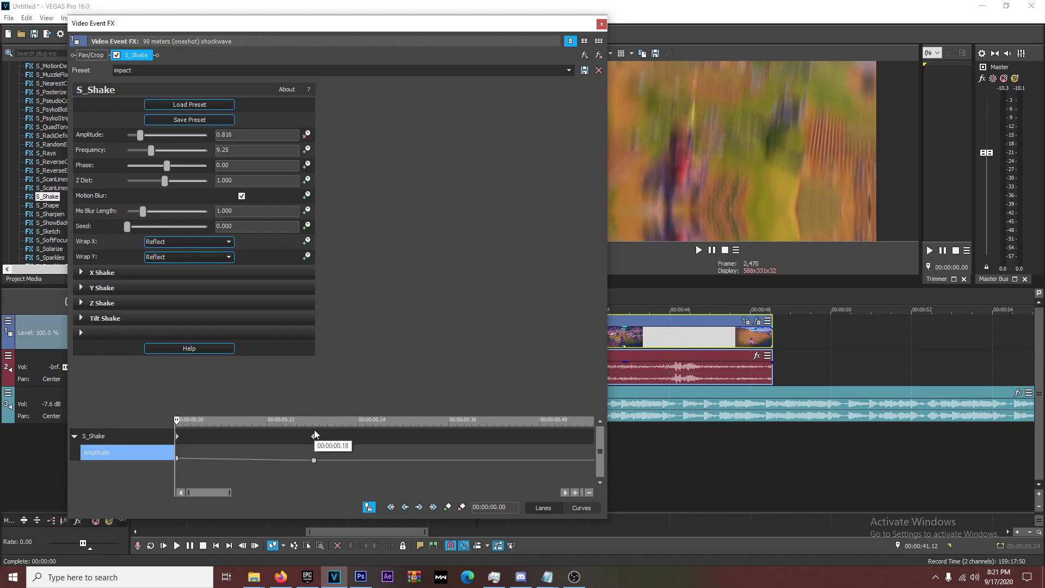
# Add a middle Amplitude keyframe and drag it earlier to 00:00:00.06 at 0.267
pyautogui.click(269, 460)
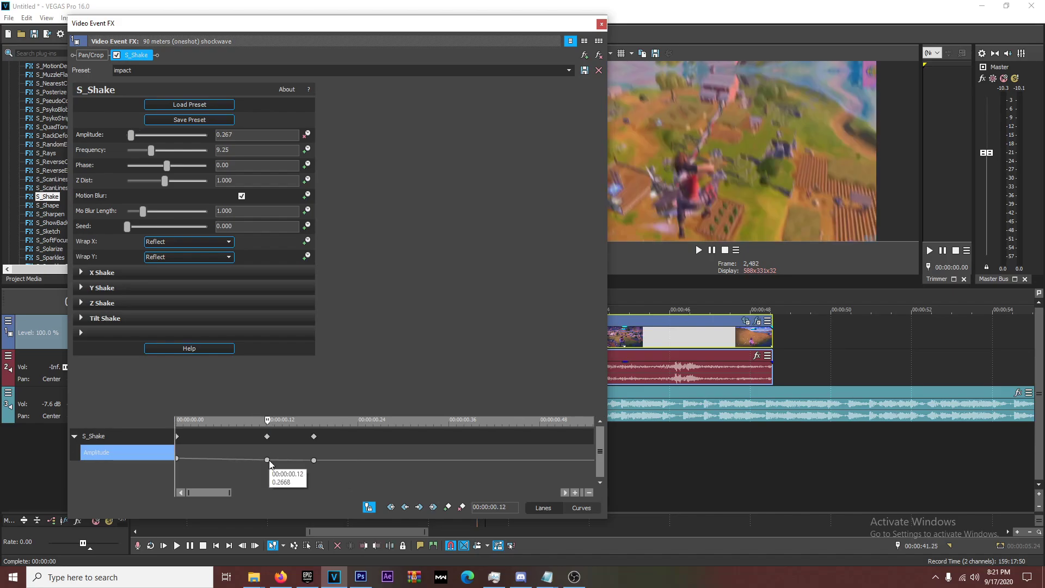
pyautogui.scroll(-5, 269, 459)
pyautogui.scroll(8, 220, 462)
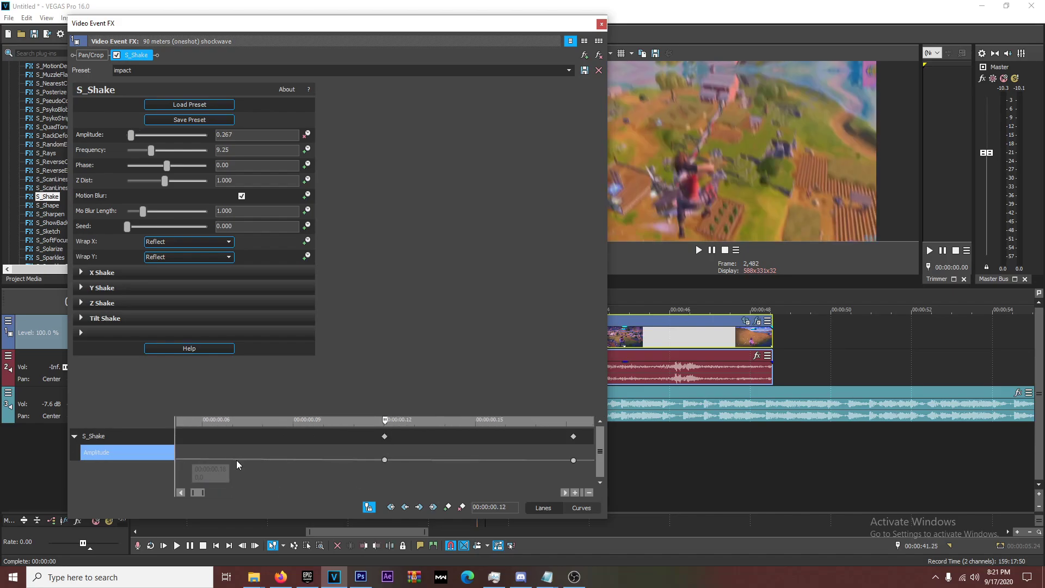
pyautogui.moveTo(358, 439); pyautogui.dragTo(267, 440)
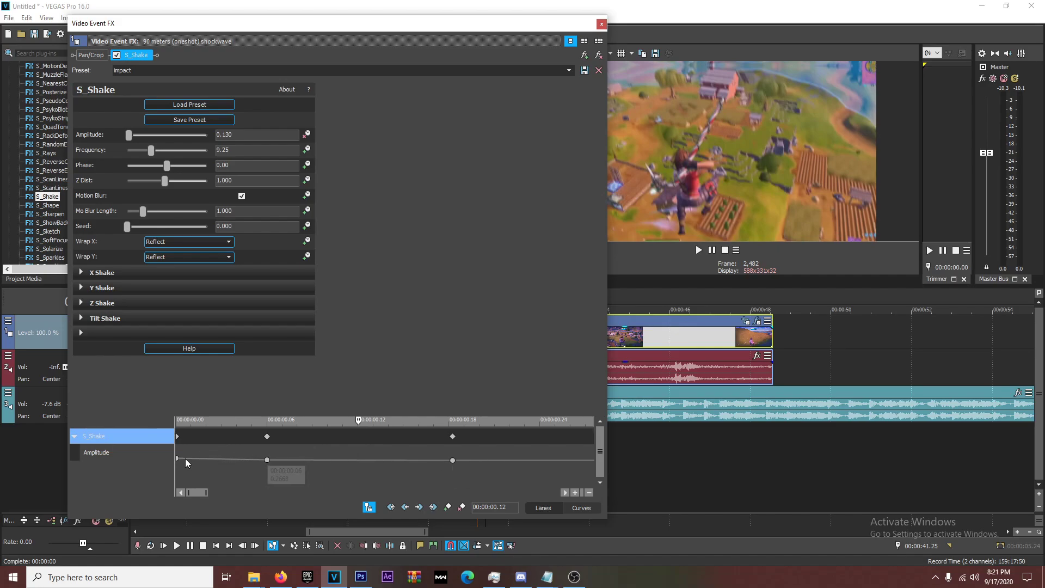
# Give the first Amplitude keyframe a Fast Fade and the later keyframes Slow Fade curves
pyautogui.moveTo(177, 460)
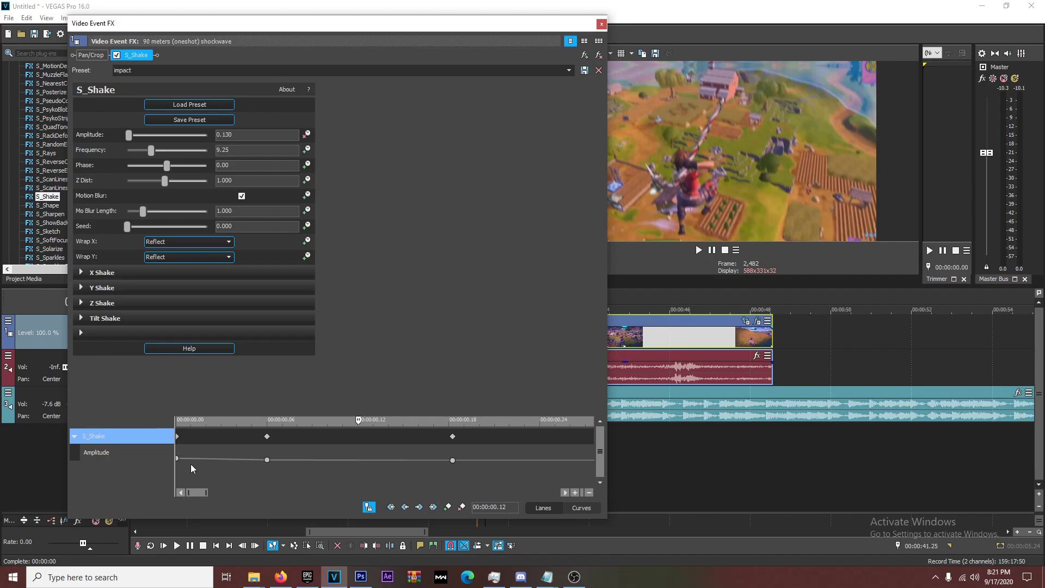
pyautogui.rightClick(178, 460)
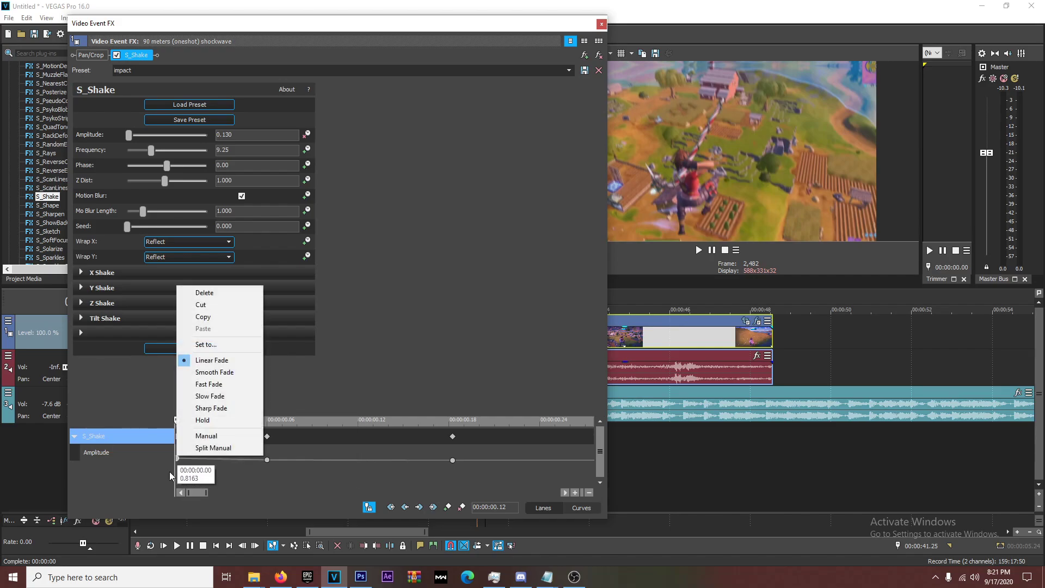
pyautogui.click(240, 385)
pyautogui.rightClick(266, 461)
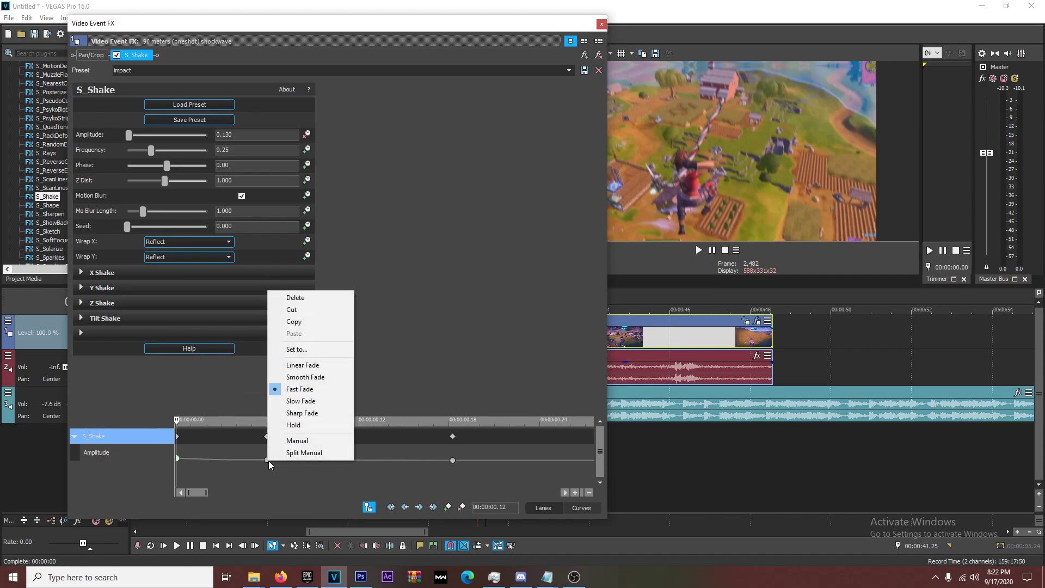
pyautogui.click(304, 400)
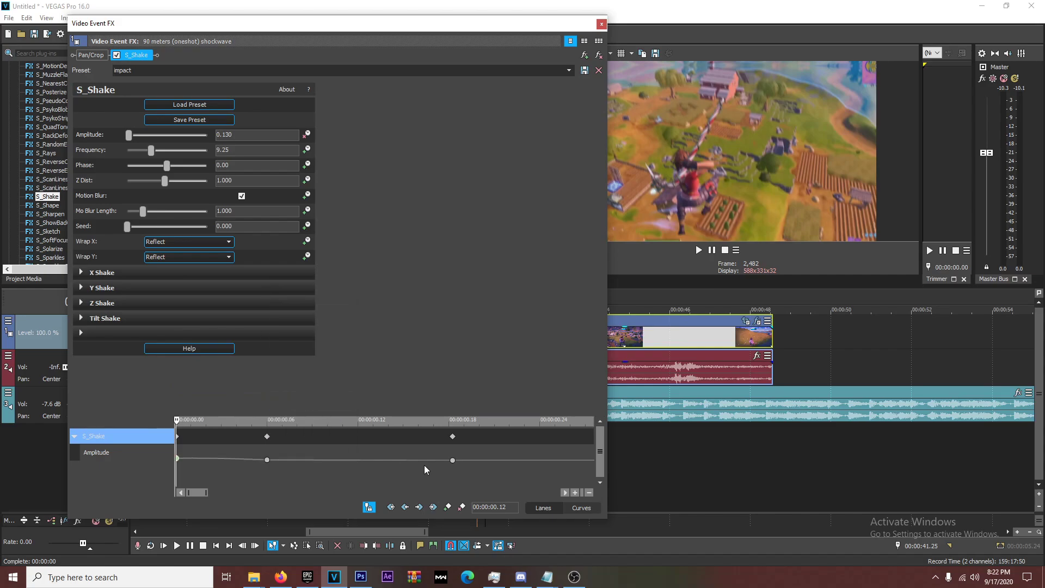
pyautogui.rightClick(179, 460)
pyautogui.click(218, 384)
pyautogui.click(267, 461)
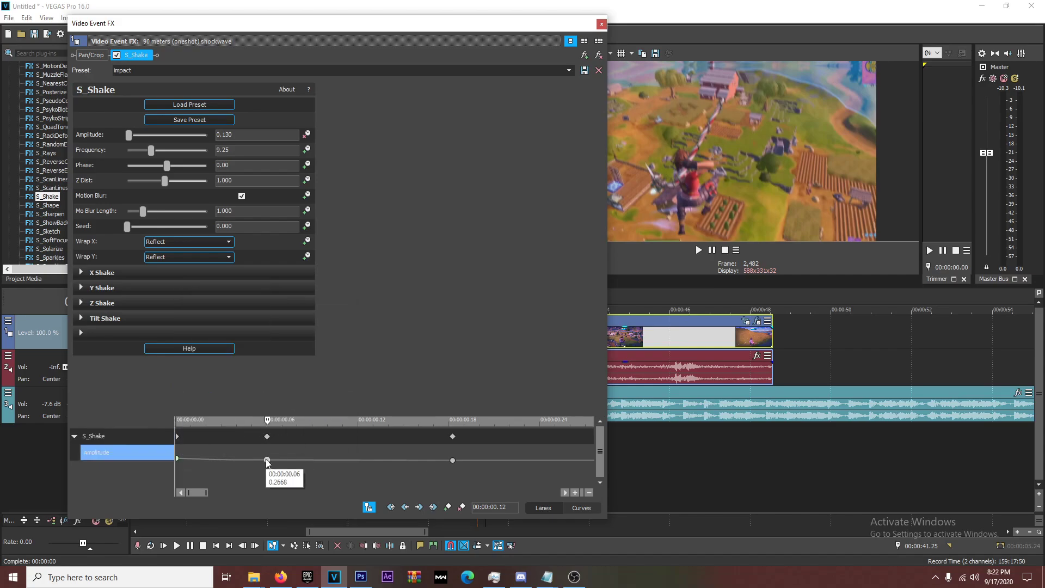
pyautogui.rightClick(267, 461)
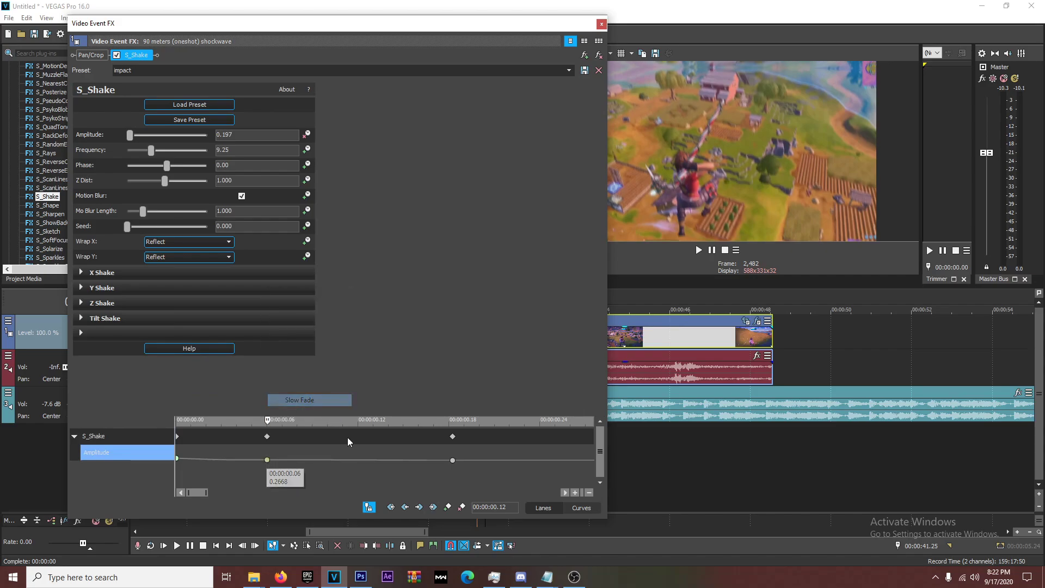
pyautogui.rightClick(453, 460)
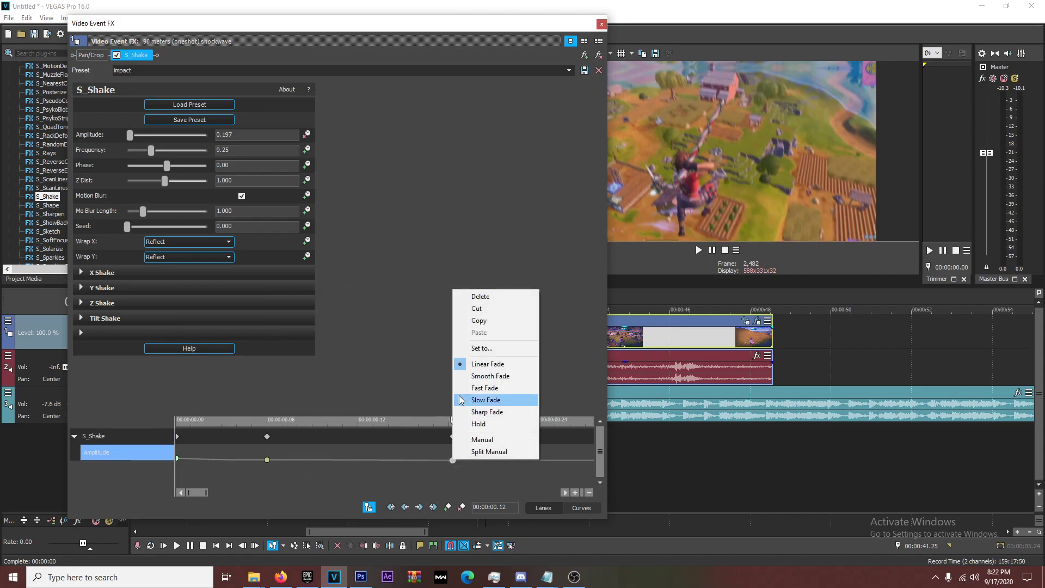
pyautogui.click(461, 400)
# Close the effects window, preview the looped section, and place the playhead on the shockwave clip at 41.12
pyautogui.click(601, 24)
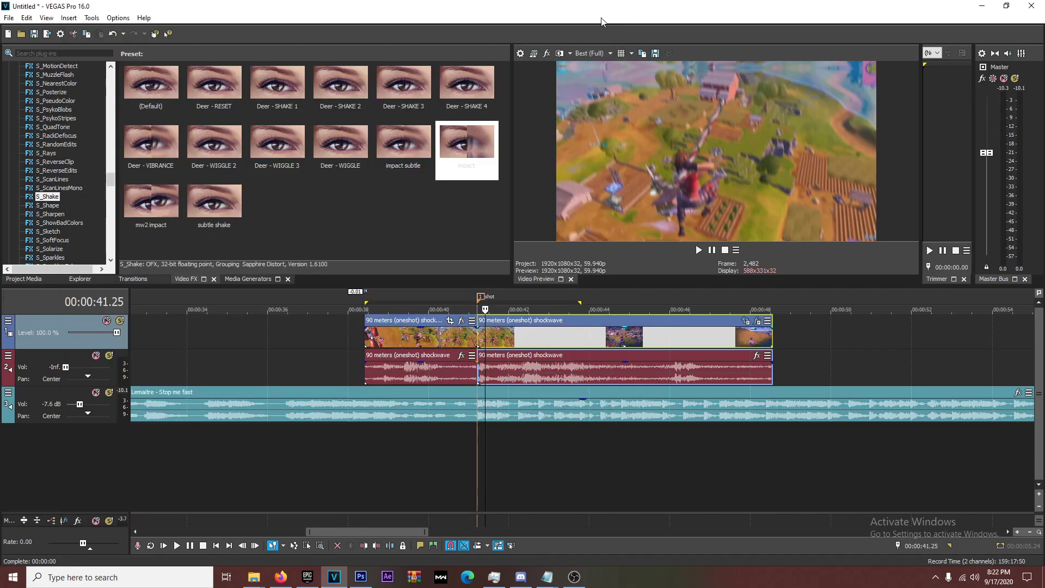
pyautogui.press('space')
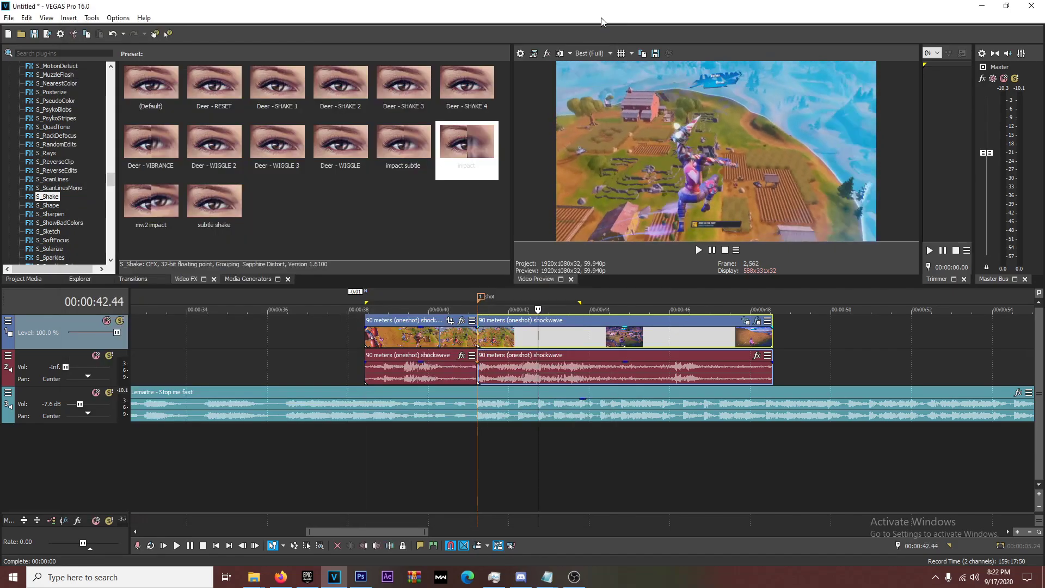
pyautogui.press('space')
pyautogui.press('space')
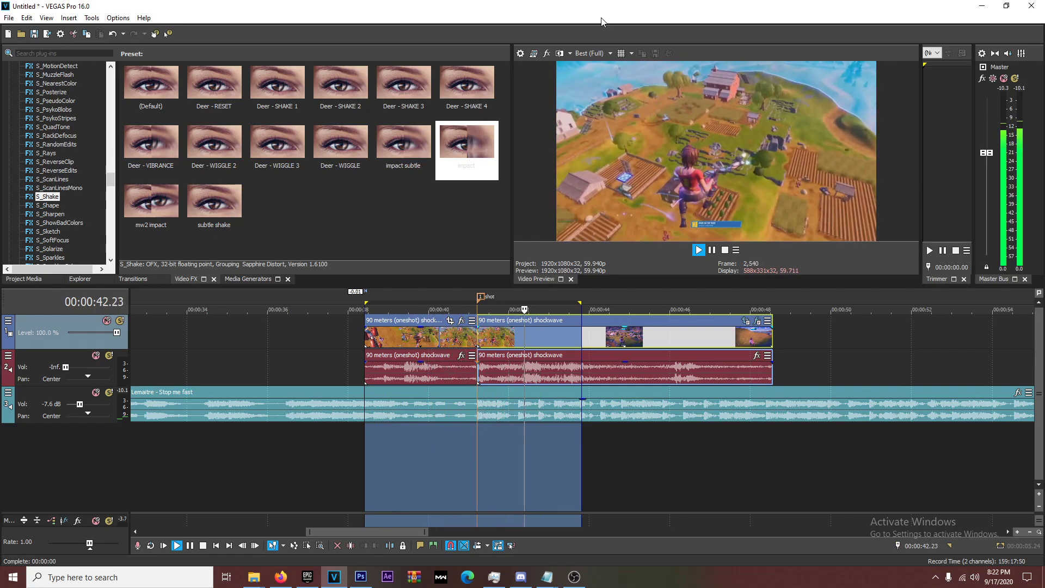
pyautogui.press('space')
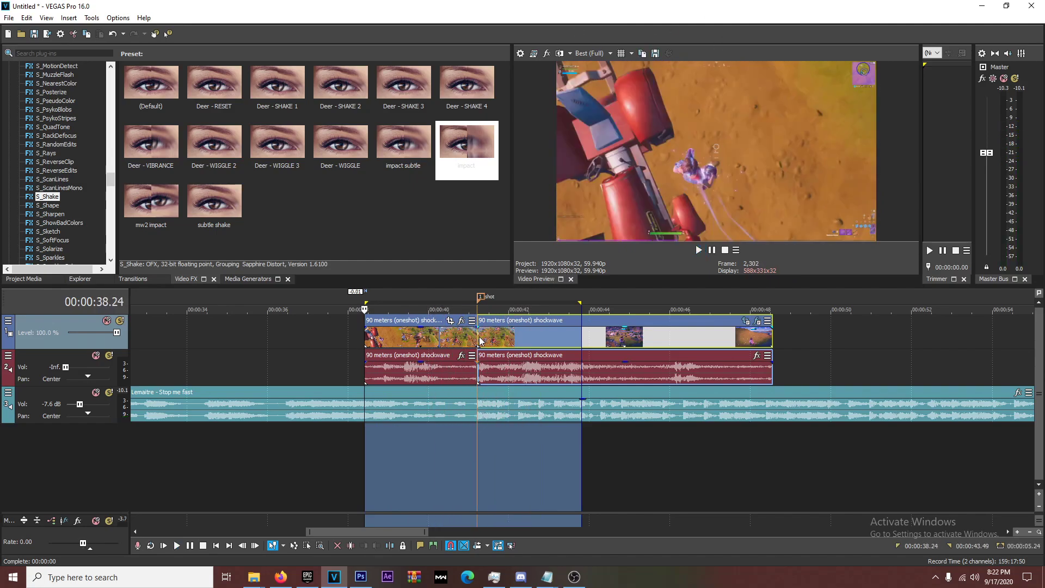
pyautogui.click(481, 342)
# Set the shockwave clip's S_Shake Frequency to 6.00 and Amplitude to 0.544, then close the effects window
pyautogui.click(758, 322)
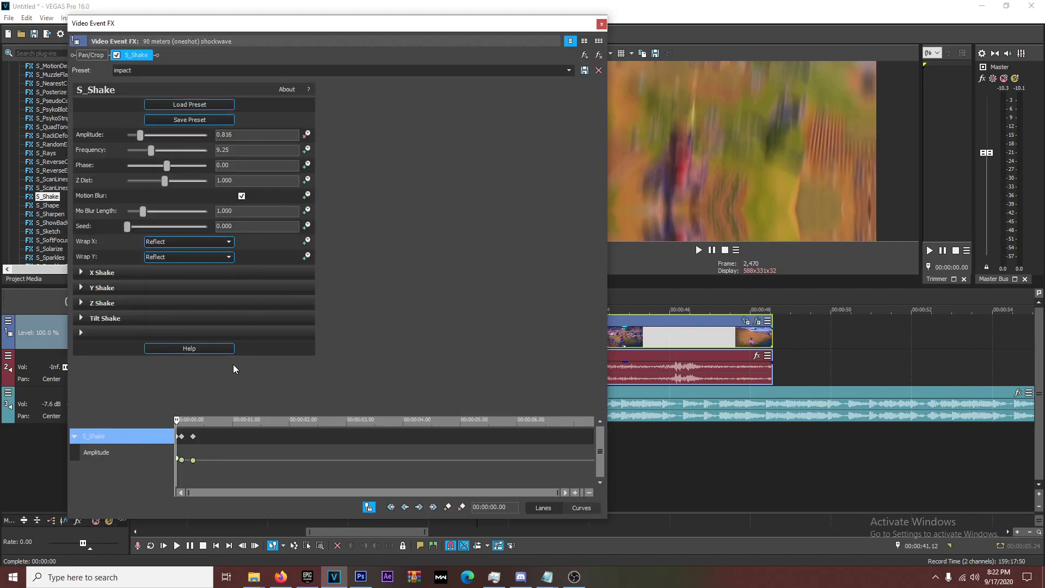
pyautogui.scroll(5, 191, 442)
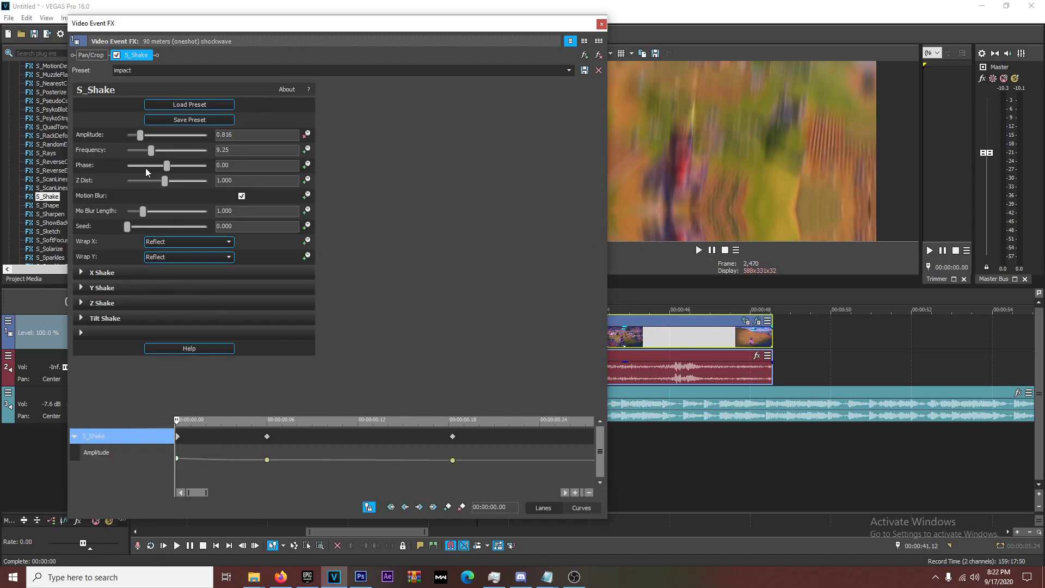
pyautogui.moveTo(150, 153); pyautogui.dragTo(143, 152)
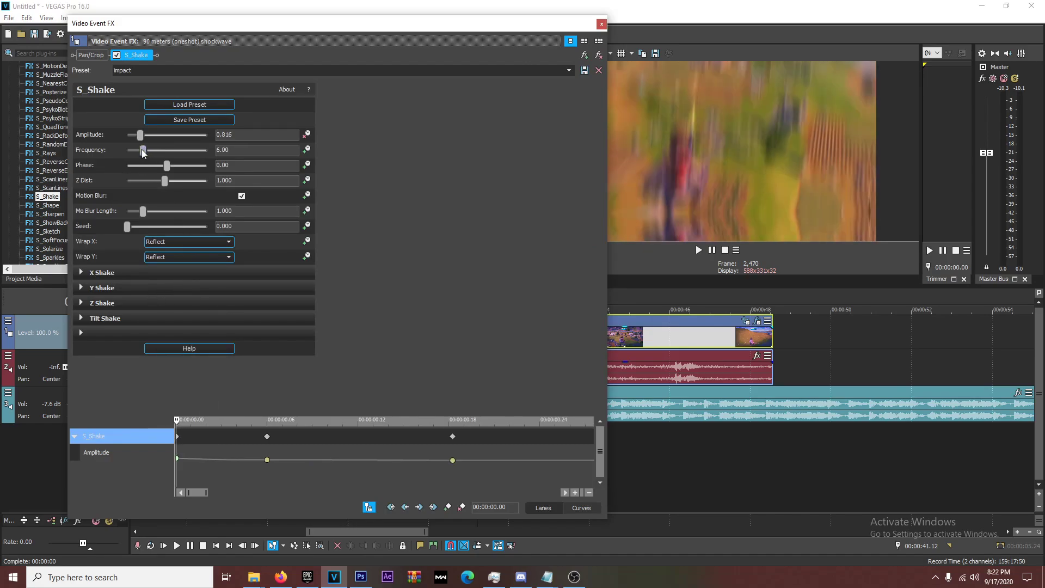
pyautogui.click(139, 136)
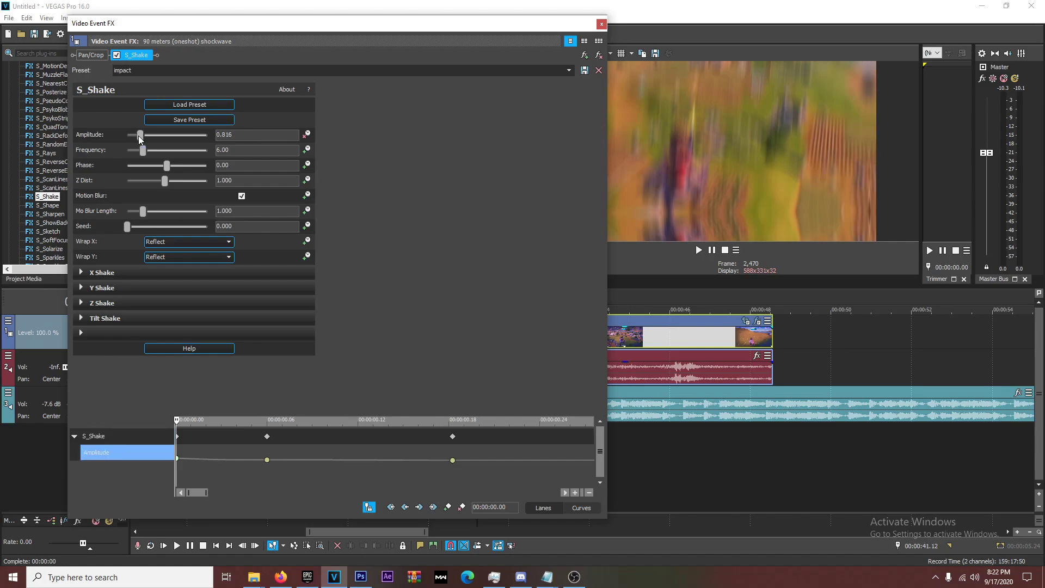
pyautogui.moveTo(140, 138); pyautogui.dragTo(135, 137)
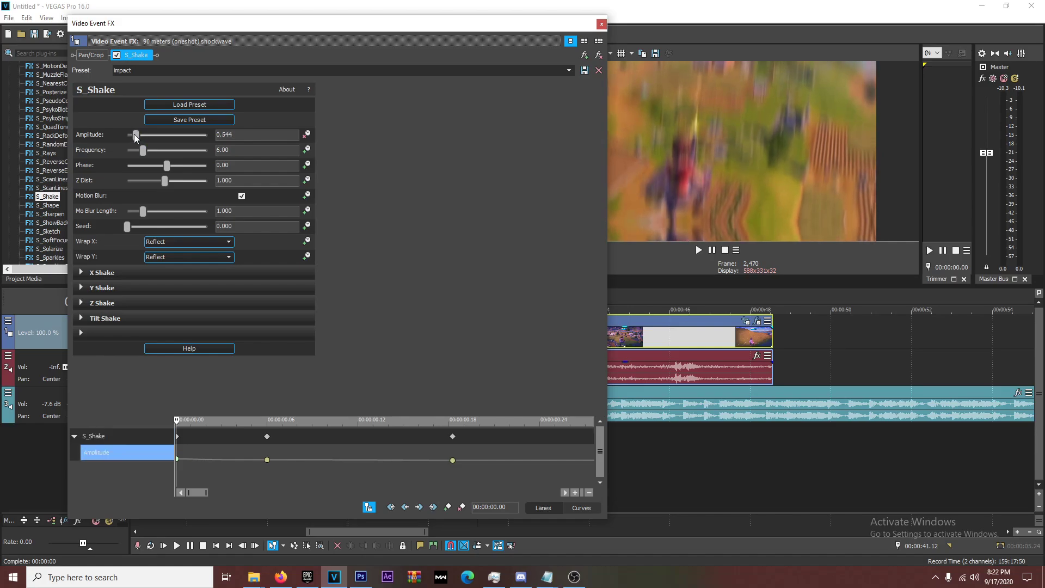
pyautogui.click(179, 436)
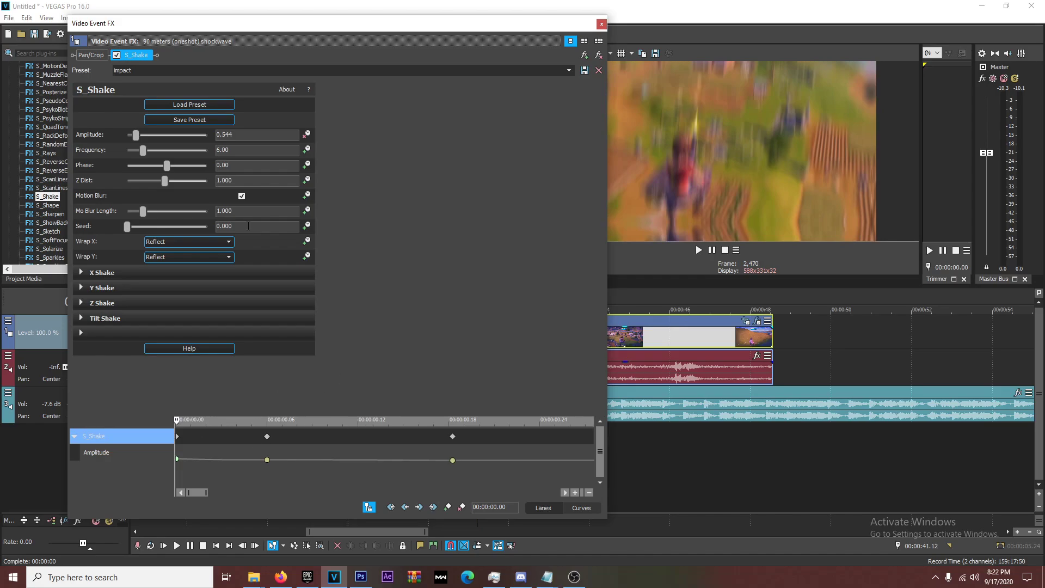
pyautogui.click(602, 24)
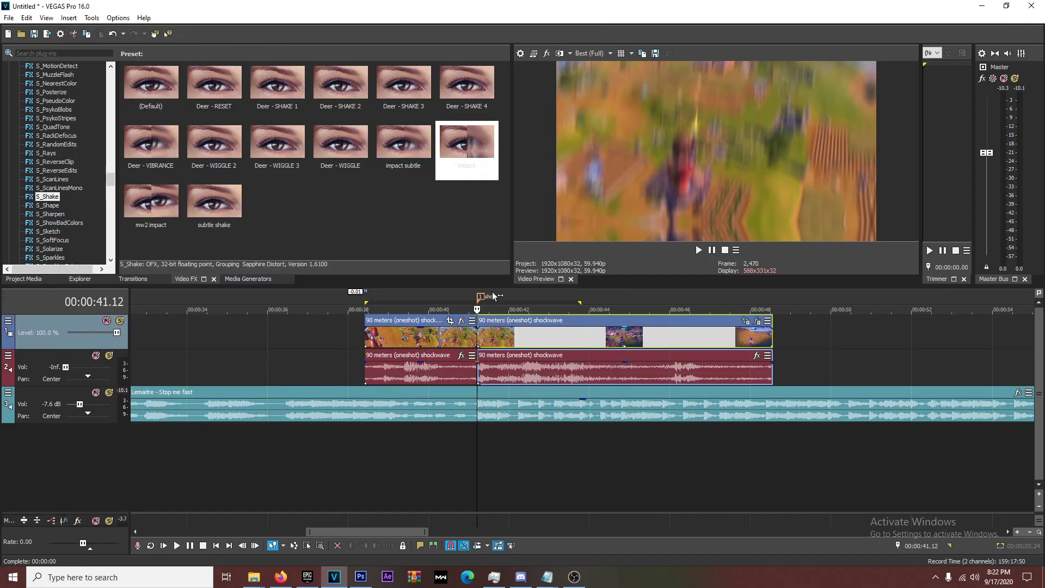
# Replay the loop to preview the shake, stop at 41.12, and open the clip's Pan/Crop settings
pyautogui.scroll(-3, 492, 403)
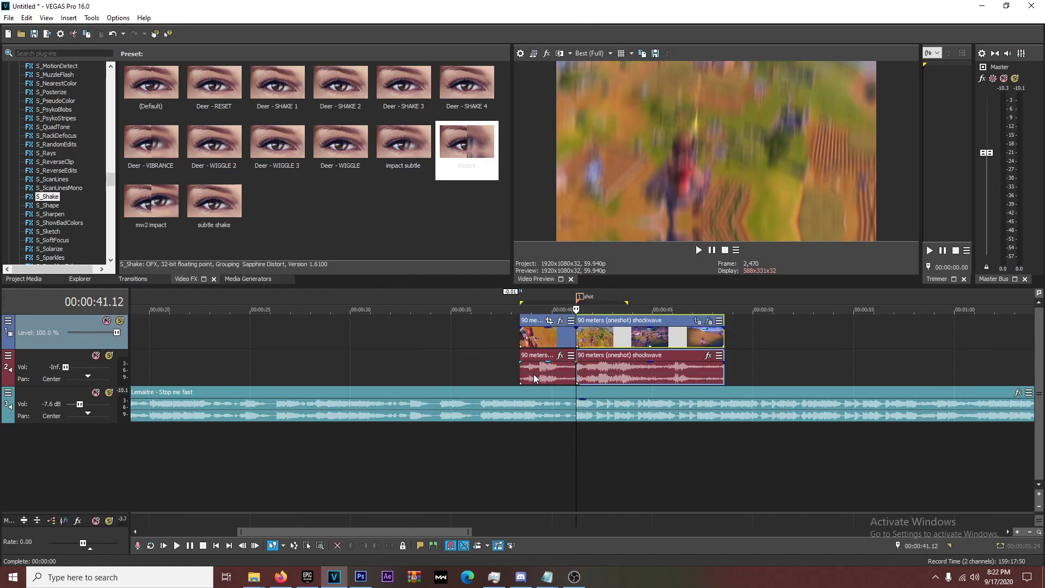
pyautogui.press('space')
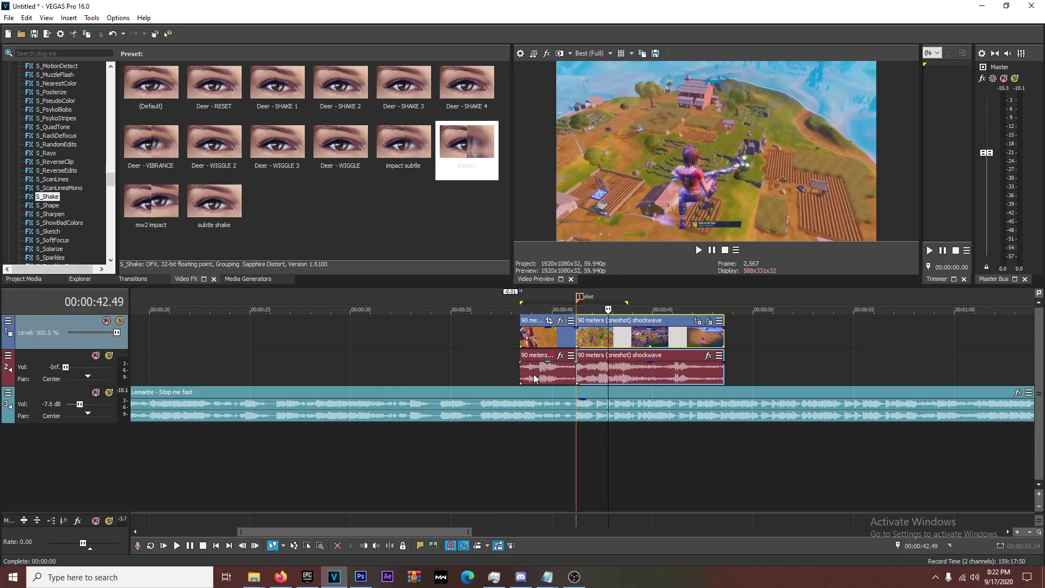
pyautogui.press('space')
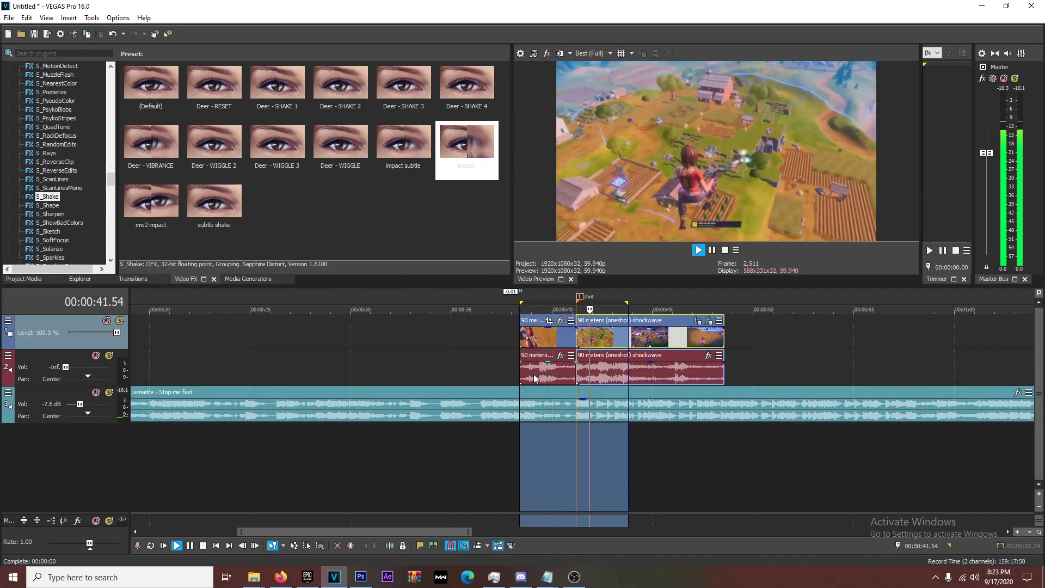
pyautogui.click(604, 343)
pyautogui.scroll(2, 603, 341)
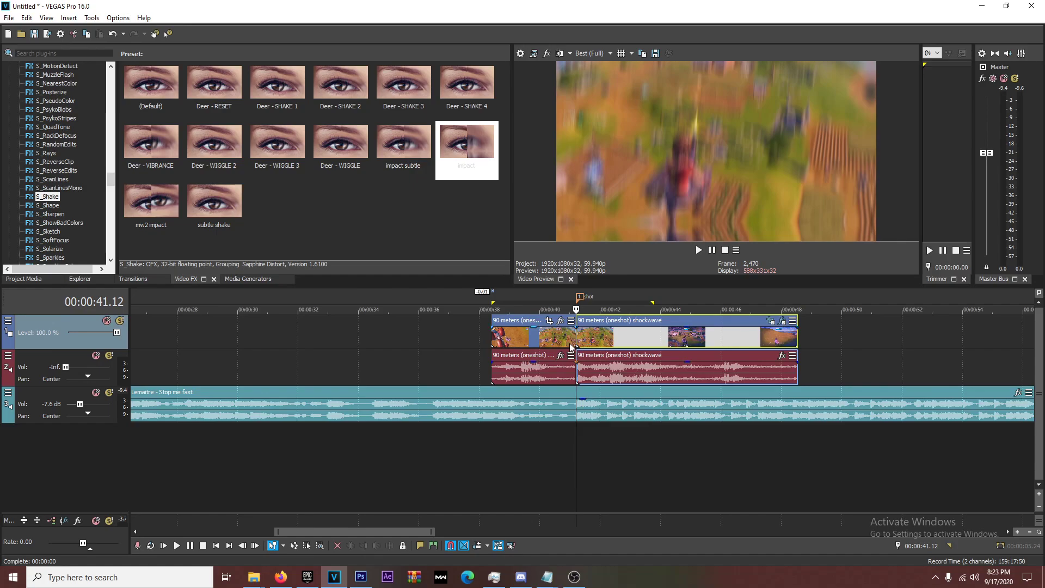
pyautogui.scroll(1, 571, 346)
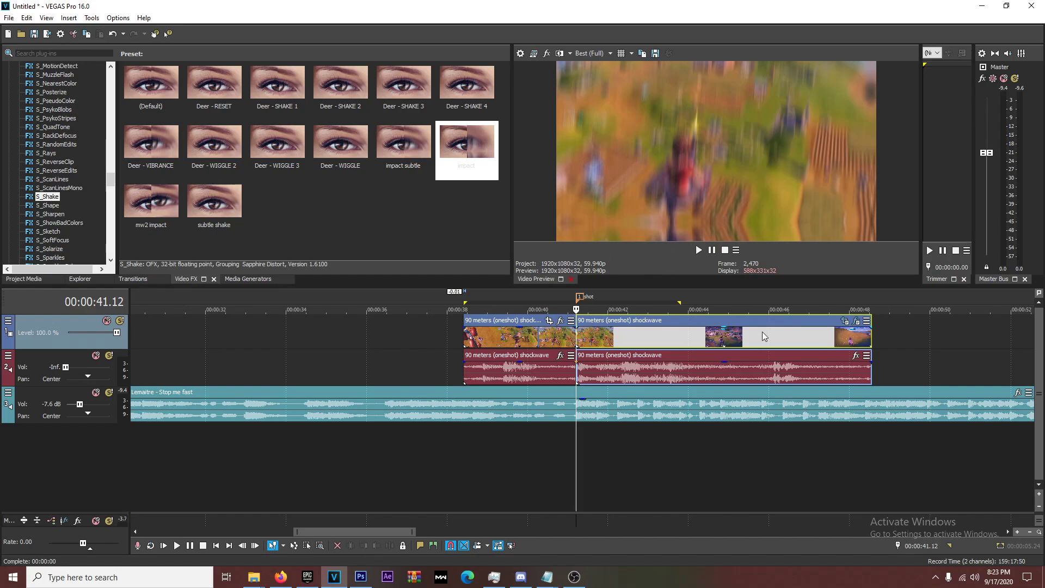
pyautogui.click(845, 323)
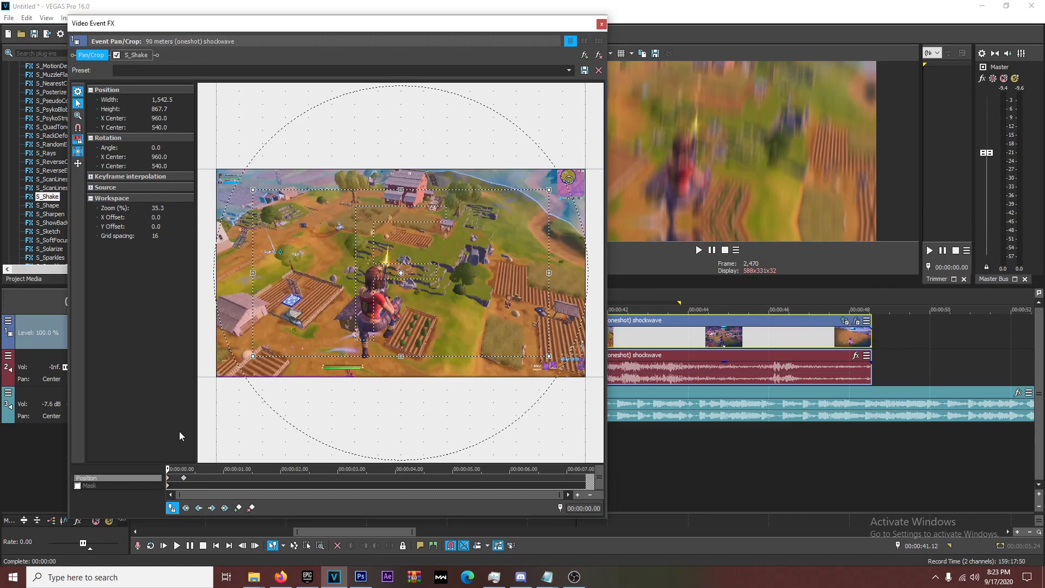
# Ease the 0.18 s Pan/Crop keyframe Slow and the first keyframe Fast, then return to S_Shake
pyautogui.scroll(5, 173, 479)
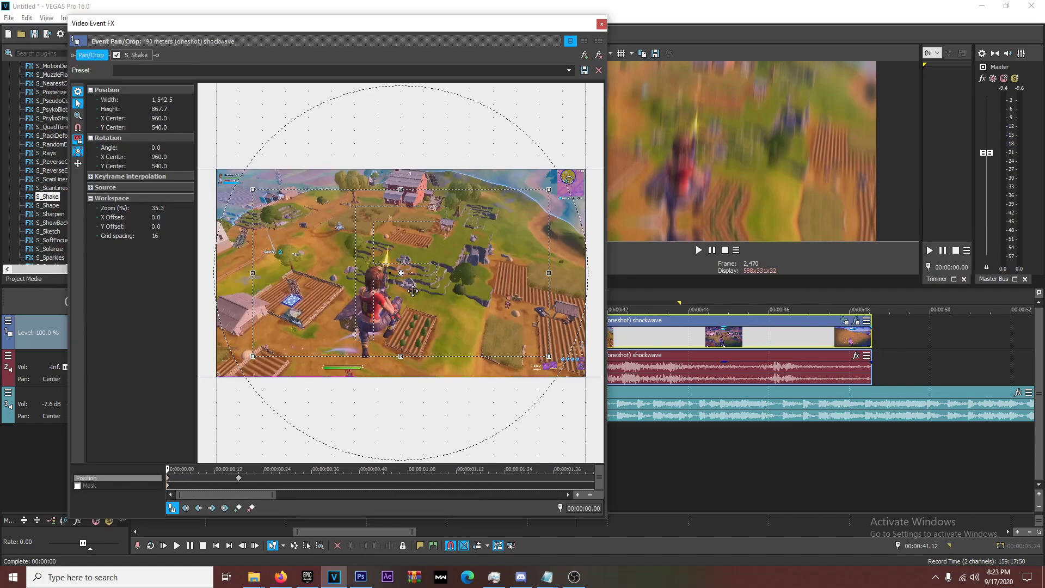
pyautogui.scroll(1, 272, 482)
pyautogui.click(264, 478)
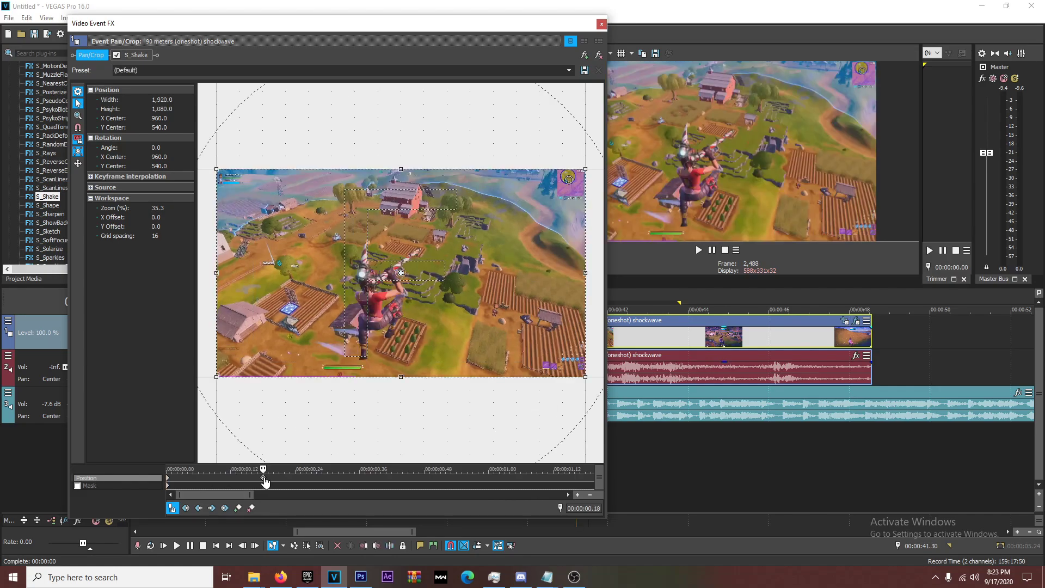
pyautogui.rightClick(266, 478)
pyautogui.press('Escape')
pyautogui.rightClick(263, 480)
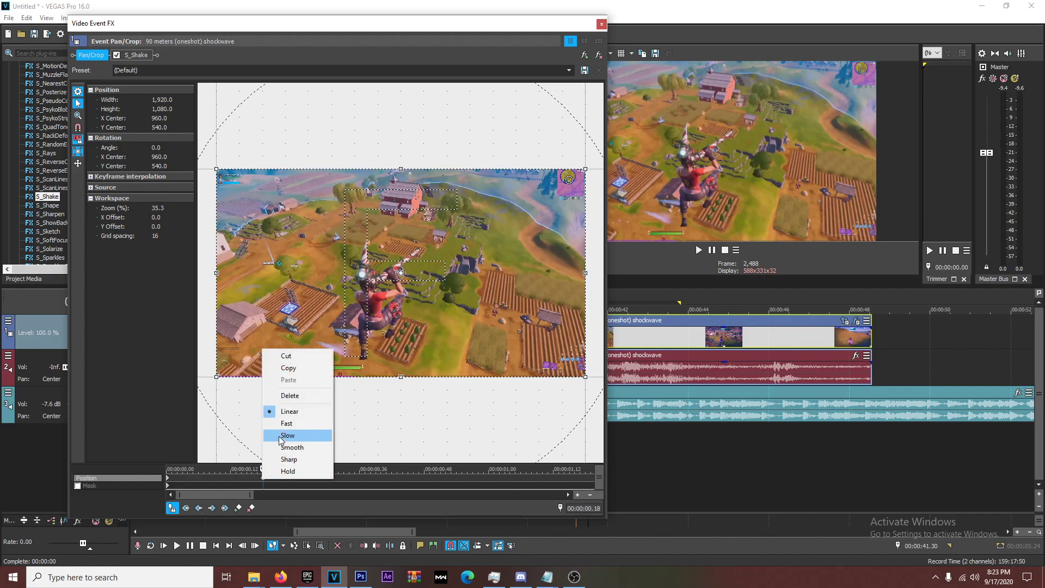
pyautogui.click(294, 434)
pyautogui.rightClick(169, 481)
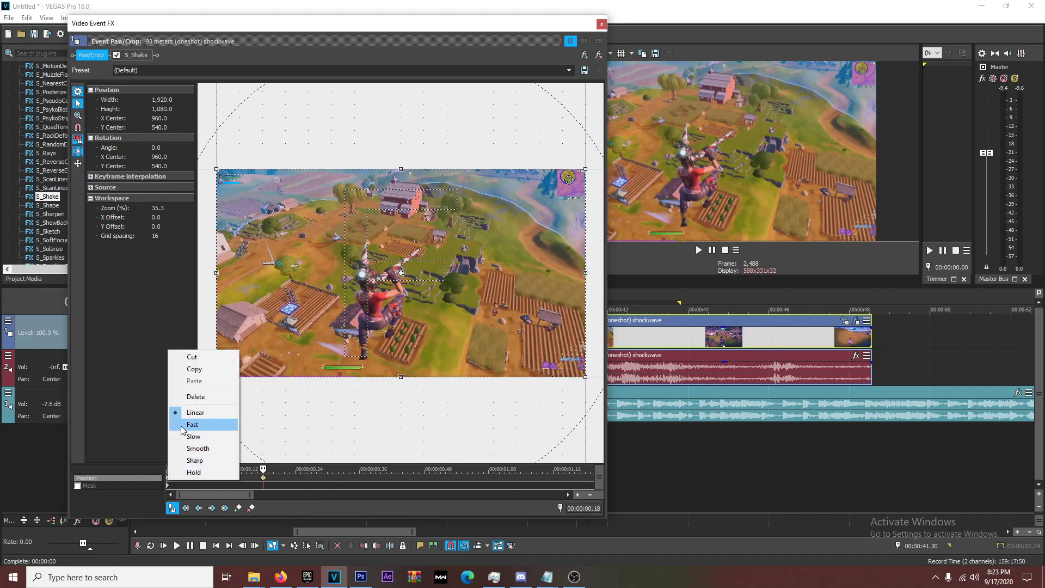
pyautogui.click(187, 425)
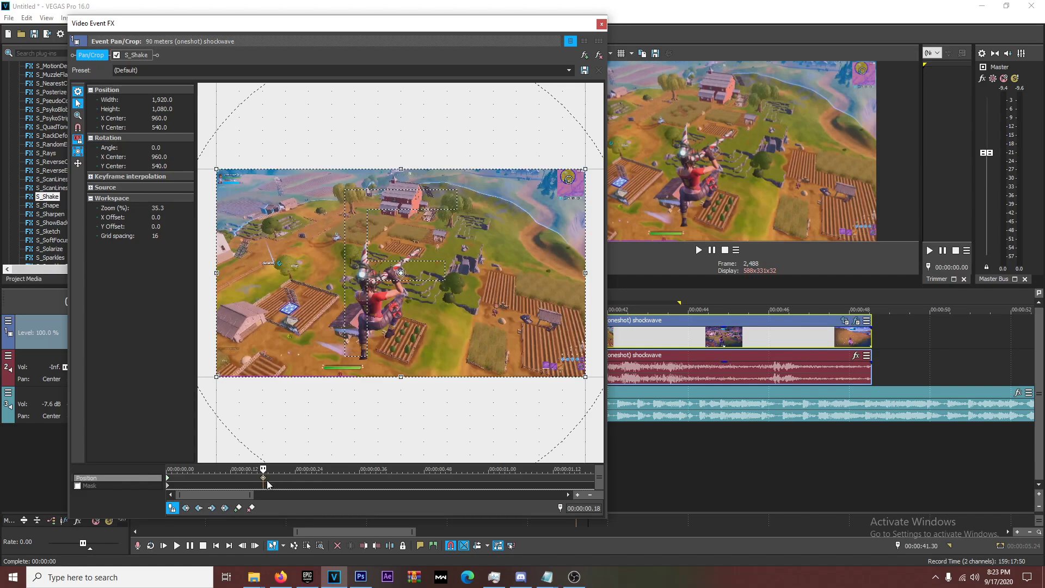
pyautogui.click(858, 323)
pyautogui.scroll(8, 214, 450)
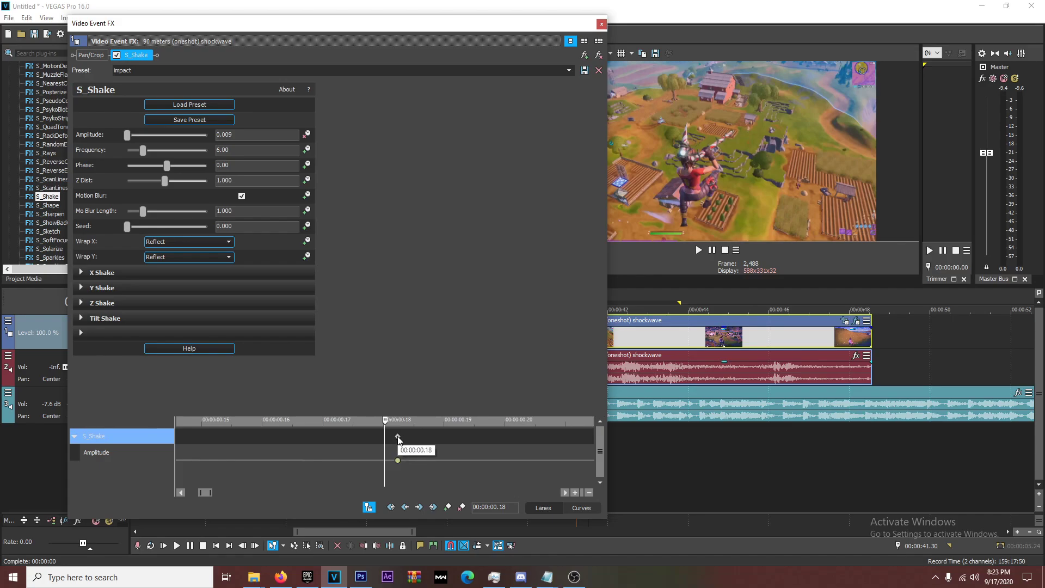
# Move the final S_Shake Amplitude keyframe onto 0.18 s and close the Video Event FX window
pyautogui.moveTo(399, 439); pyautogui.dragTo(325, 436)
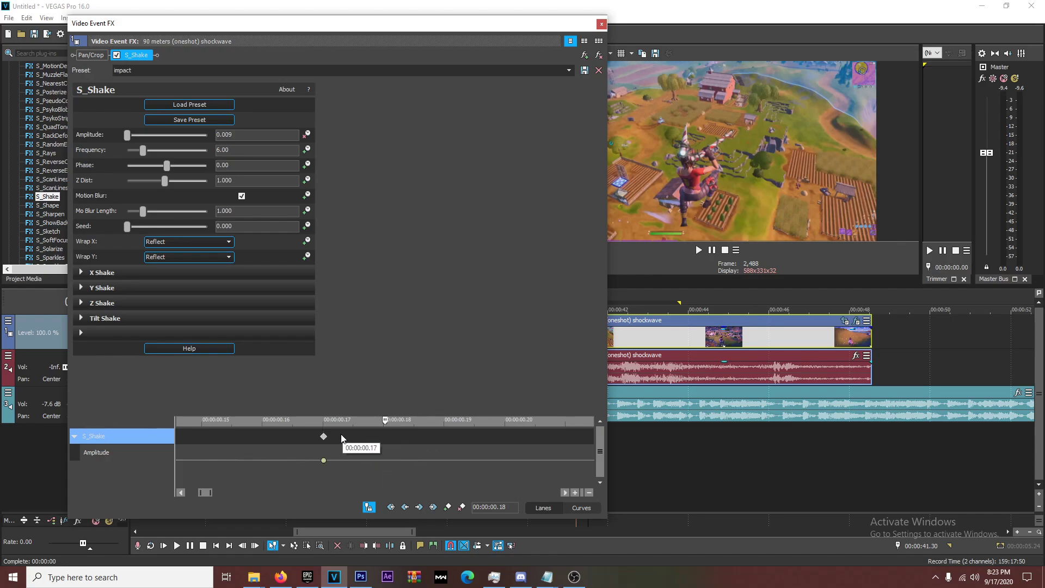
pyautogui.scroll(-8, 327, 458)
pyautogui.scroll(8, 207, 449)
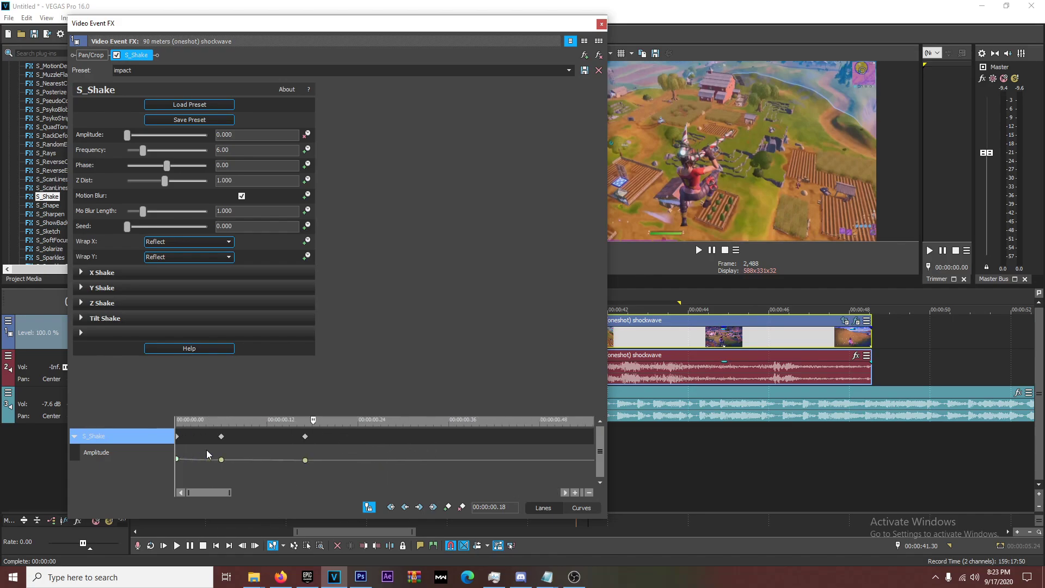
pyautogui.click(601, 24)
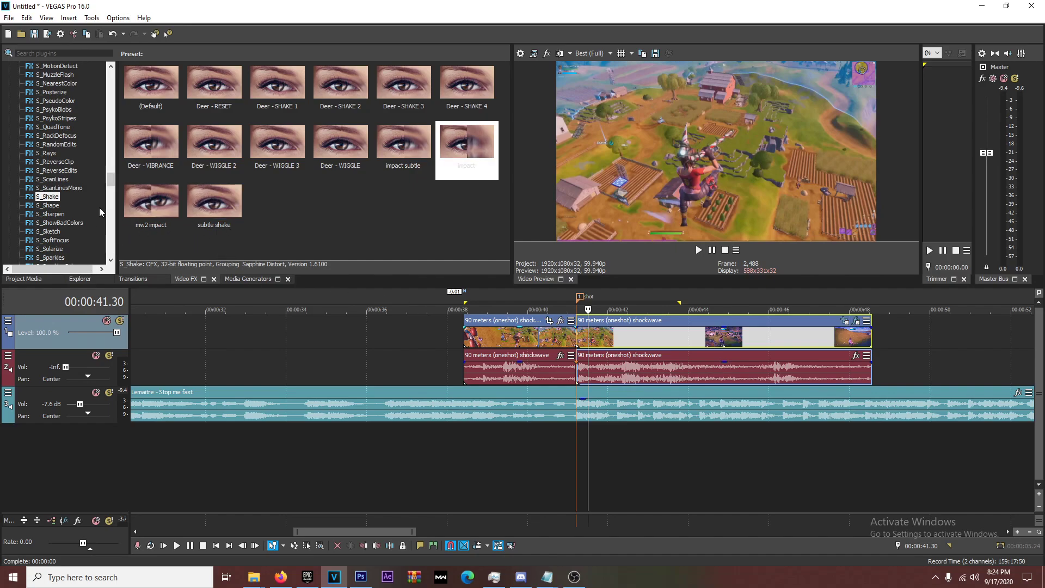
# Apply the S_Glow 'Deer - X GLOW 2' preset from Video FX to the shockwave event
pyautogui.scroll(5, 96, 207)
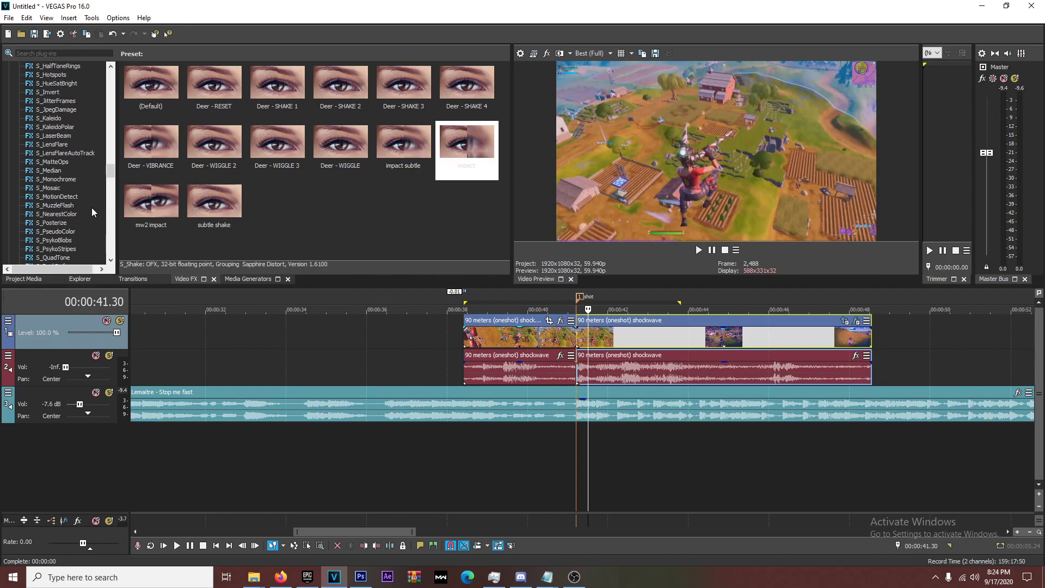
pyautogui.scroll(8, 91, 207)
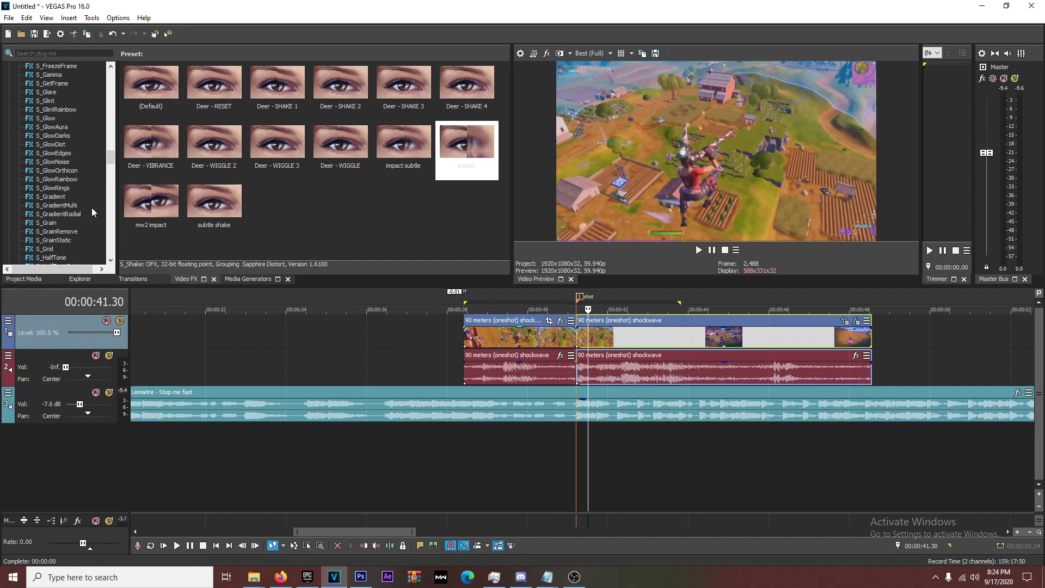
pyautogui.scroll(1, 91, 208)
pyautogui.click(55, 145)
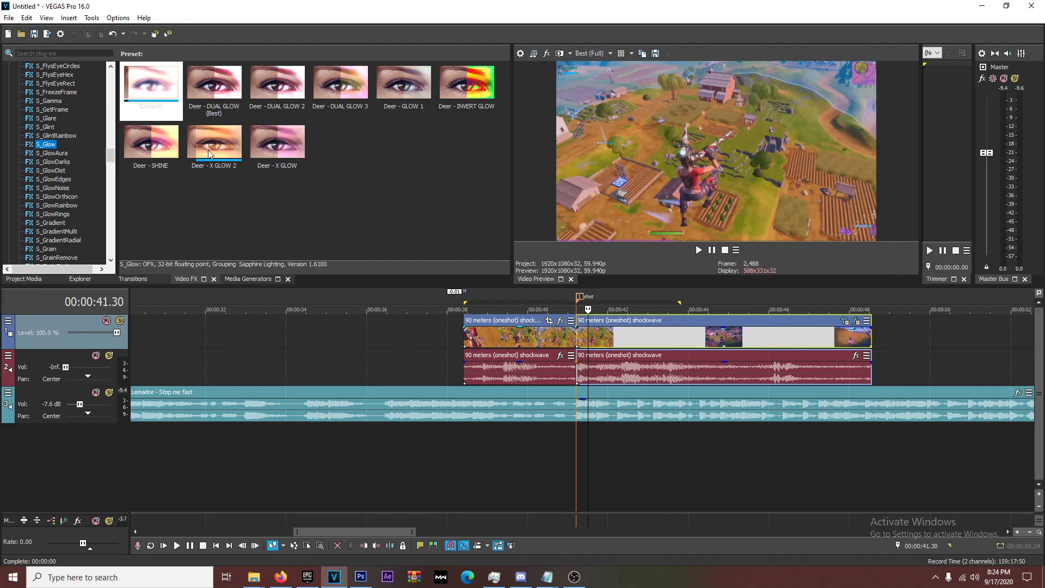
pyautogui.moveTo(207, 146); pyautogui.dragTo(599, 335)
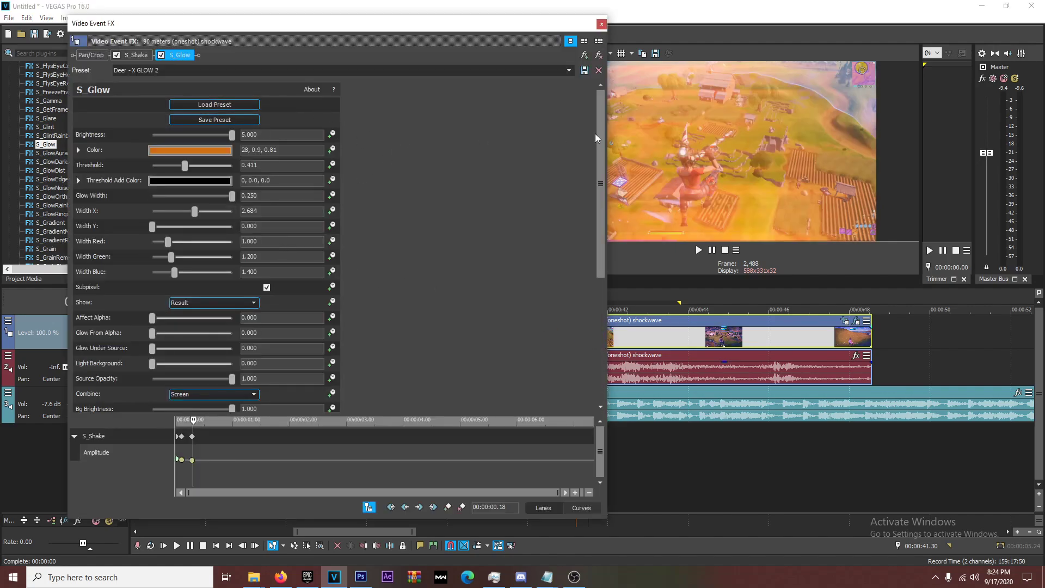
# Make the glow pink (339, 0.89, 0.91), lower Threshold to 0.299, and make Brightness animatable
pyautogui.click(202, 154)
pyautogui.moveTo(229, 271); pyautogui.dragTo(228, 191)
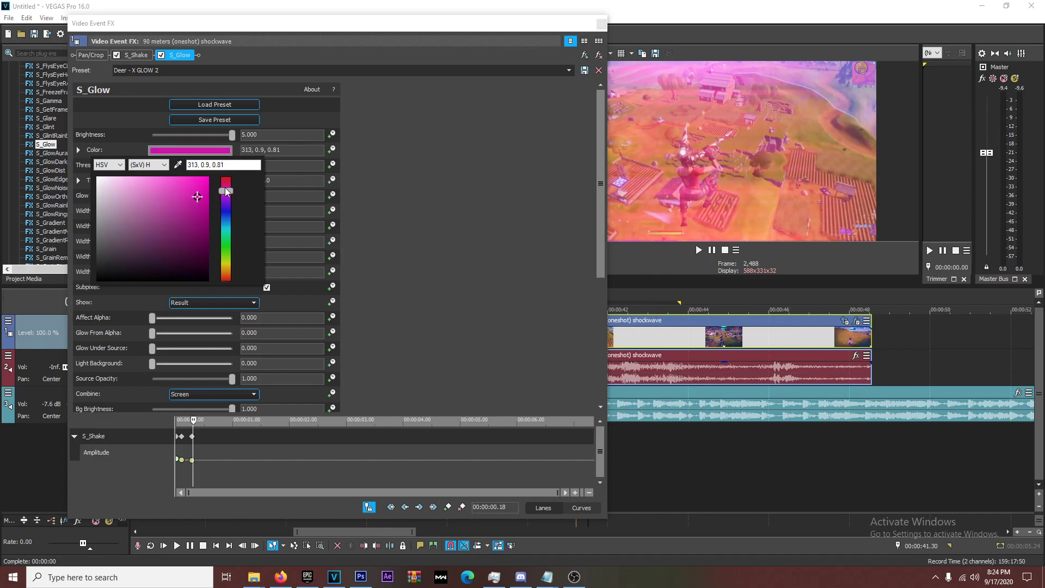
pyautogui.click(197, 186)
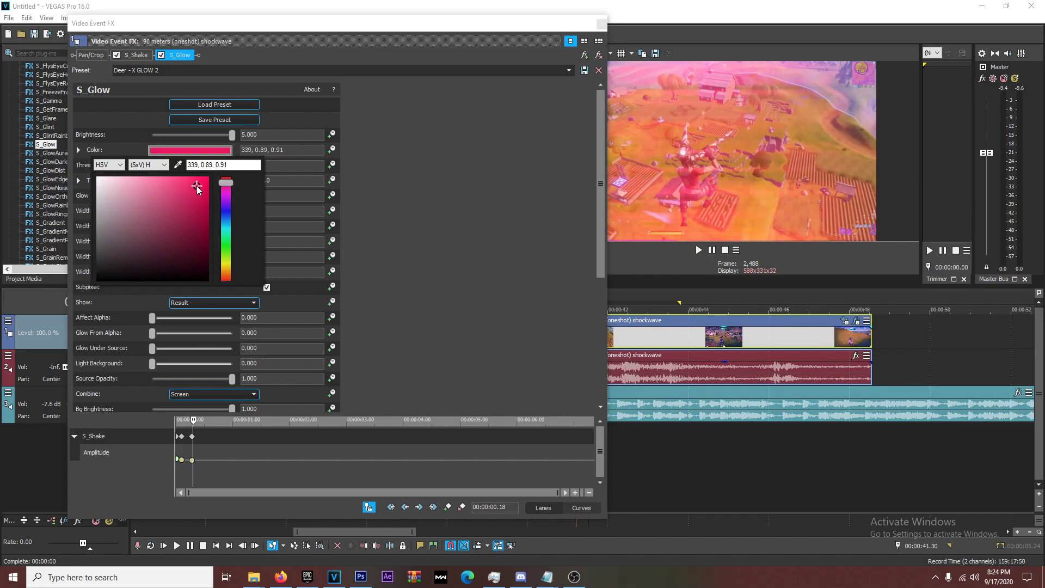
pyautogui.click(444, 158)
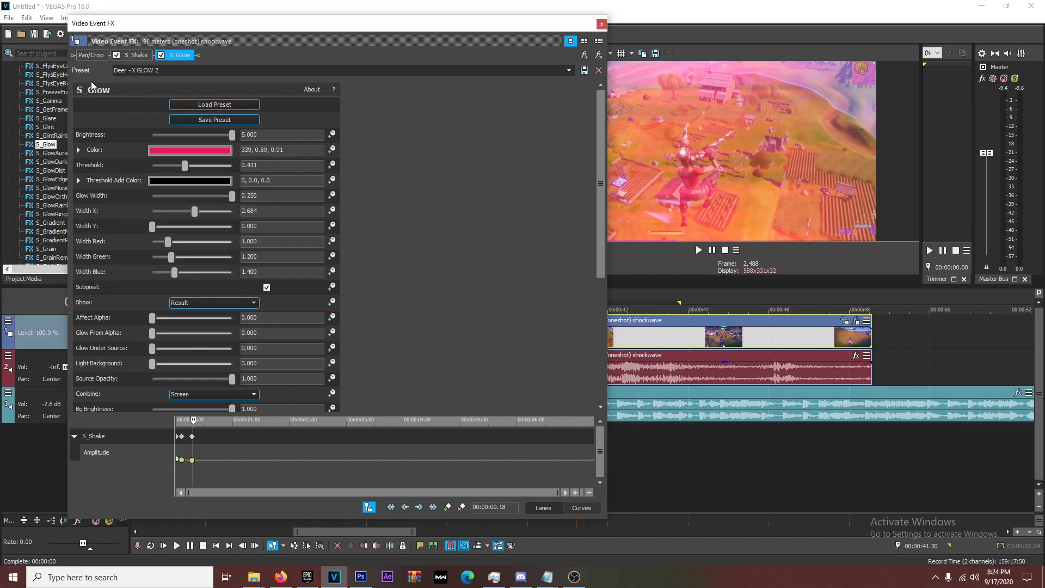
pyautogui.moveTo(186, 166); pyautogui.dragTo(176, 168)
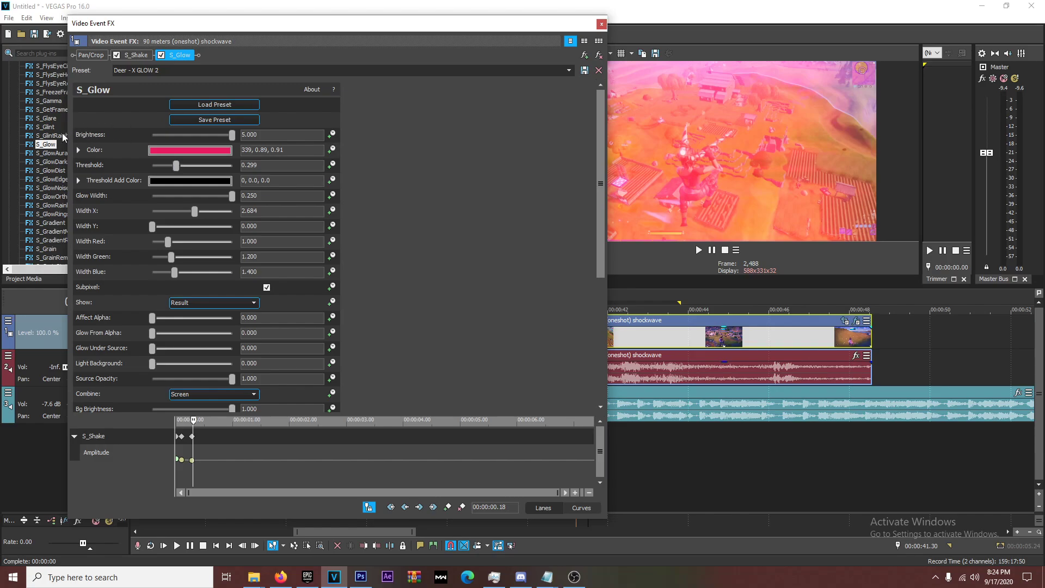
pyautogui.click(333, 135)
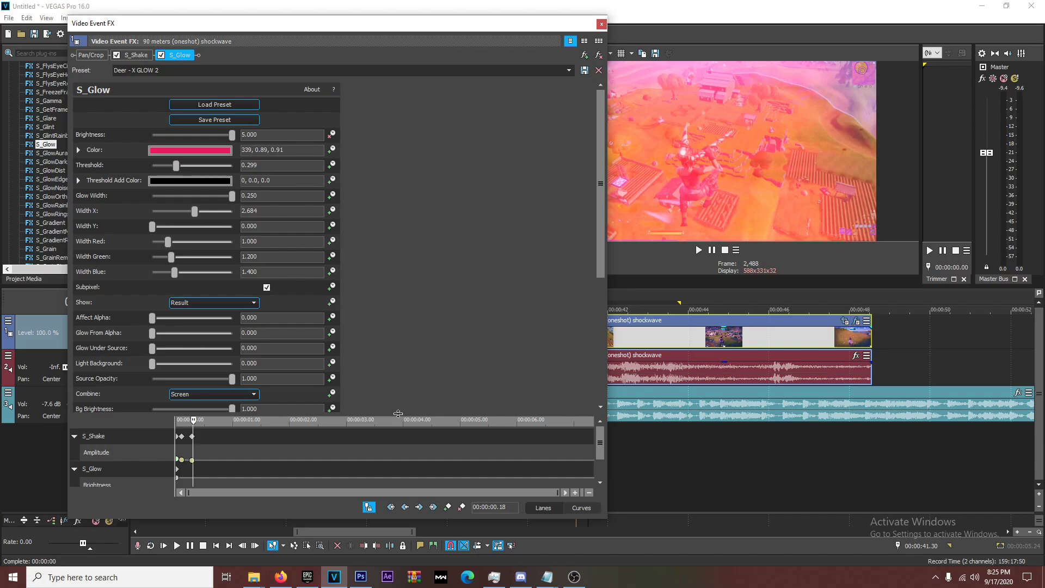
# Keyframe S_Glow Brightness from 5.0 down to 0 at a later frame, with a middle keyframe near 0.15 s
pyautogui.moveTo(398, 413); pyautogui.dragTo(376, 235)
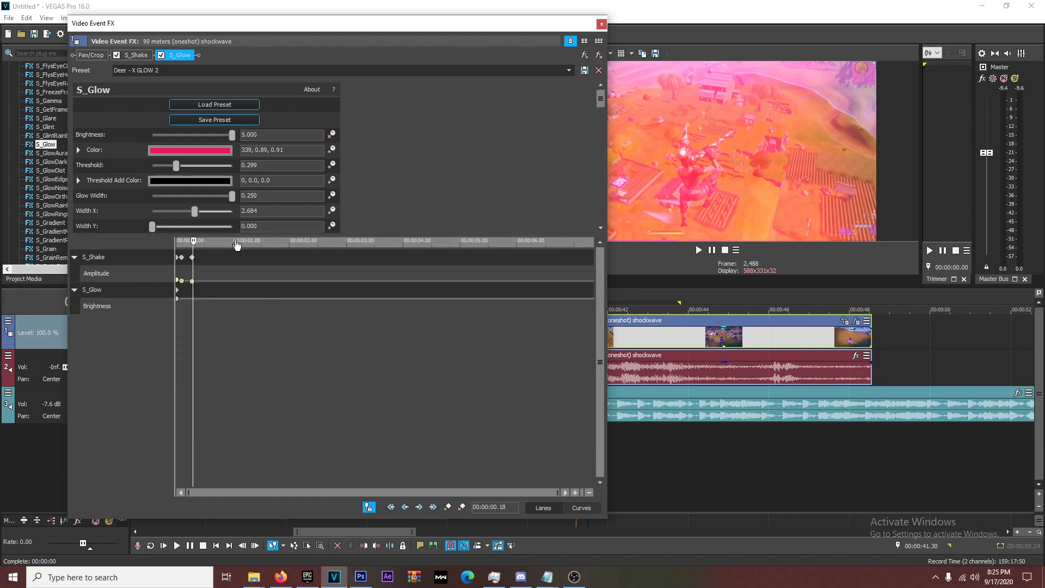
pyautogui.scroll(5, 201, 319)
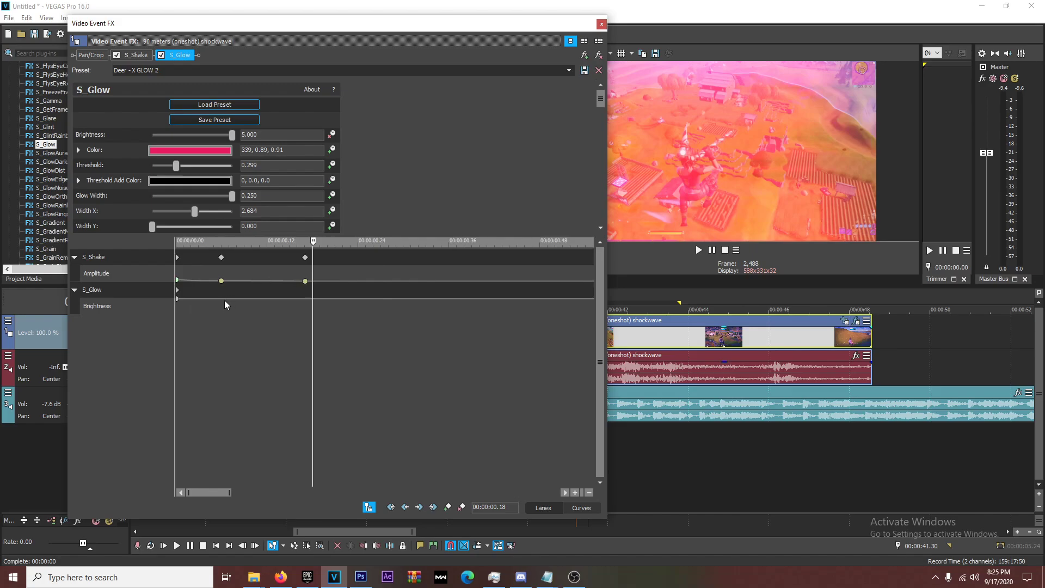
pyautogui.scroll(1, 315, 296)
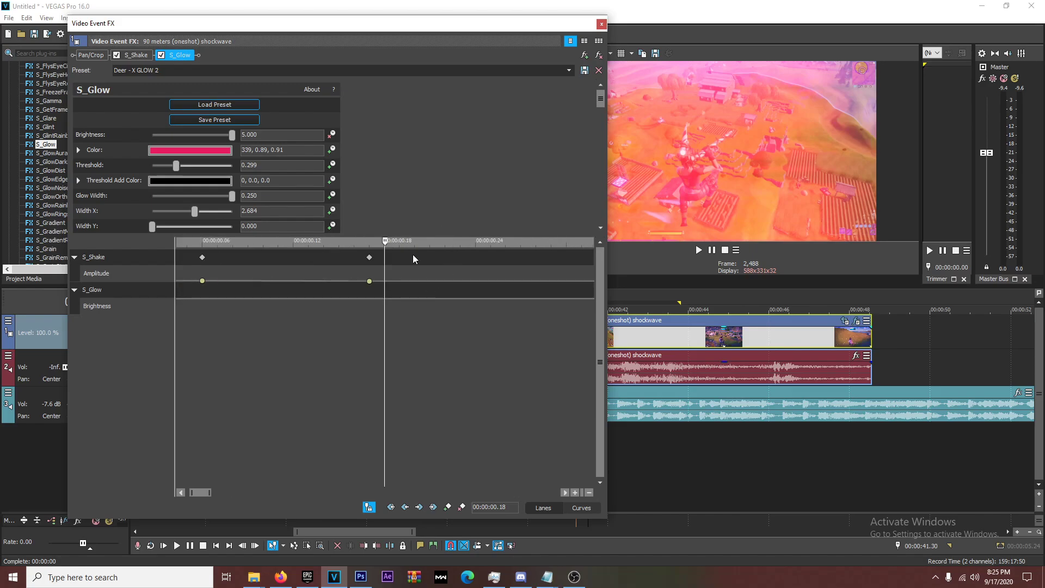
pyautogui.click(480, 296)
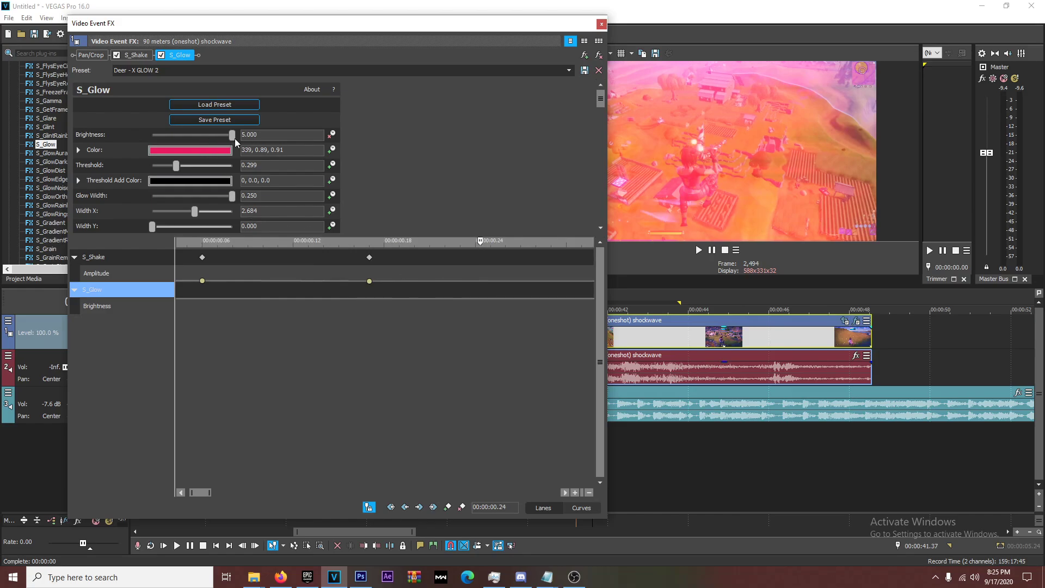
pyautogui.moveTo(231, 137); pyautogui.dragTo(153, 135)
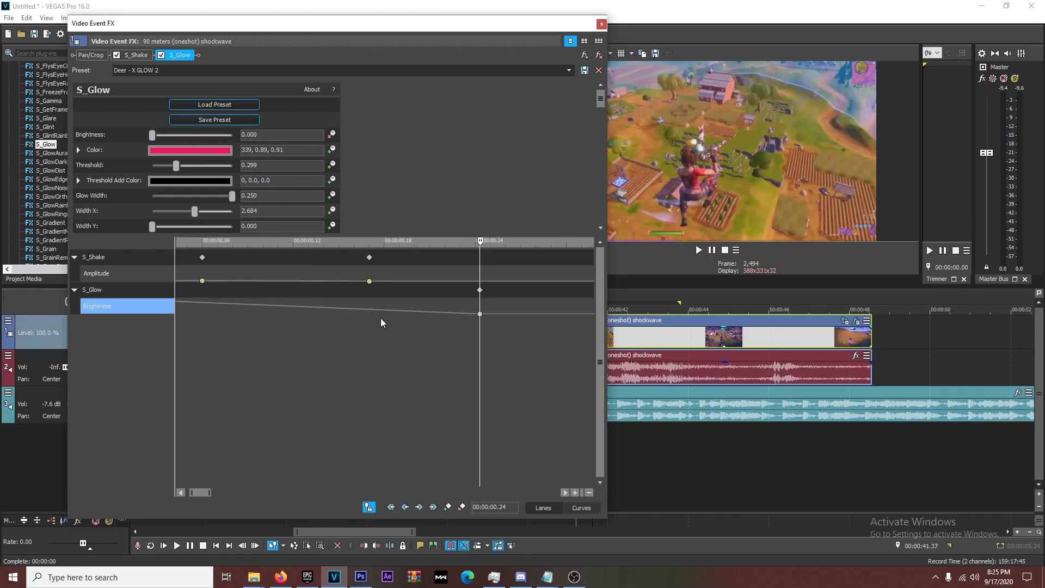
pyautogui.doubleClick(411, 311)
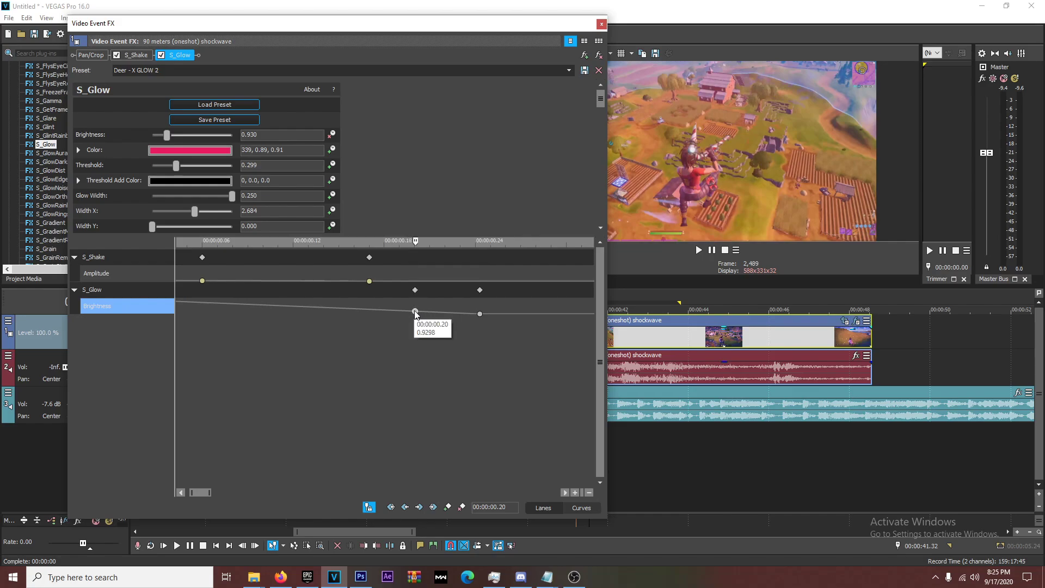
pyautogui.moveTo(414, 312); pyautogui.dragTo(340, 309)
pyautogui.scroll(-2, 315, 330)
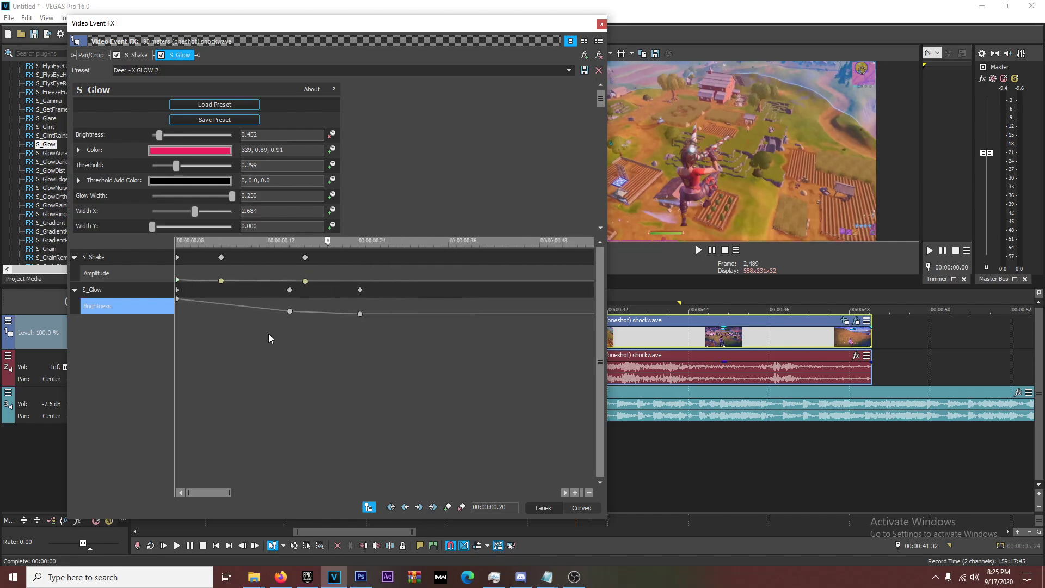
pyautogui.moveTo(360, 290); pyautogui.dragTo(372, 295)
# Give the first Brightness segment a Fast fade and the middle one a Slow fade
pyautogui.click(177, 298)
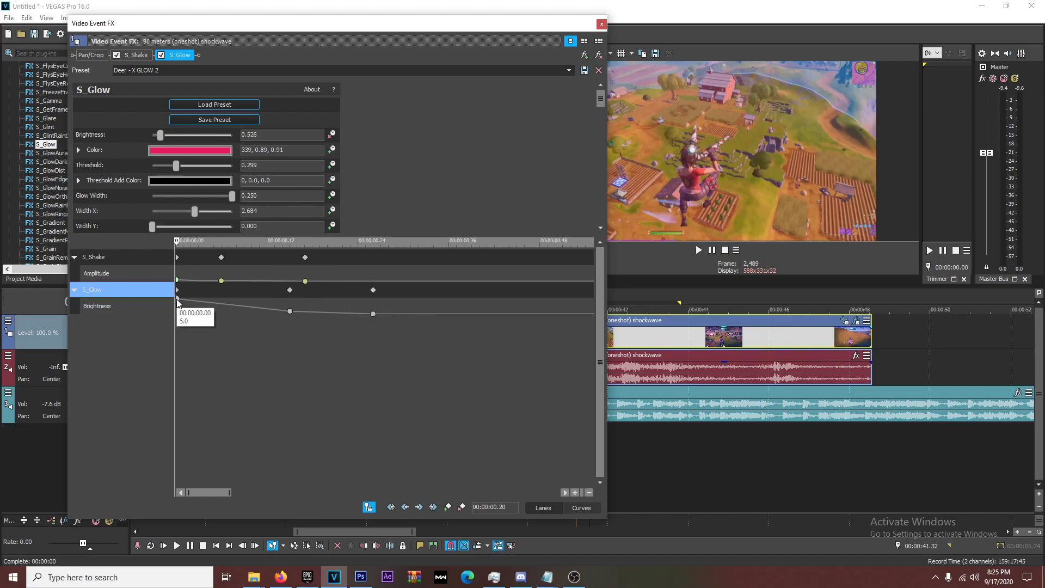
pyautogui.rightClick(177, 298)
pyautogui.click(224, 397)
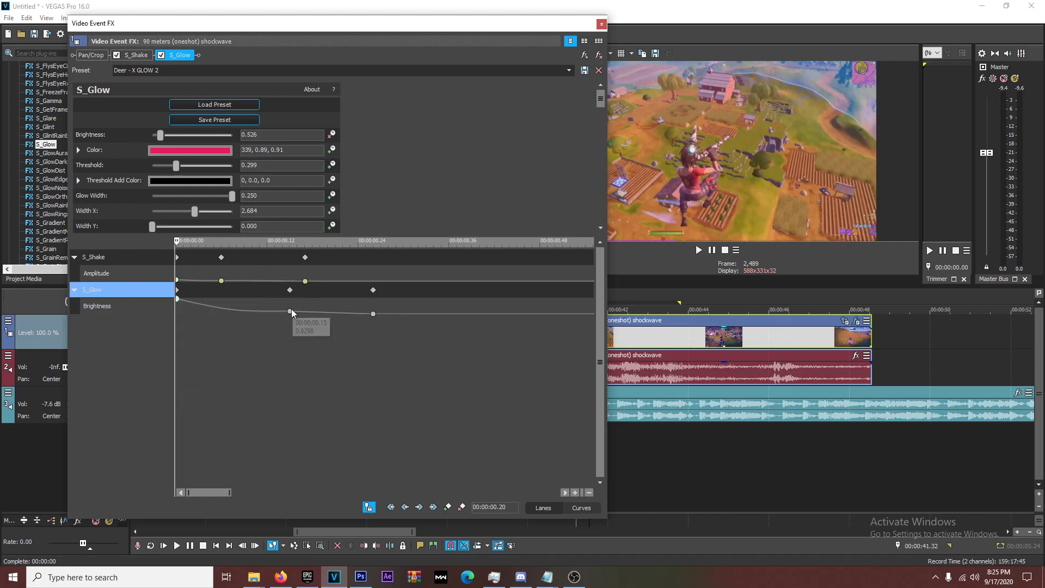
pyautogui.rightClick(290, 310)
pyautogui.click(334, 423)
pyautogui.rightClick(373, 314)
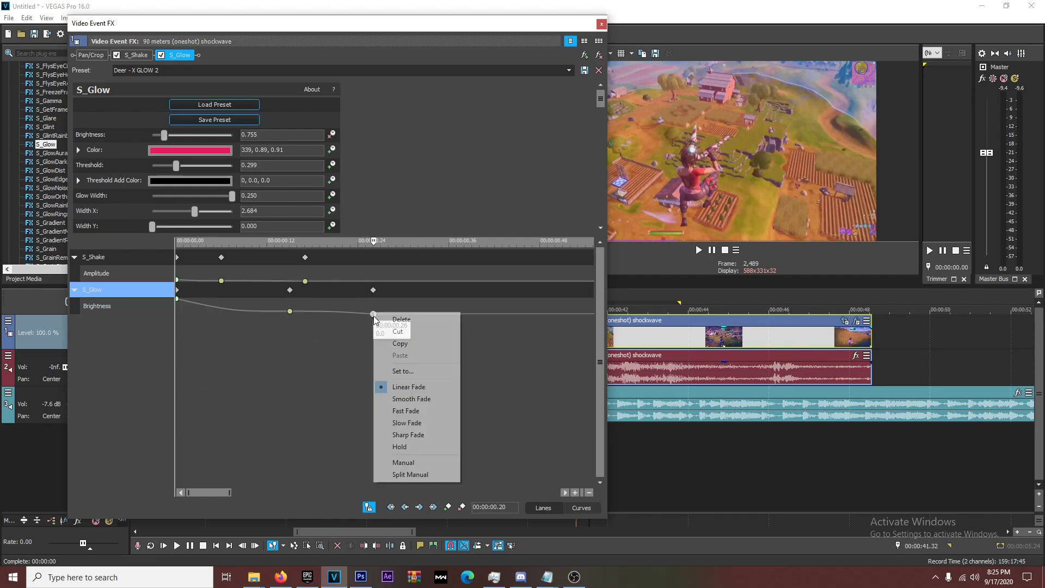
pyautogui.click(408, 423)
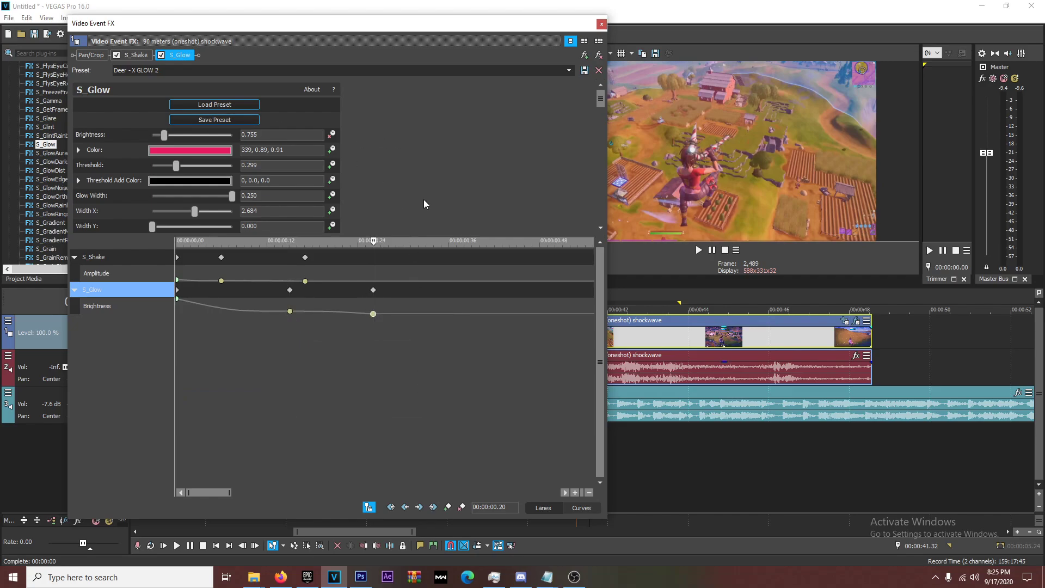
pyautogui.moveTo(435, 235); pyautogui.dragTo(473, 363)
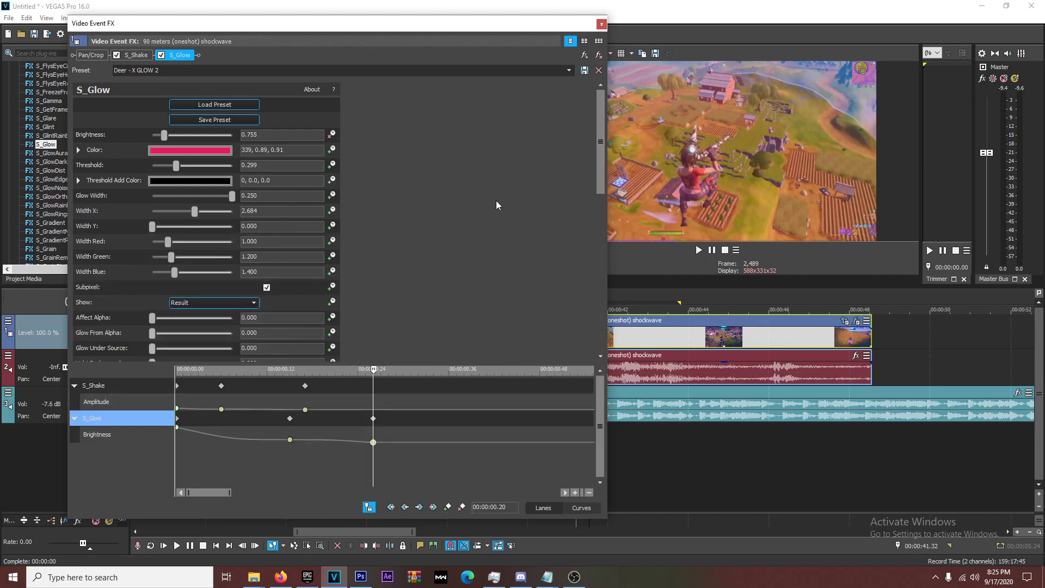
# Close the effects window and play back from 41.12 s to preview the glow and shake
pyautogui.click(601, 25)
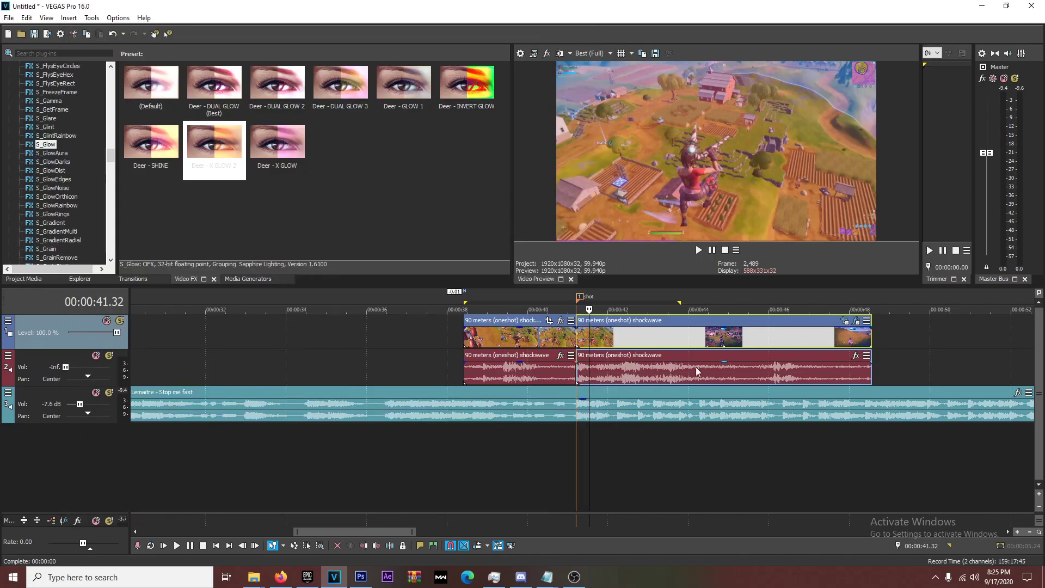
pyautogui.click(583, 346)
pyautogui.scroll(-5, 581, 355)
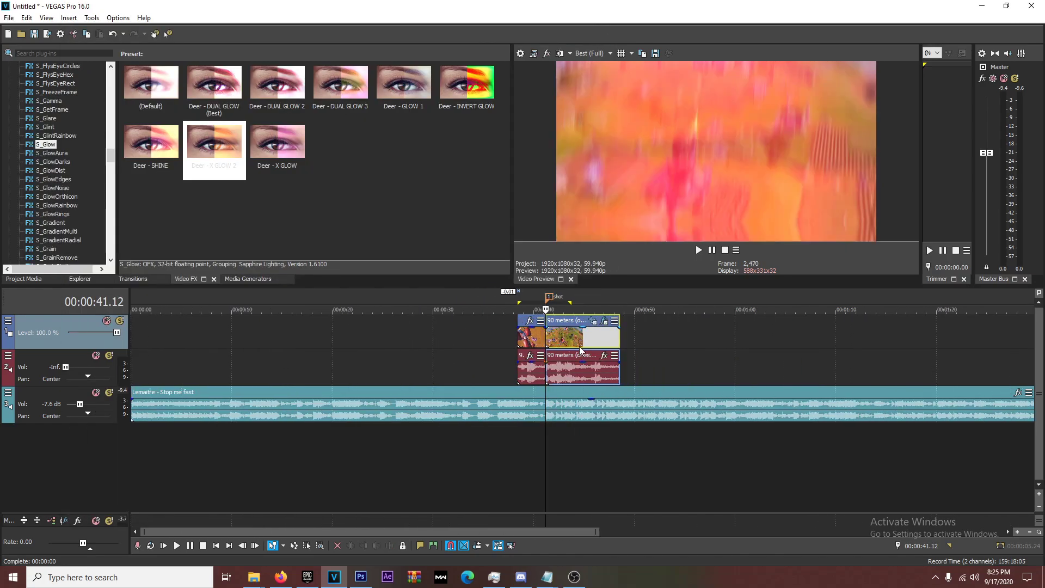
pyautogui.press('space')
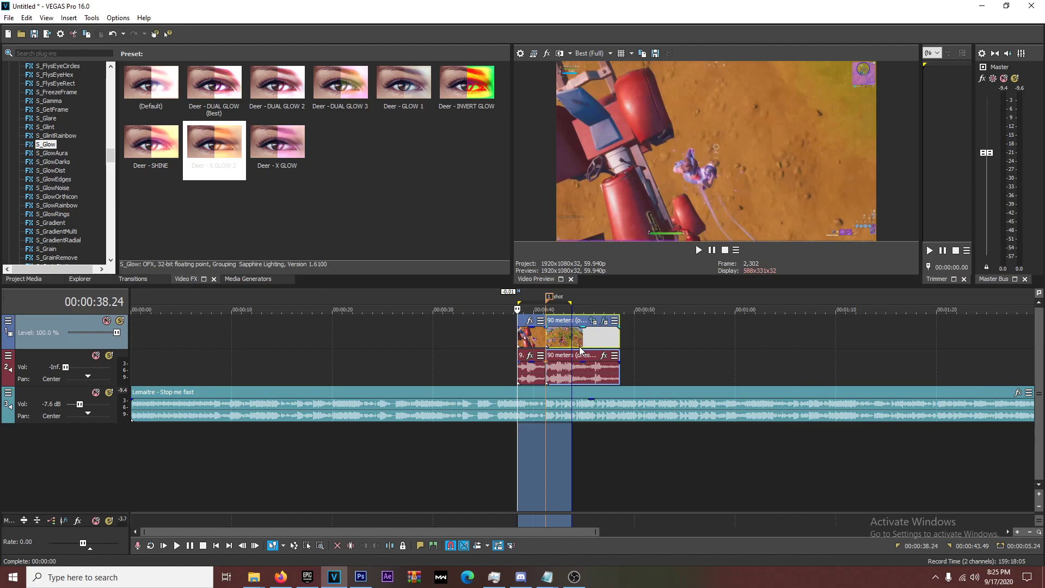
pyautogui.press('space')
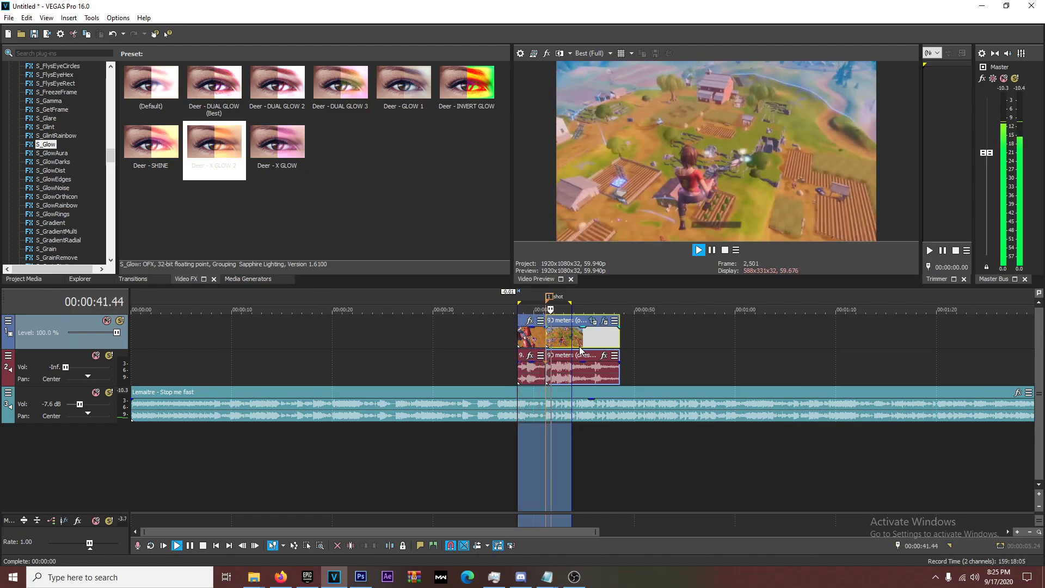
pyautogui.press('space')
pyautogui.press('space')
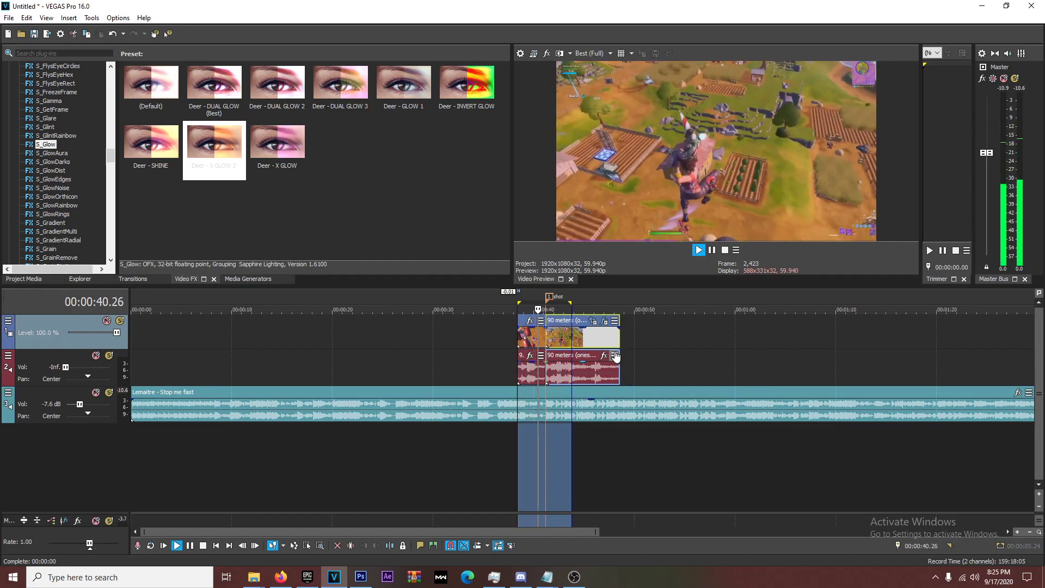
pyautogui.press('space')
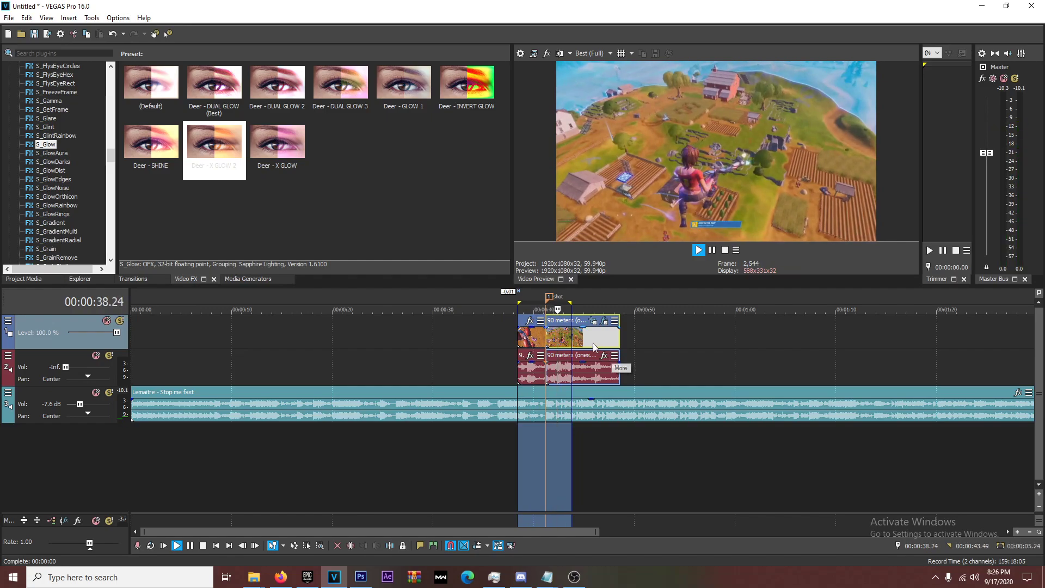
# Put the playhead at 40.38 s on the first shockwave clip
pyautogui.click(544, 342)
pyautogui.scroll(4, 640, 417)
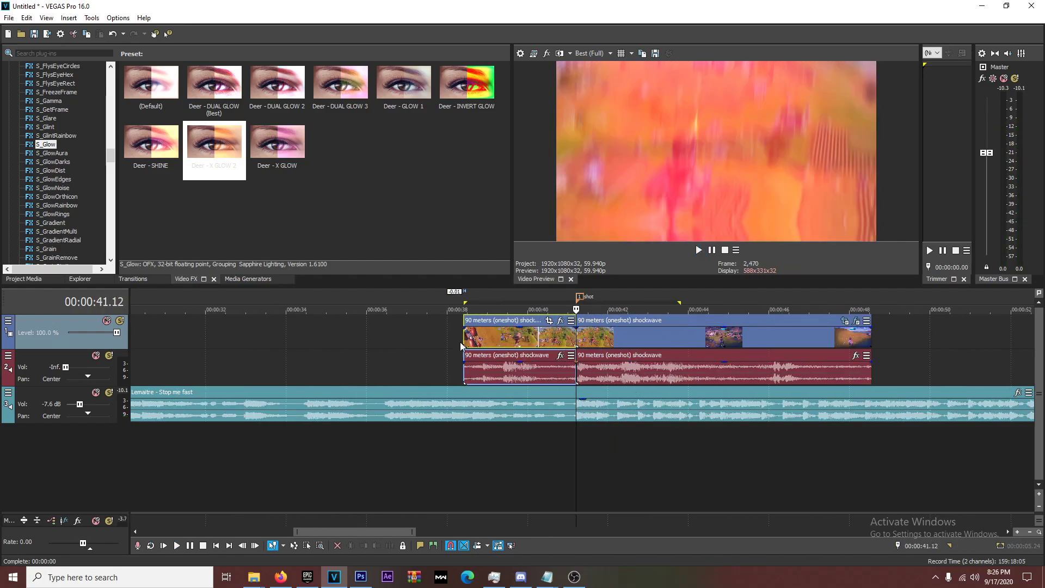
pyautogui.click(553, 337)
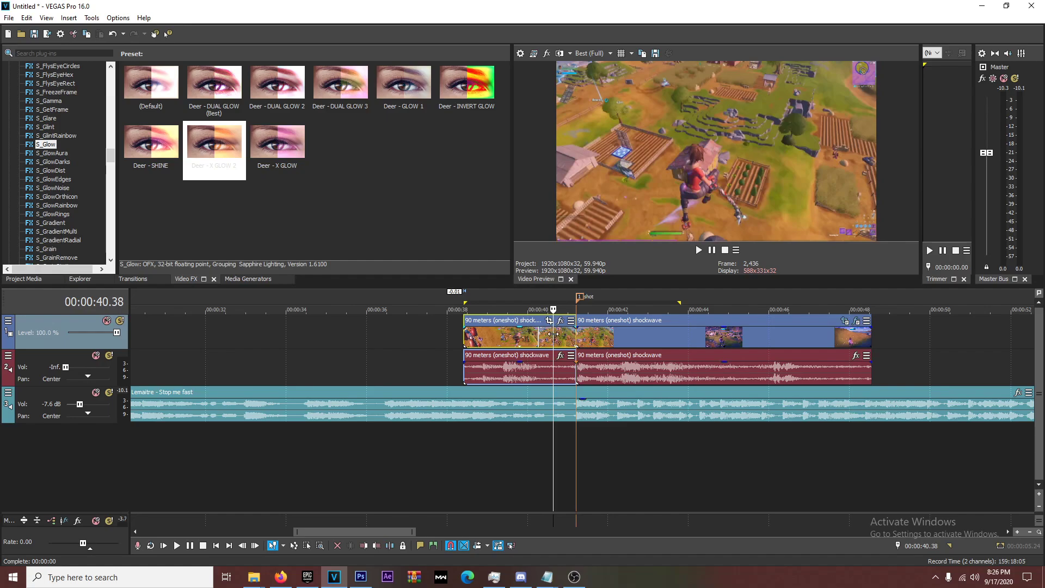
pyautogui.scroll(-8, 590, 475)
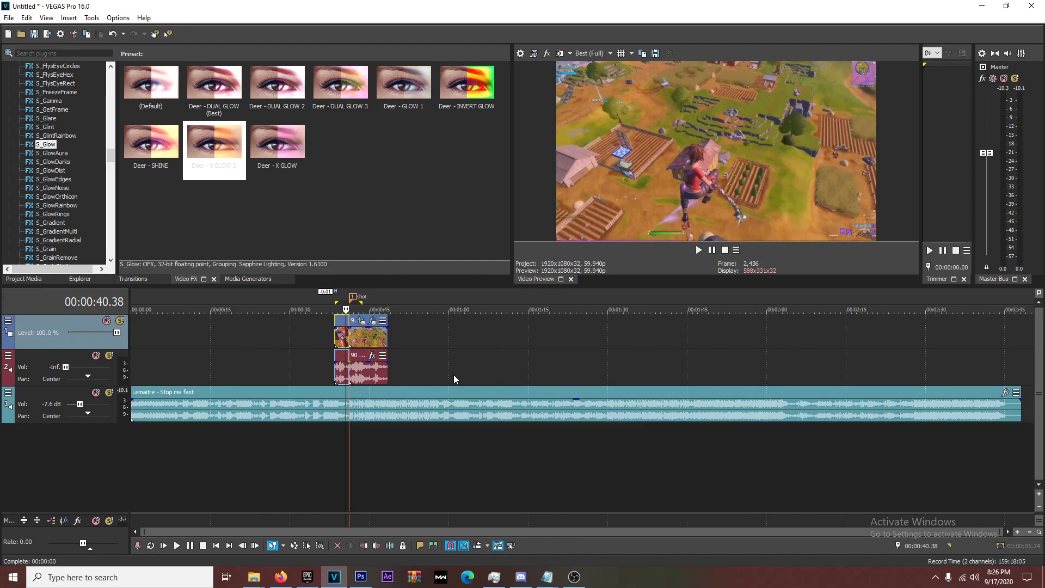
# Insert two empty audio tracks and move both below the music track
pyautogui.rightClick(443, 391)
pyautogui.click(463, 267)
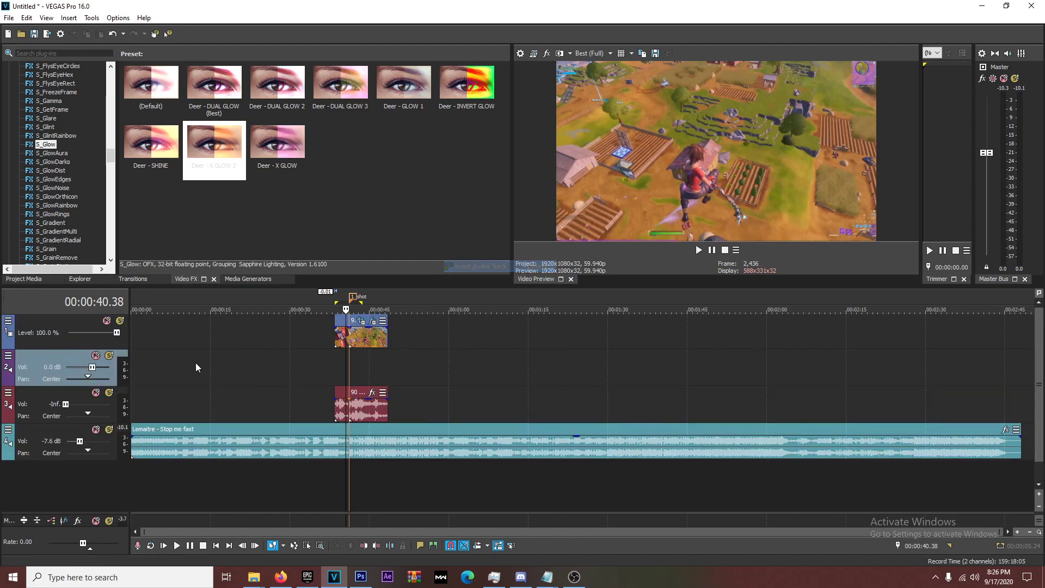
pyautogui.moveTo(31, 358); pyautogui.dragTo(22, 493)
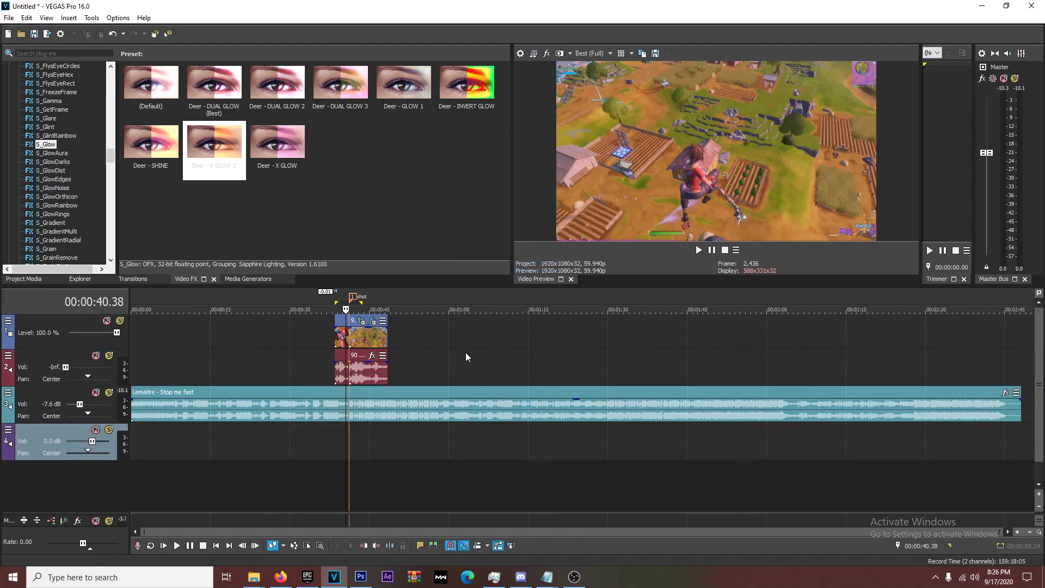
pyautogui.rightClick(422, 358)
pyautogui.click(460, 249)
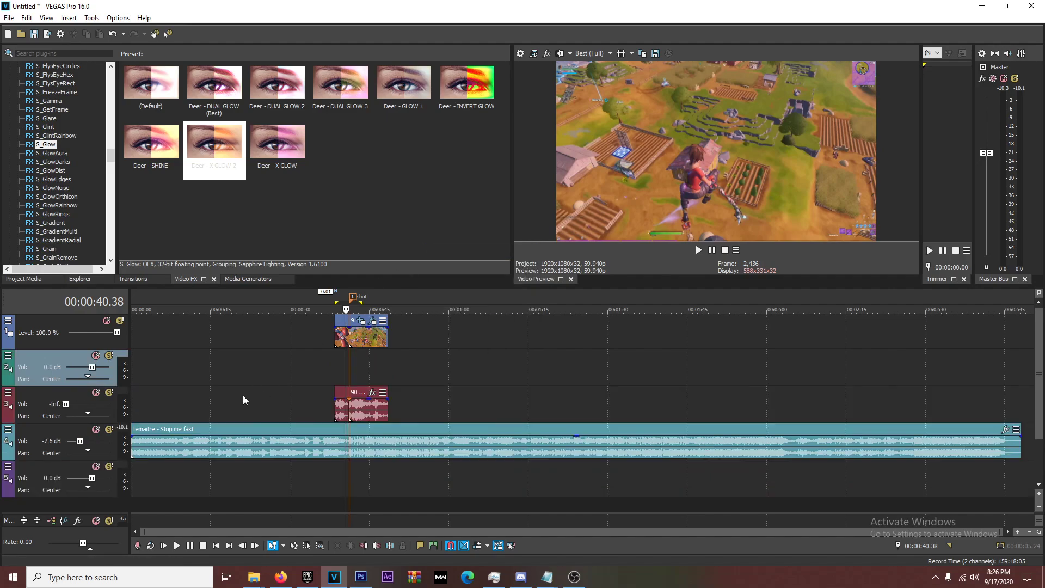
pyautogui.moveTo(43, 358); pyautogui.dragTo(126, 450)
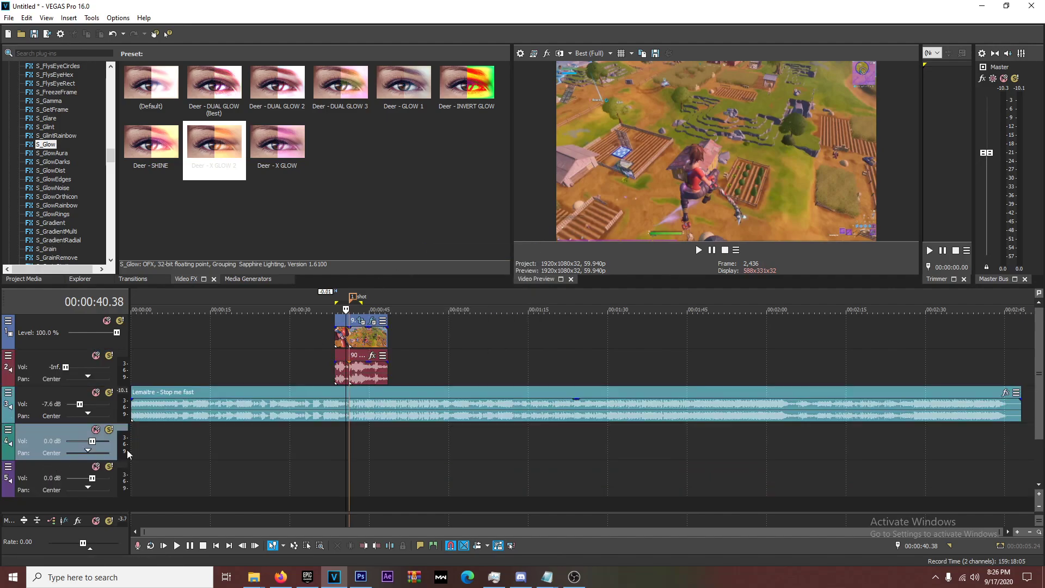
# Select the right shockwave audio event and bring up the Snipers sound-effects folder in File Explorer
pyautogui.scroll(3, 371, 458)
pyautogui.scroll(-2, 577, 478)
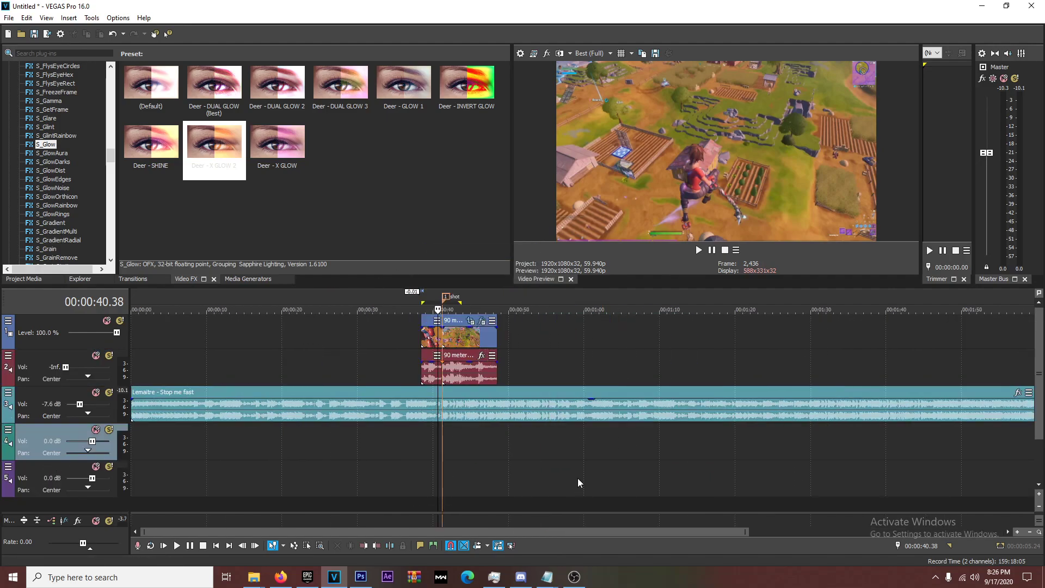
pyautogui.scroll(3, 499, 466)
pyautogui.click(590, 371)
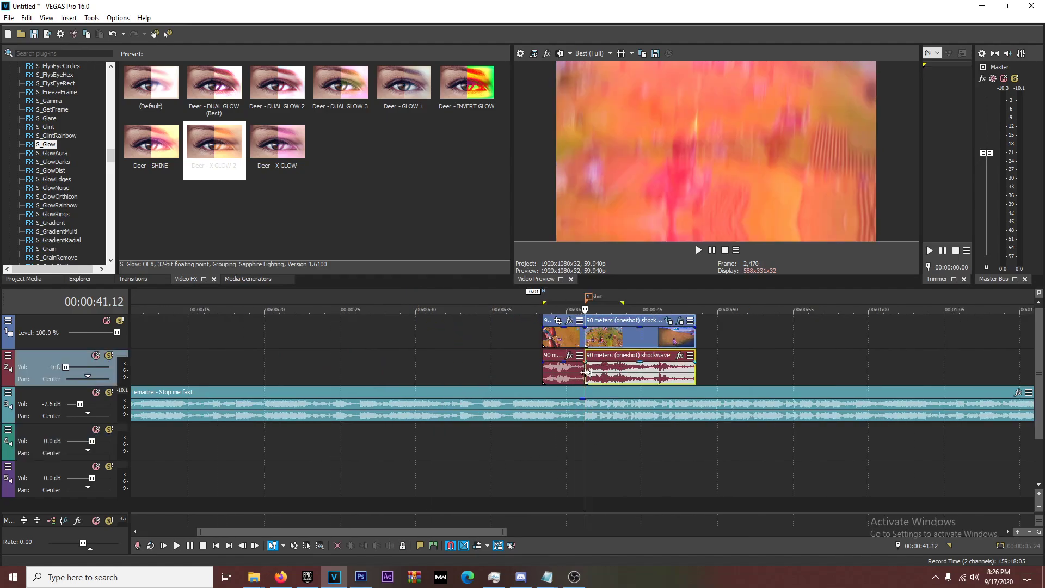
pyautogui.hotkey('alt', 'Tab')
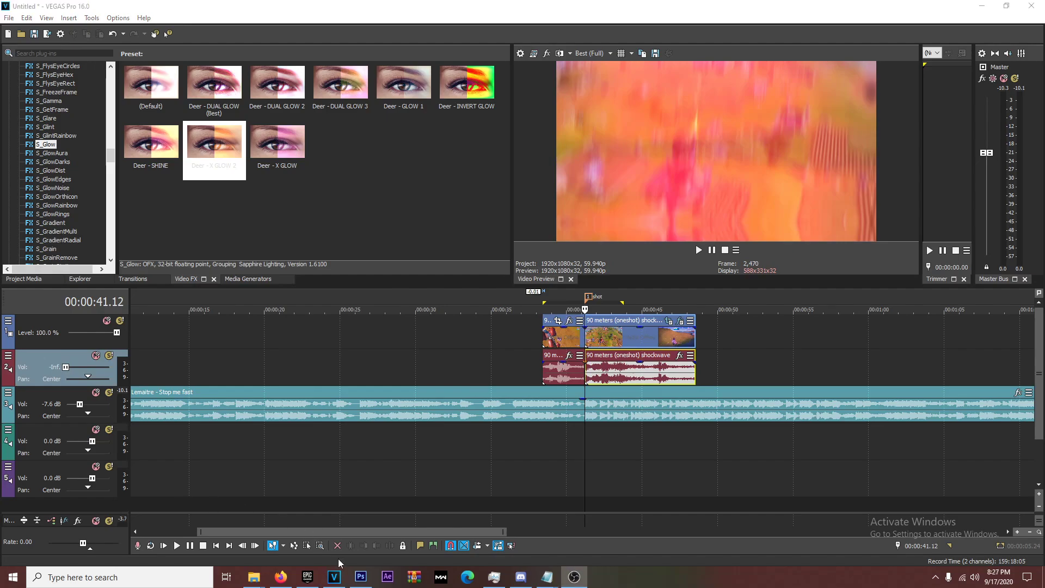
pyautogui.moveTo(254, 577)
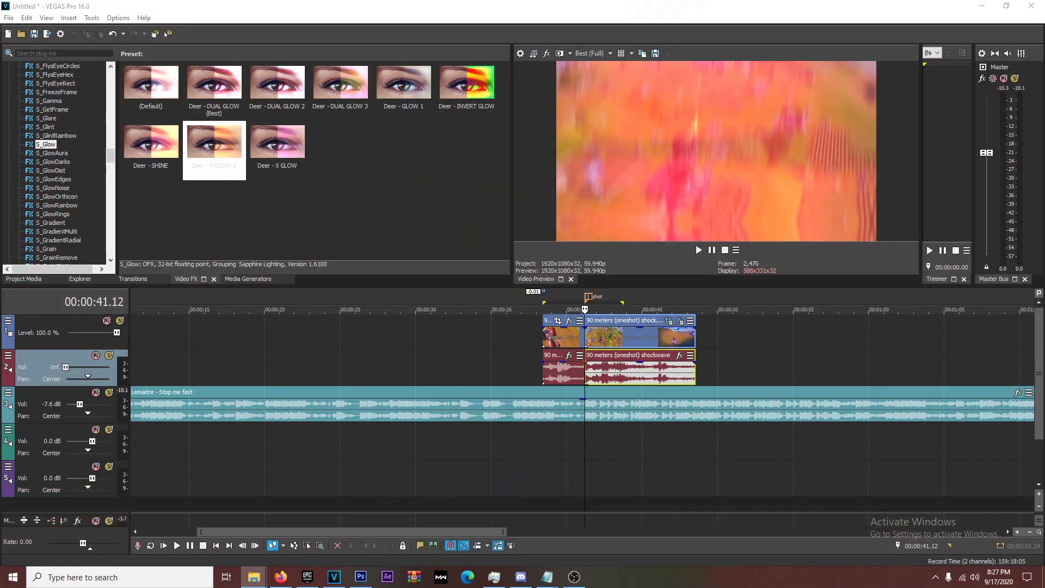
pyautogui.click(254, 577)
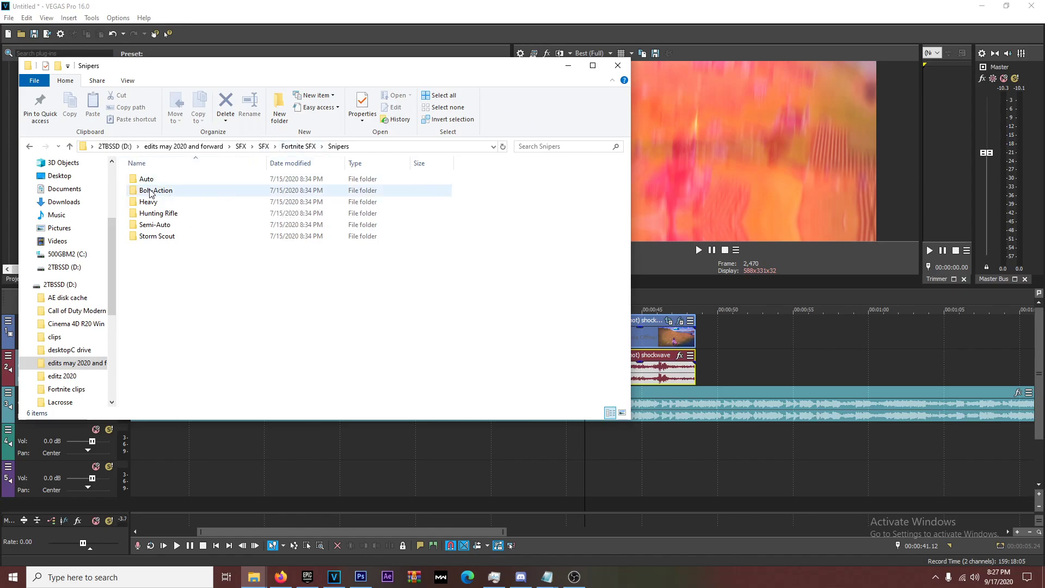
# Preview Bolt Sniper Shot 1 from Bolt-Action (Common) > Shot and drop it onto VEGAS track 4
pyautogui.doubleClick(182, 194)
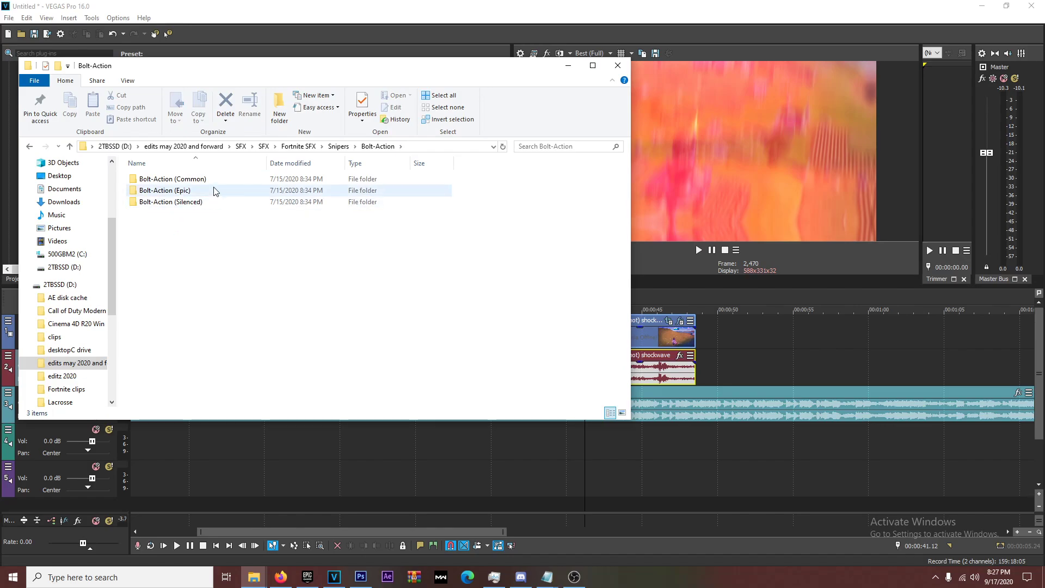
pyautogui.doubleClick(212, 184)
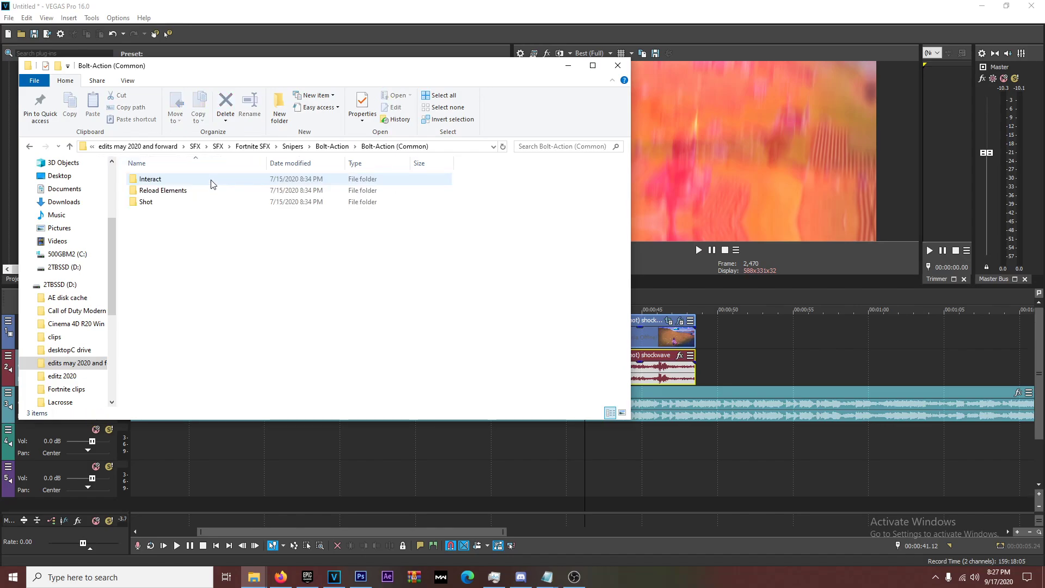
pyautogui.doubleClick(180, 203)
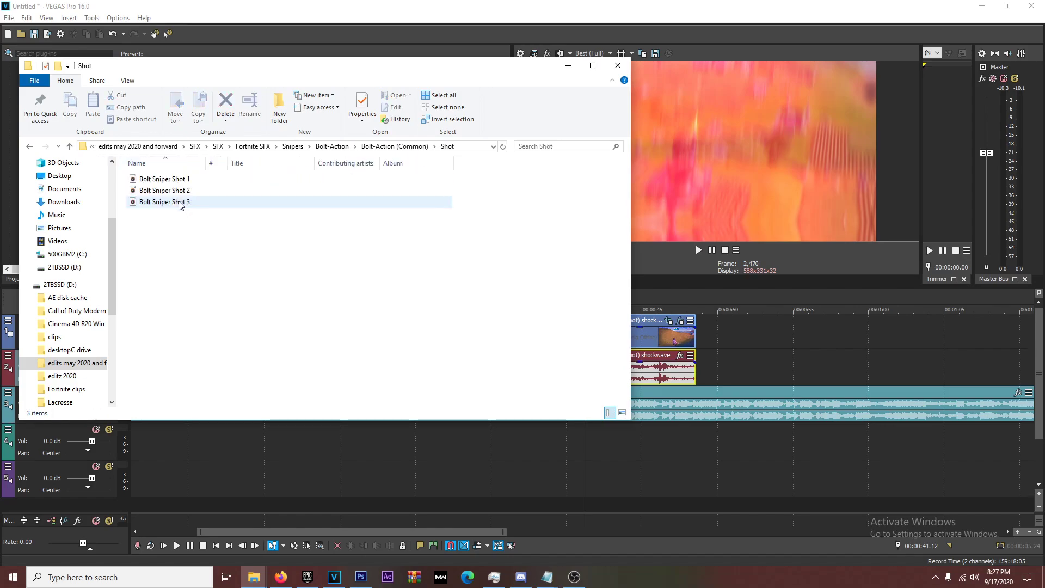
pyautogui.doubleClick(197, 180)
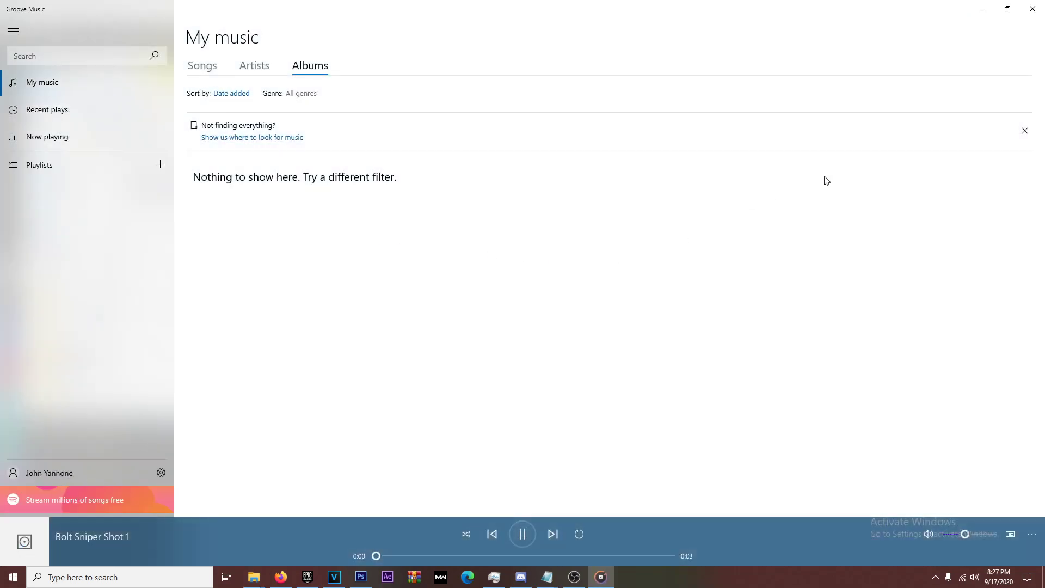
pyautogui.click(1032, 9)
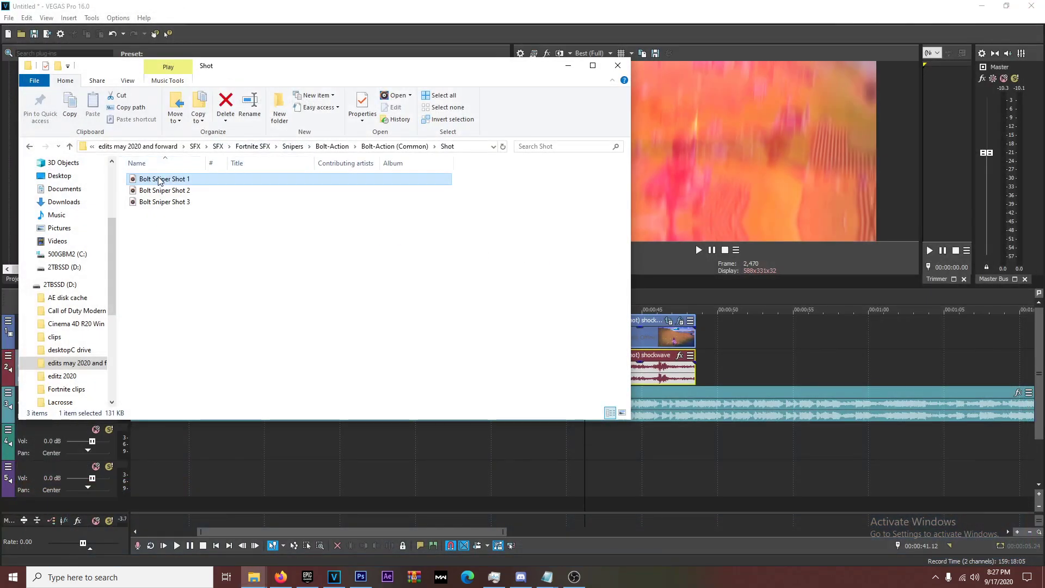
pyautogui.moveTo(159, 181); pyautogui.dragTo(587, 444)
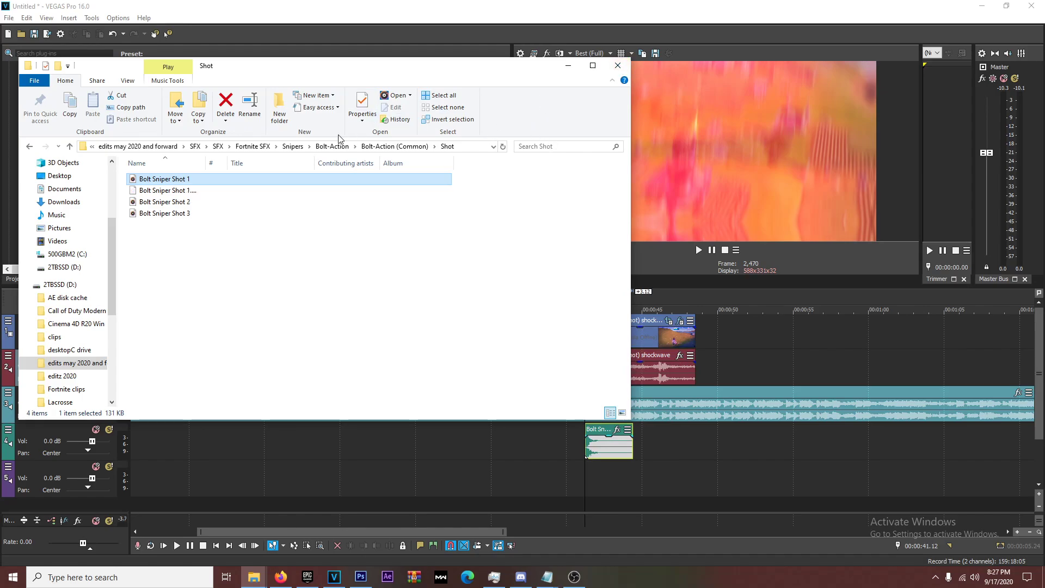
pyautogui.click(255, 147)
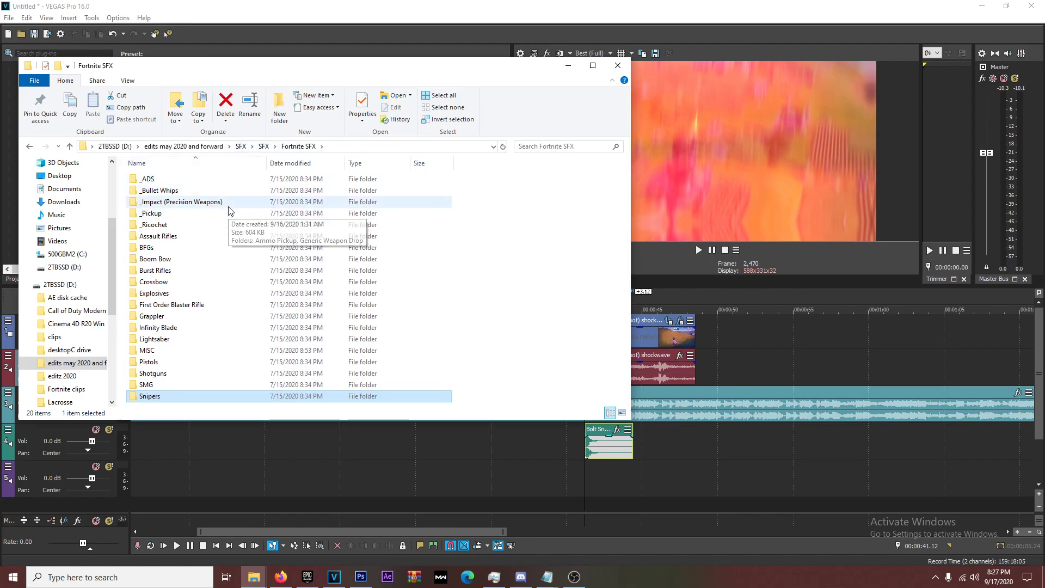
# In SFX > Whoosh SFX, preview the Base_Whoosh and Normal_Whoosh 2 sounds
pyautogui.click(263, 146)
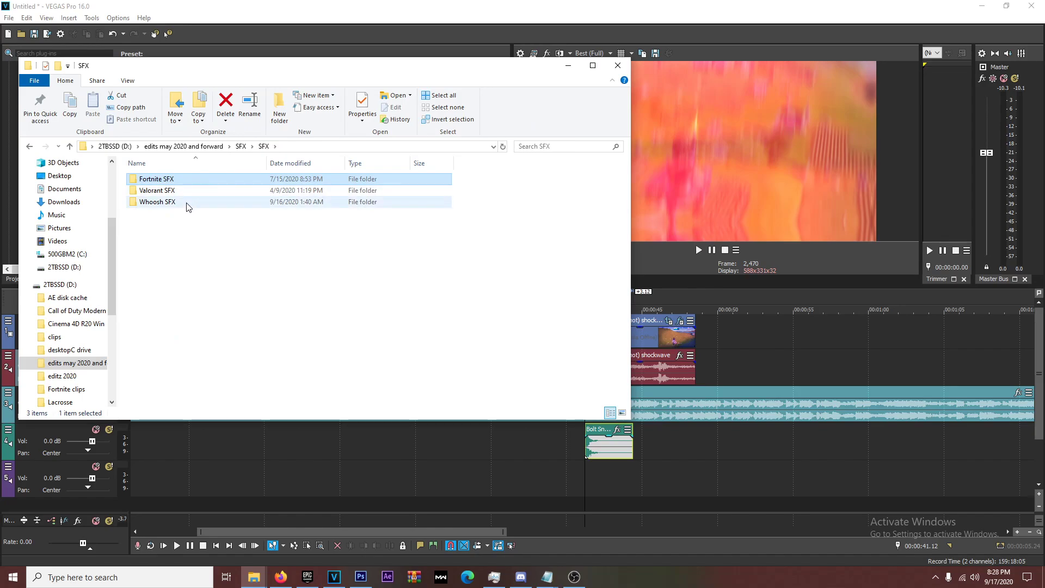
pyautogui.doubleClick(163, 202)
pyautogui.scroll(-1, 418, 299)
pyautogui.scroll(-2, 418, 300)
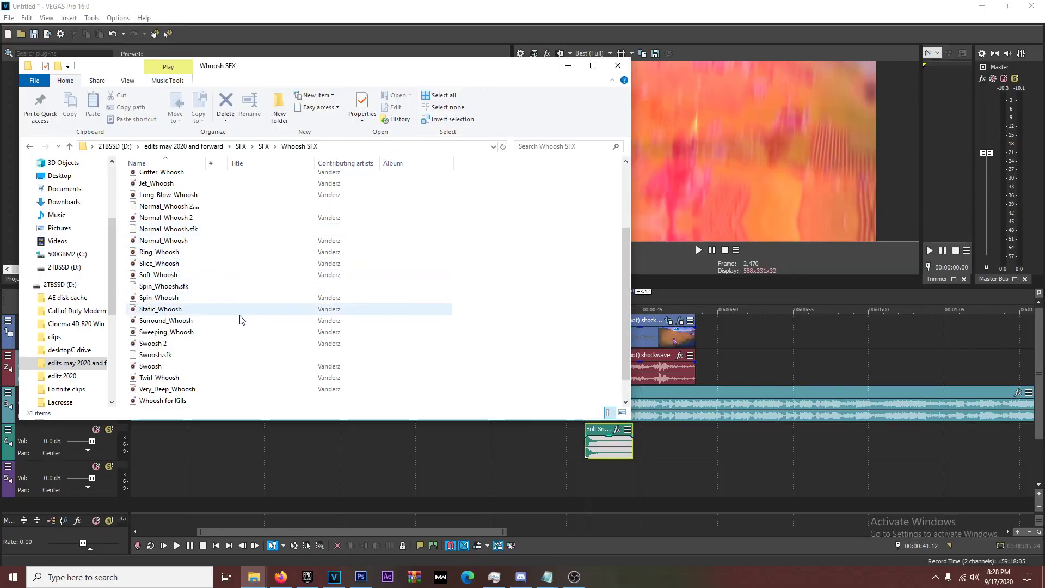
pyautogui.scroll(3, 239, 324)
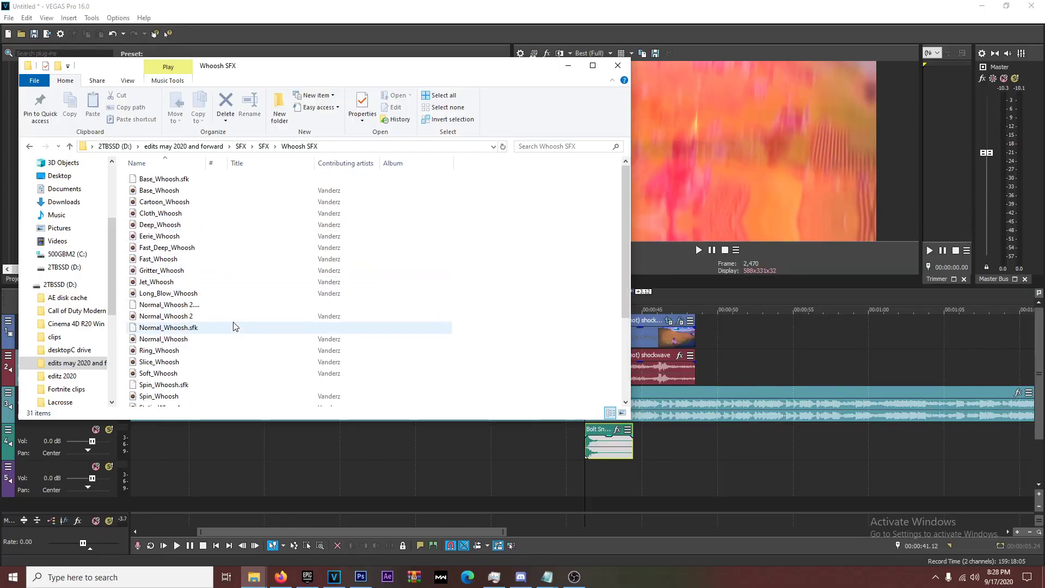
pyautogui.doubleClick(181, 192)
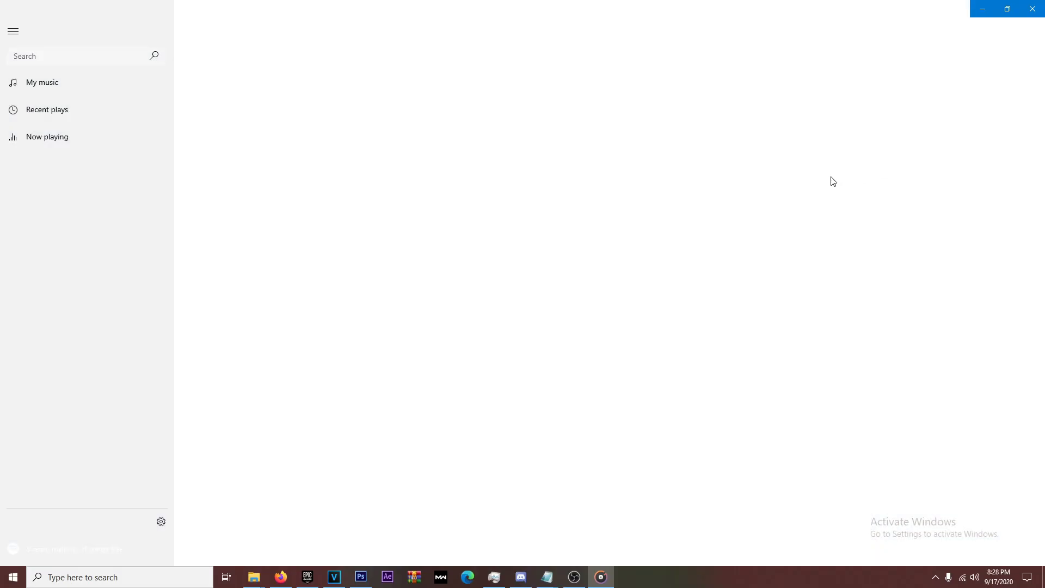
pyautogui.click(1033, 9)
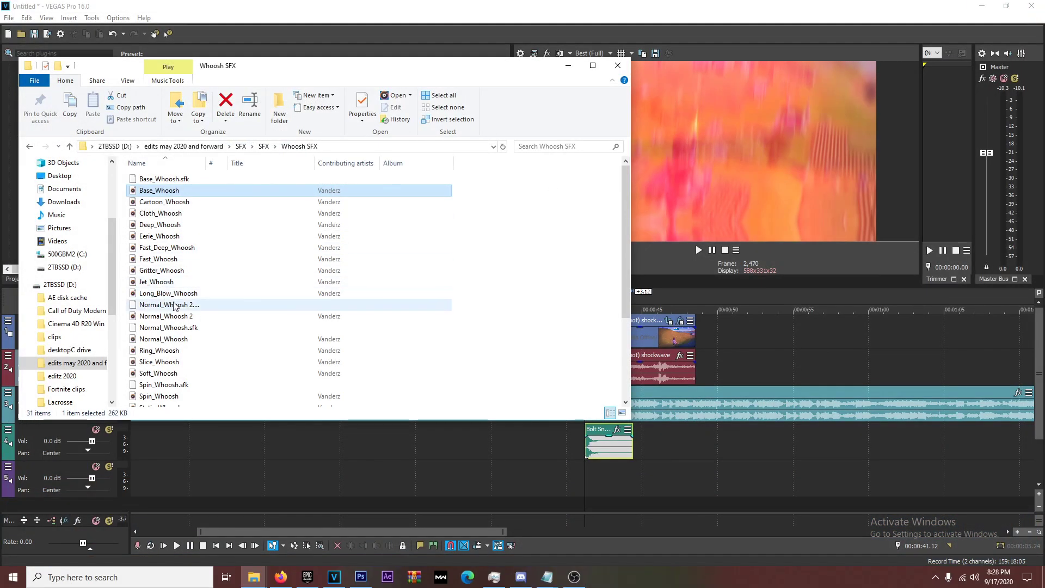
pyautogui.doubleClick(188, 316)
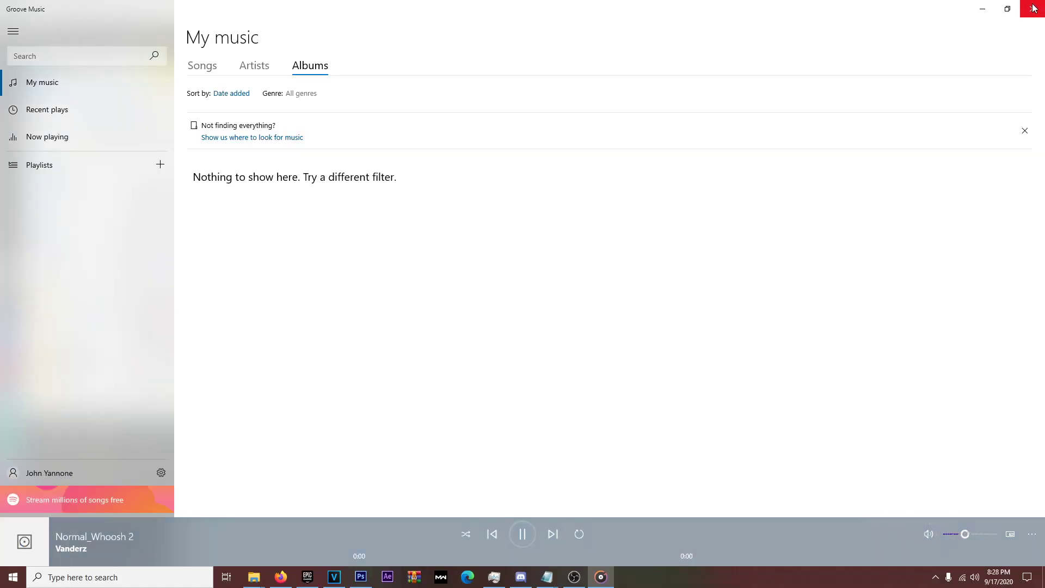
pyautogui.click(1032, 9)
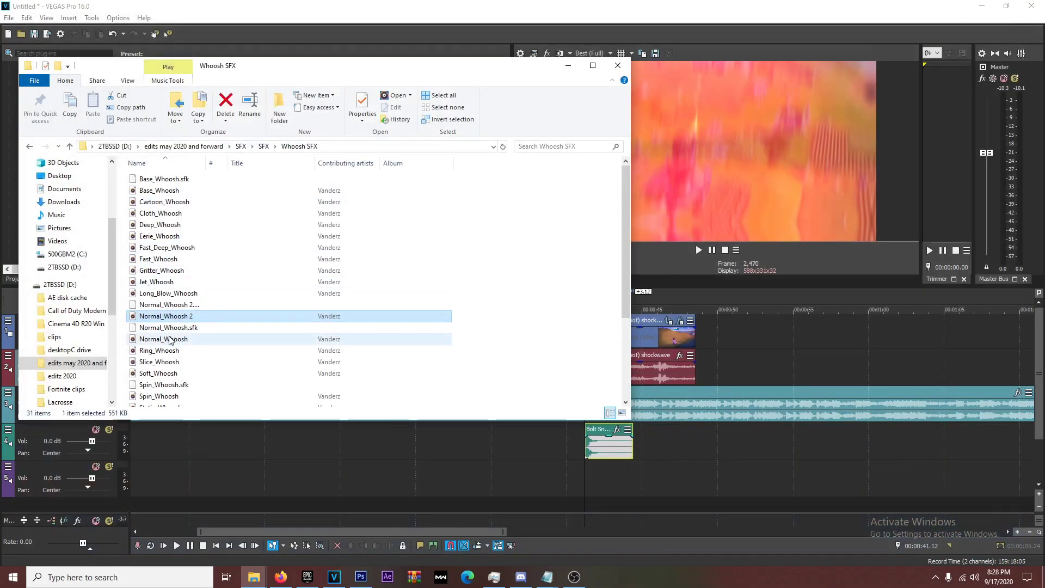
# Preview Very_Deep_Whoosh and Whoosh for Kills, then add Whoosh for Kills to track 5
pyautogui.scroll(-4, 171, 369)
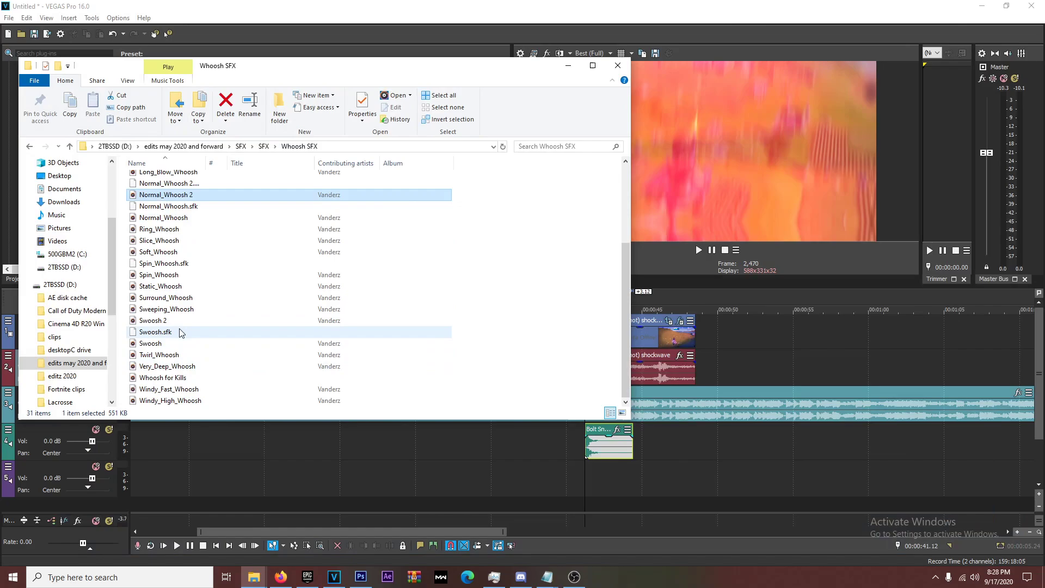
pyautogui.doubleClick(174, 366)
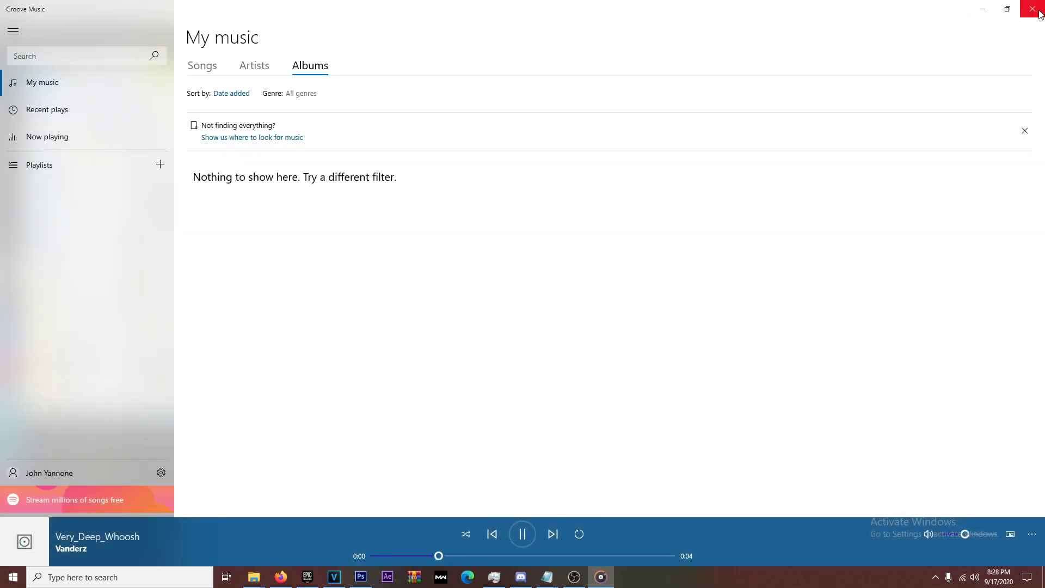
pyautogui.click(1040, 13)
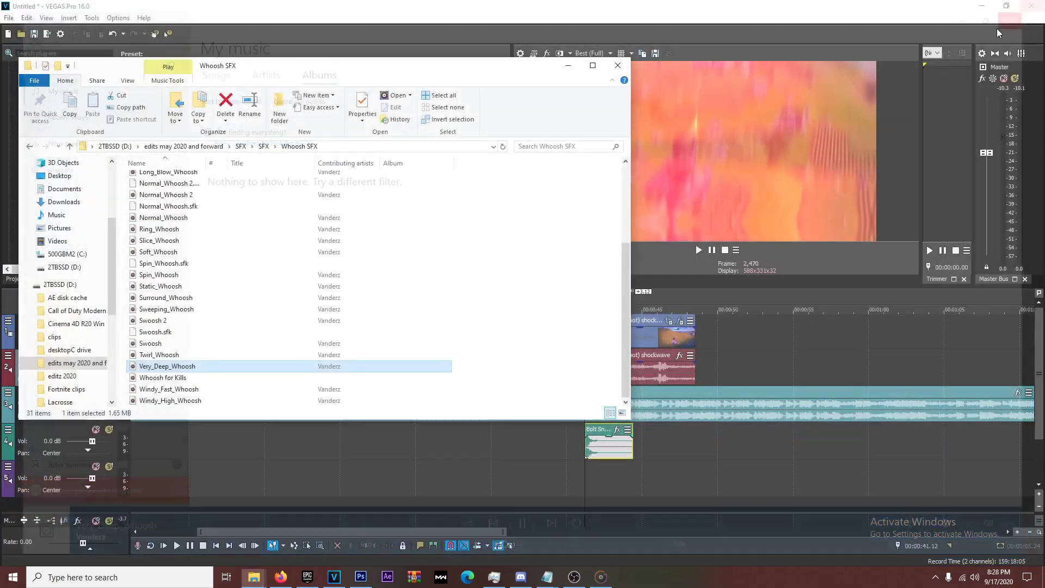
pyautogui.doubleClick(215, 379)
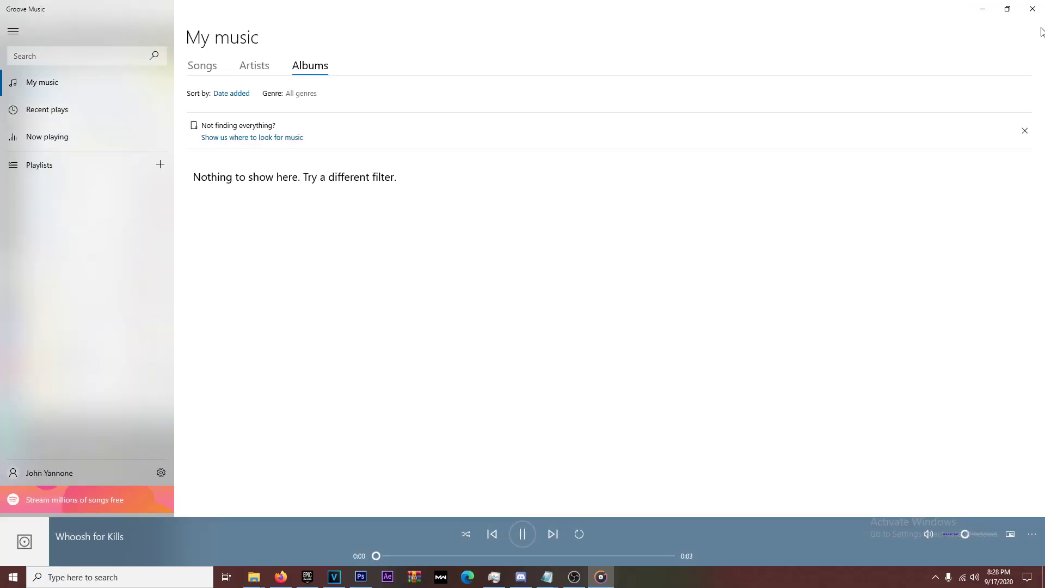
pyautogui.click(1040, 13)
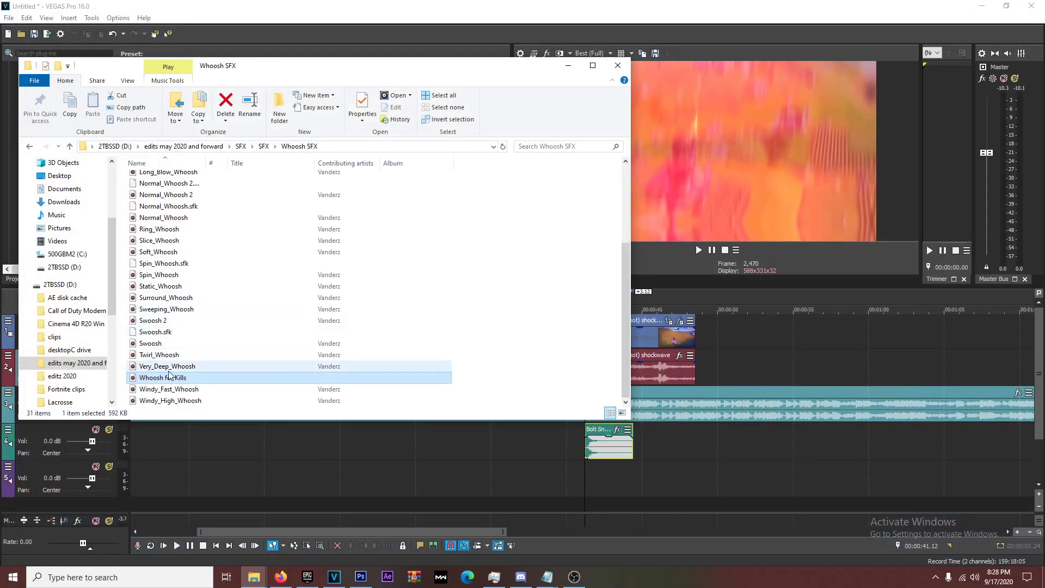
pyautogui.moveTo(223, 379); pyautogui.dragTo(571, 477)
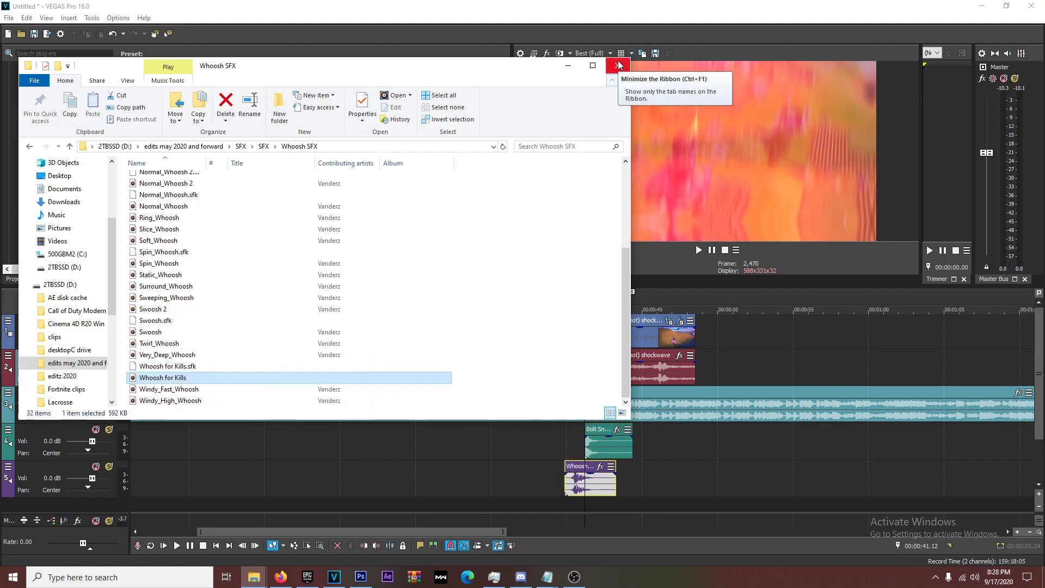
pyautogui.click(568, 69)
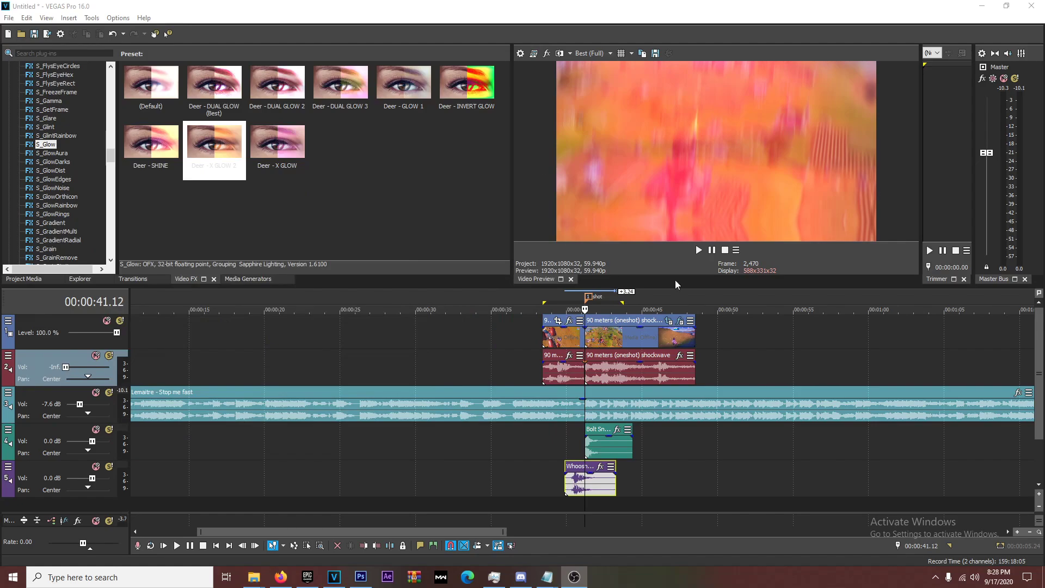
# Scrub the timeline to find the shot frame at 41.12
pyautogui.click(587, 451)
pyautogui.scroll(5, 587, 430)
pyautogui.click(433, 344)
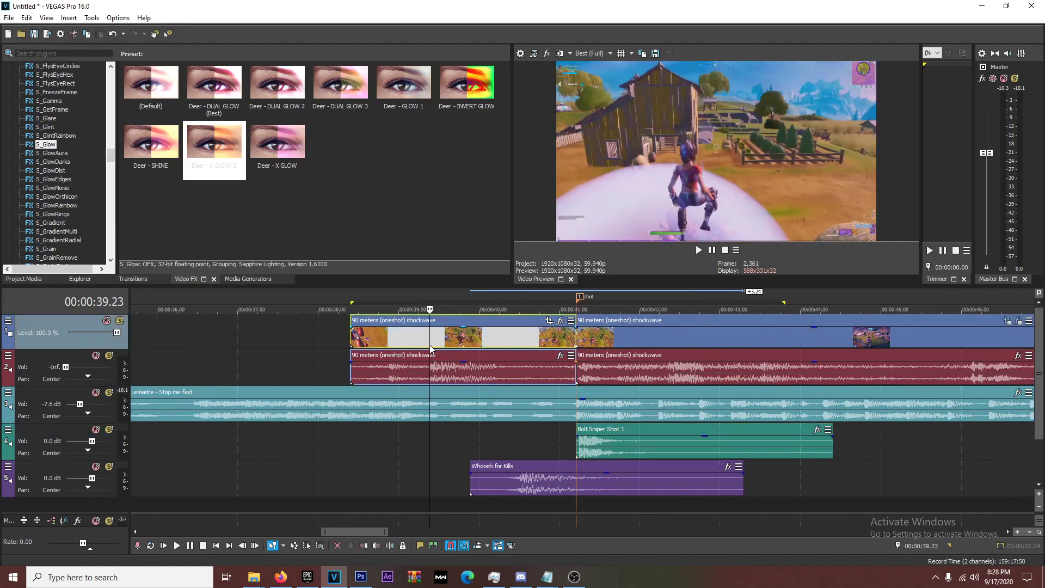
pyautogui.click(417, 342)
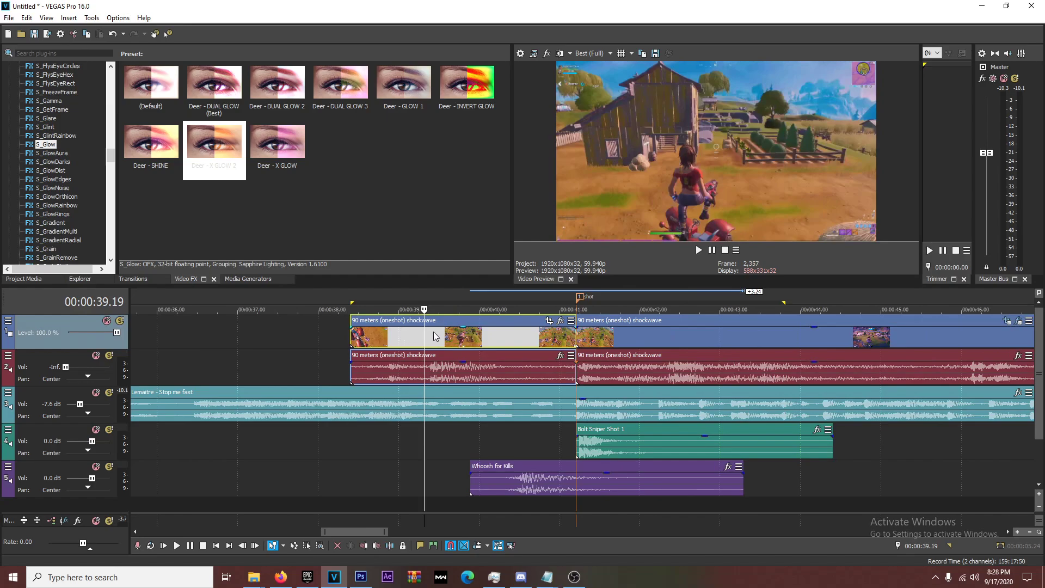
pyautogui.press('space')
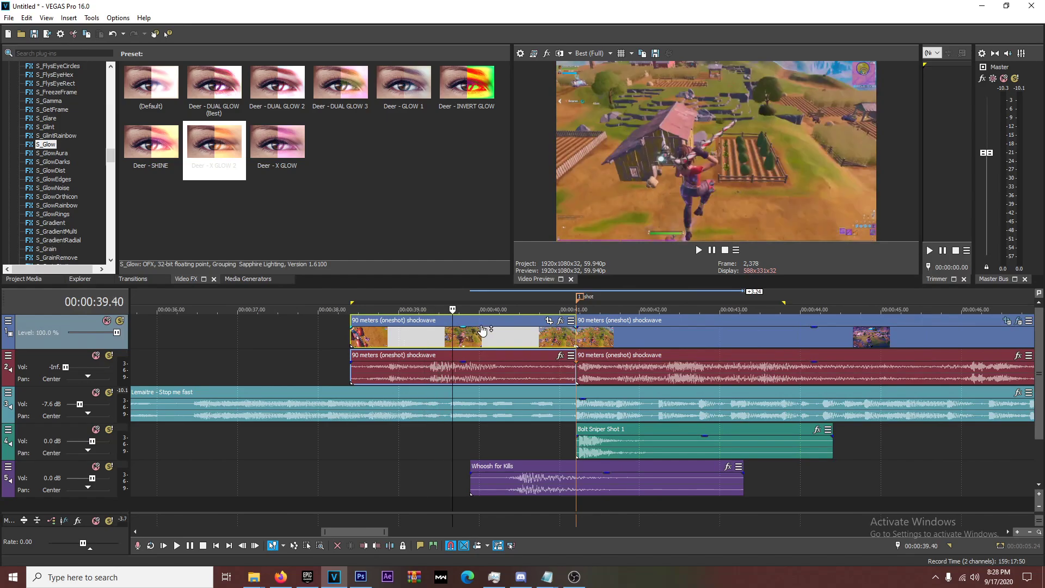
pyautogui.click(564, 335)
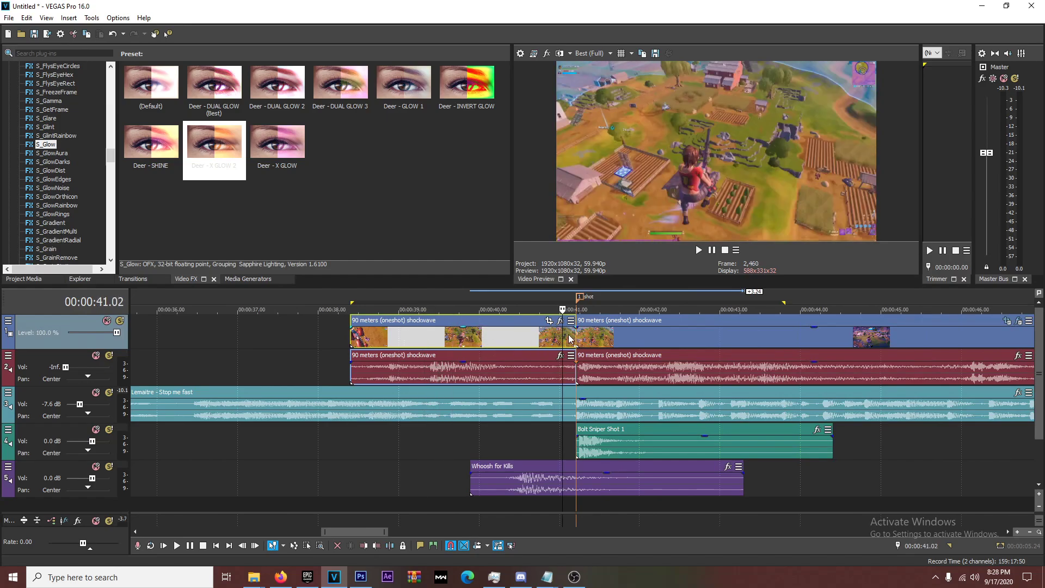
pyautogui.click(541, 343)
pyautogui.click(554, 341)
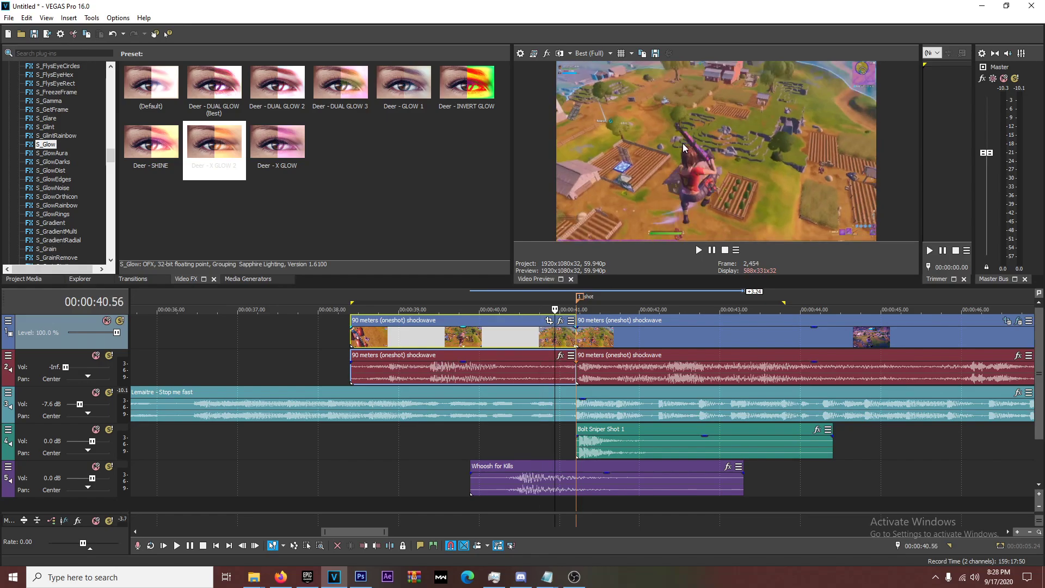
pyautogui.click(562, 336)
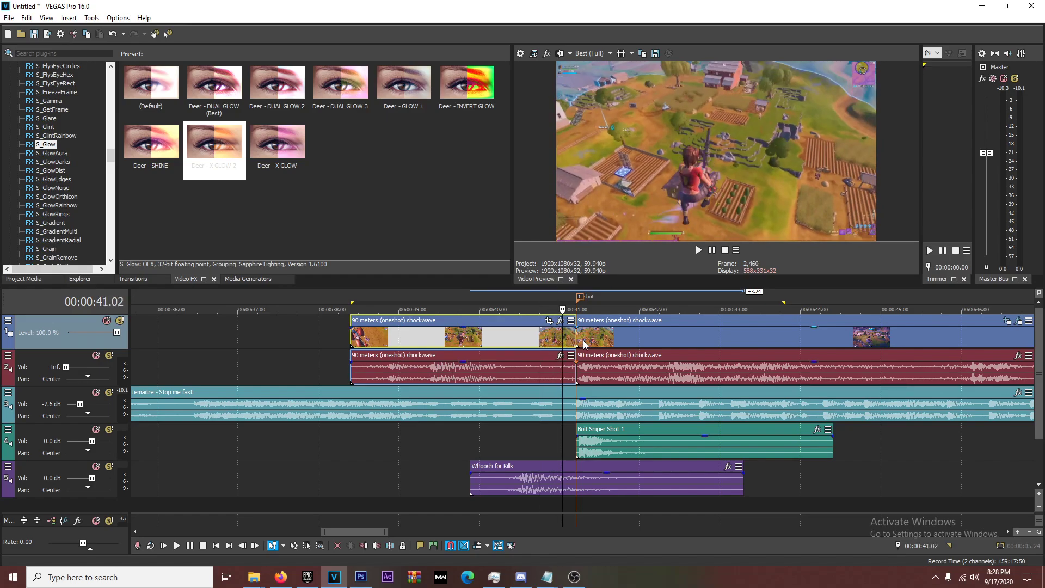
pyautogui.click(581, 343)
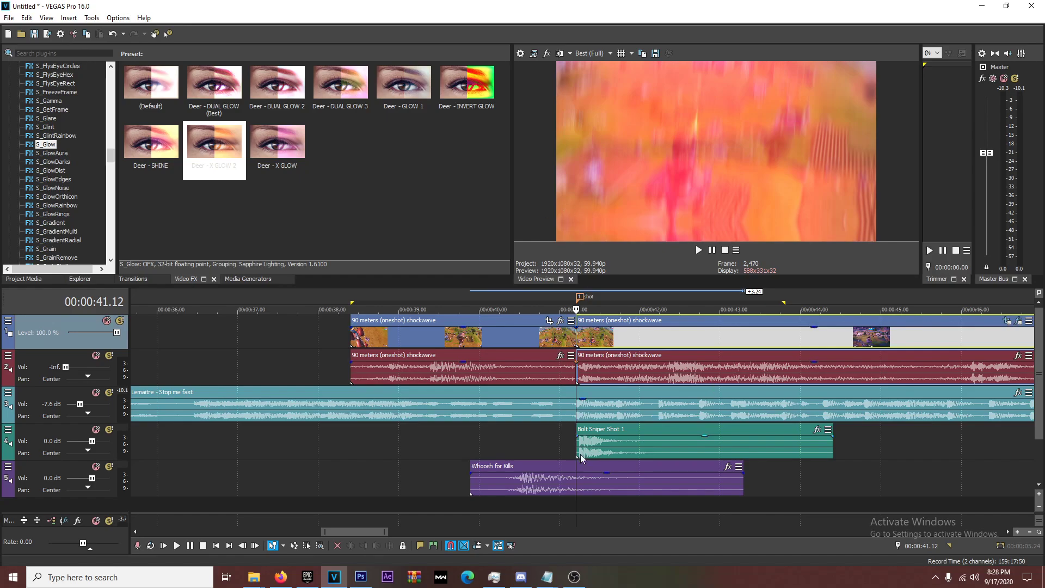
# Move Bolt Sniper Shot 1 to start at 41.12 and trim its end shorter
pyautogui.scroll(6, 583, 444)
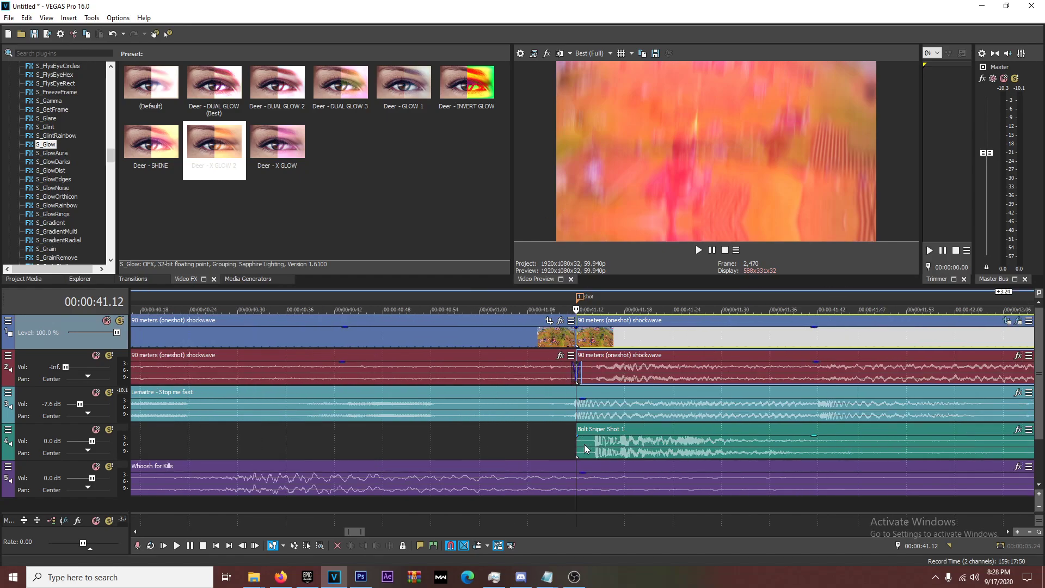
pyautogui.moveTo(629, 452); pyautogui.dragTo(576, 448)
pyautogui.scroll(-5, 848, 449)
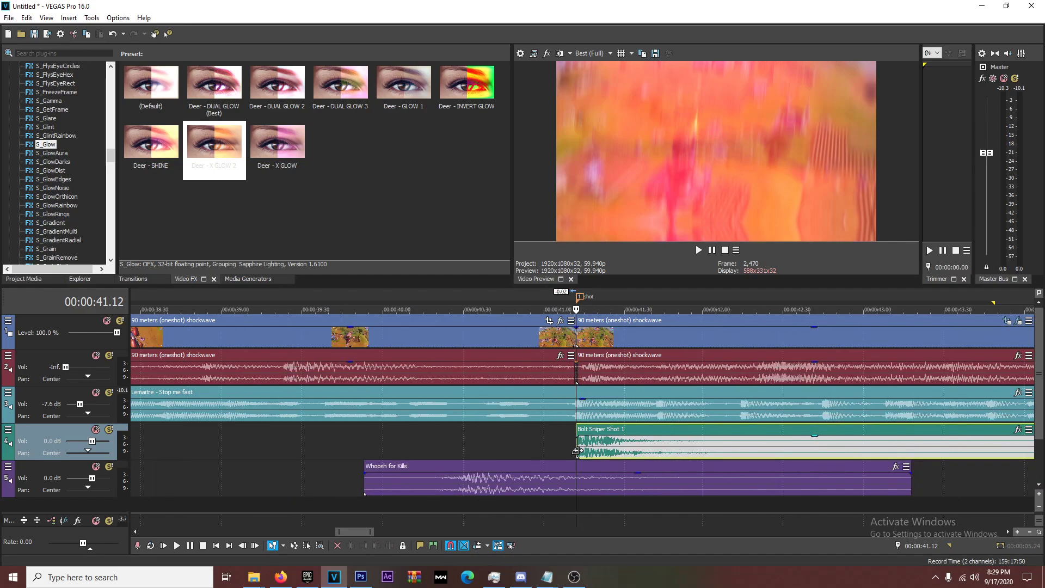
pyautogui.moveTo(830, 448); pyautogui.dragTo(652, 448)
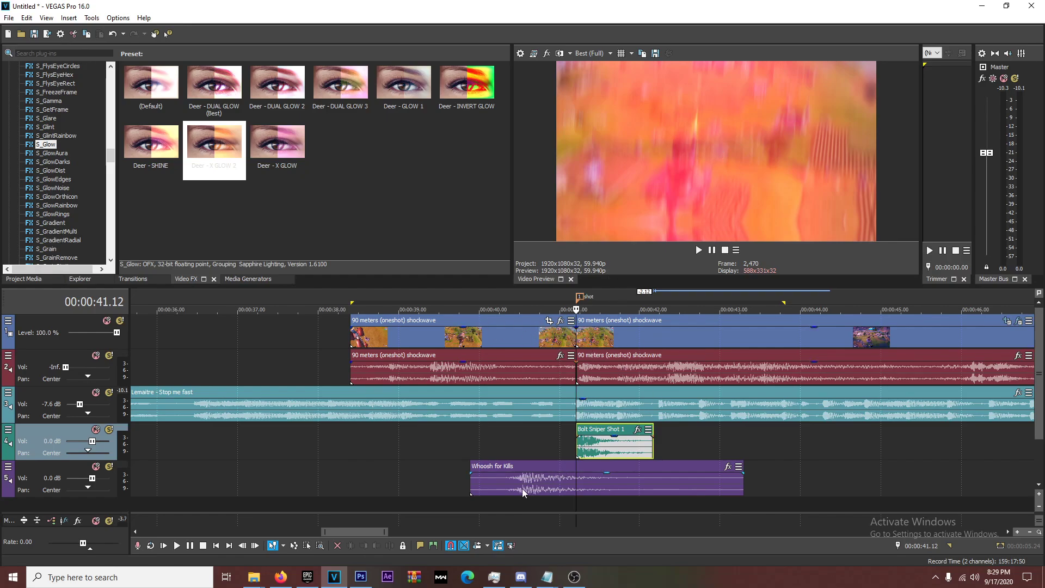
# Shift Whoosh for Kills slightly later on track 5 and trim both its start and end
pyautogui.moveTo(522, 488); pyautogui.dragTo(569, 494)
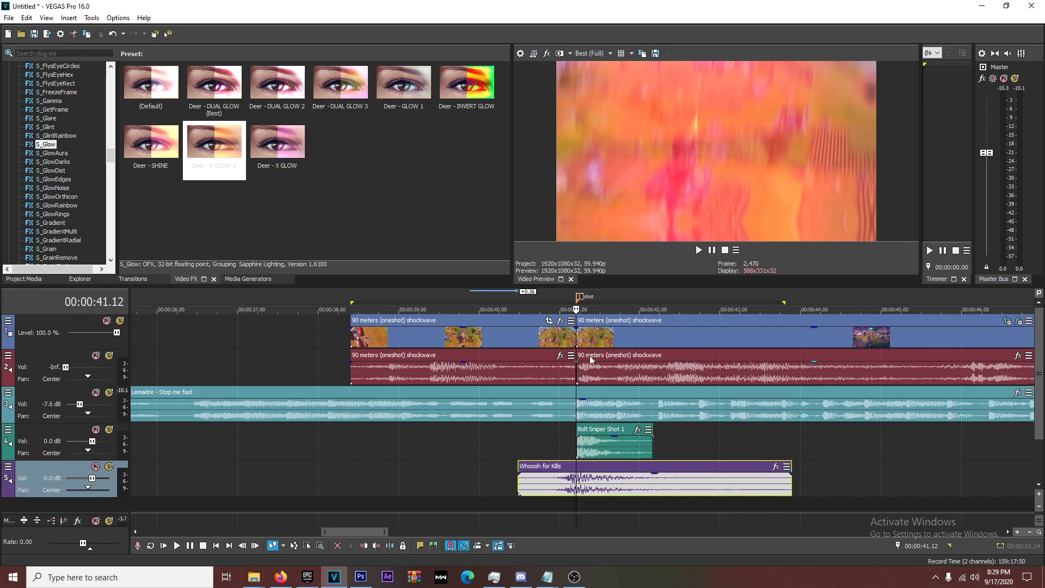
pyautogui.scroll(10, 542, 482)
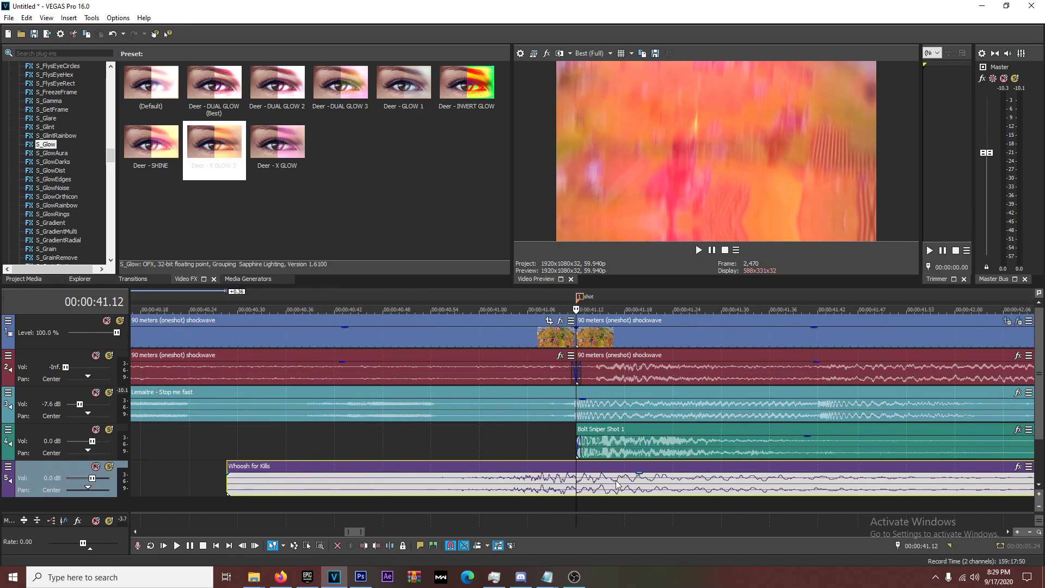
pyautogui.scroll(-10, 558, 472)
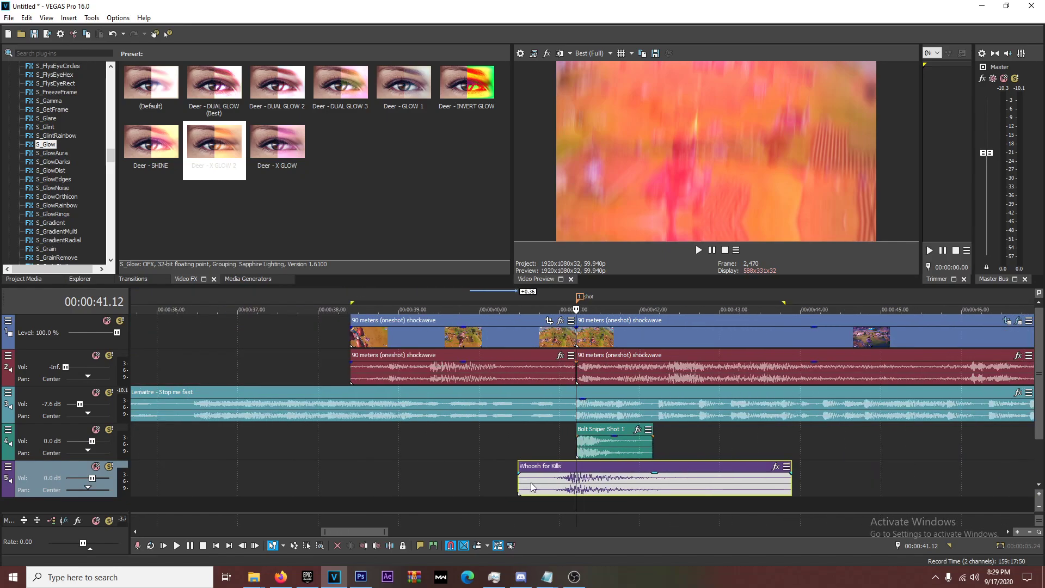
pyautogui.moveTo(518, 489); pyautogui.dragTo(551, 491)
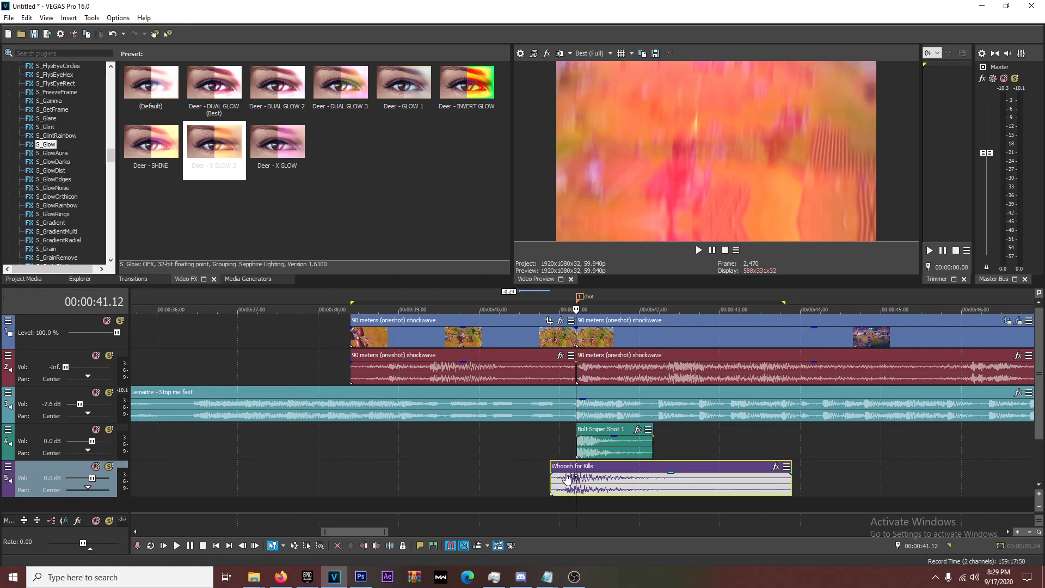
pyautogui.moveTo(791, 487); pyautogui.dragTo(689, 498)
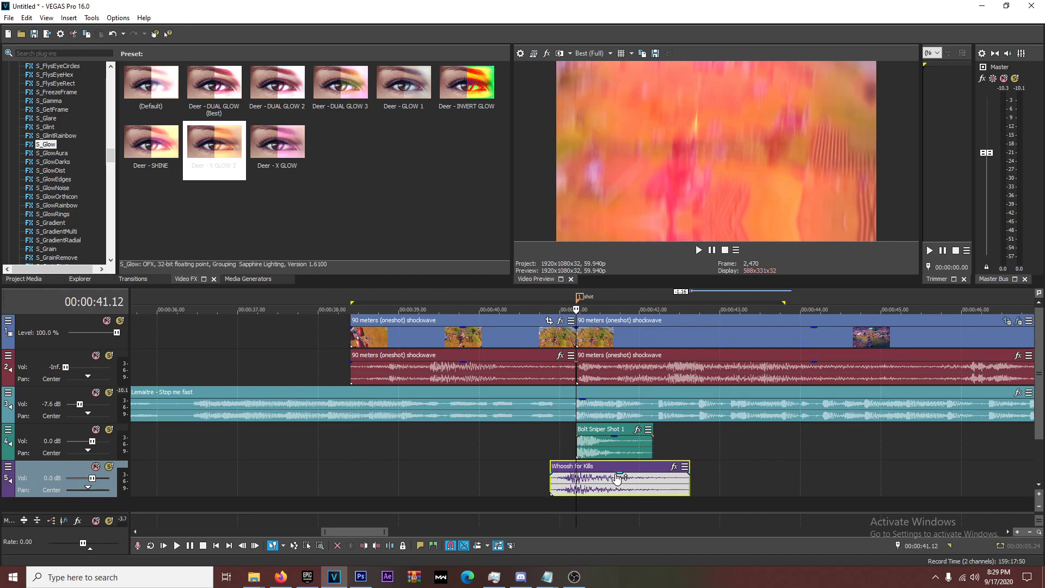
# Add fade-outs across the Whoosh for Kills and Bolt Sniper Shot 1 clips
pyautogui.moveTo(690, 472); pyautogui.dragTo(552, 471)
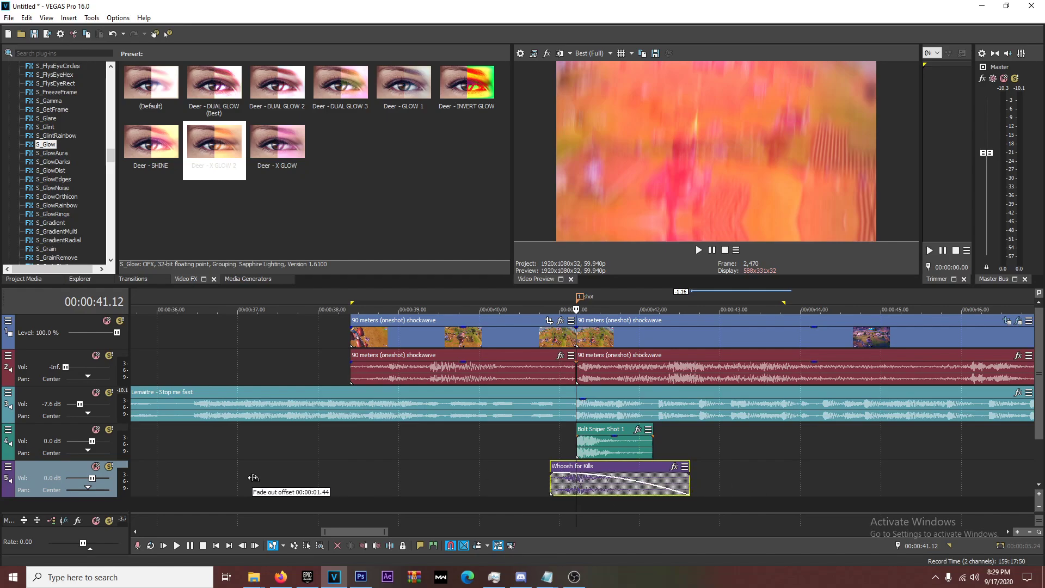
pyautogui.moveTo(653, 431); pyautogui.dragTo(577, 432)
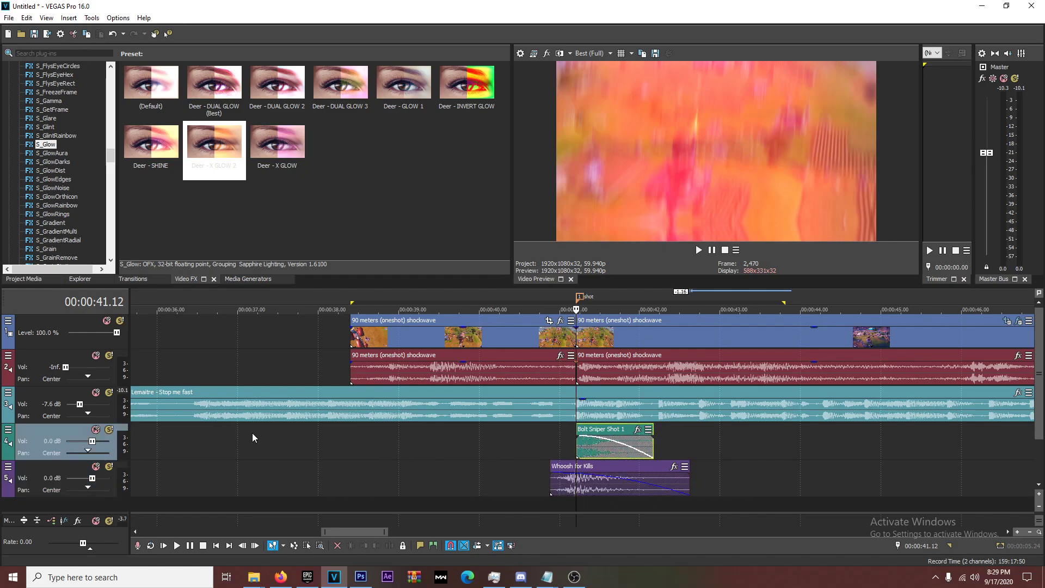
pyautogui.scroll(-4, 498, 466)
pyautogui.scroll(4, 515, 471)
# Lower the gain on Bolt Sniper Shot 1 and Whoosh for Kills, then play back the shot
pyautogui.moveTo(588, 441); pyautogui.dragTo(589, 448)
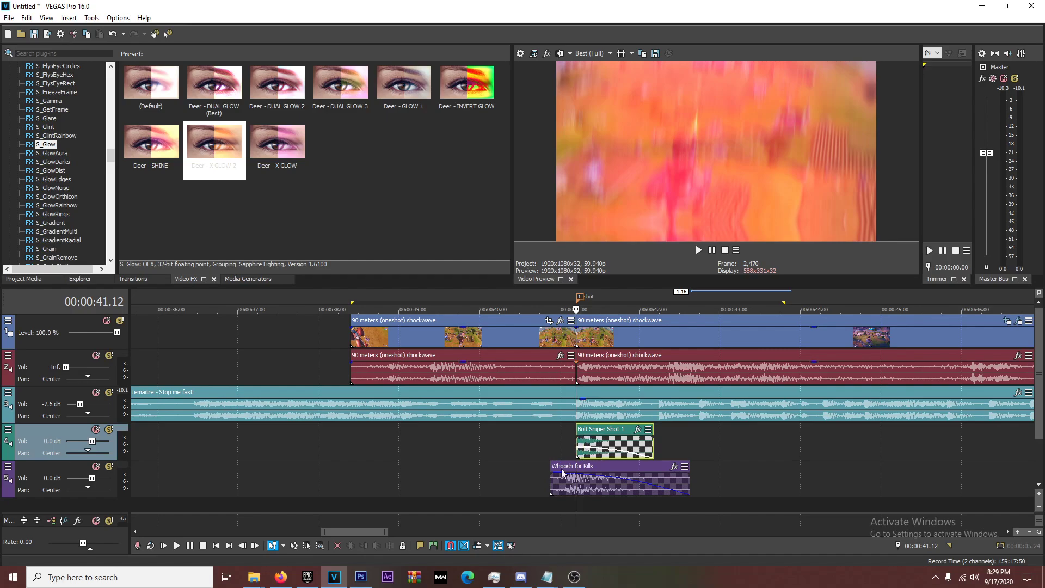
pyautogui.click(565, 479)
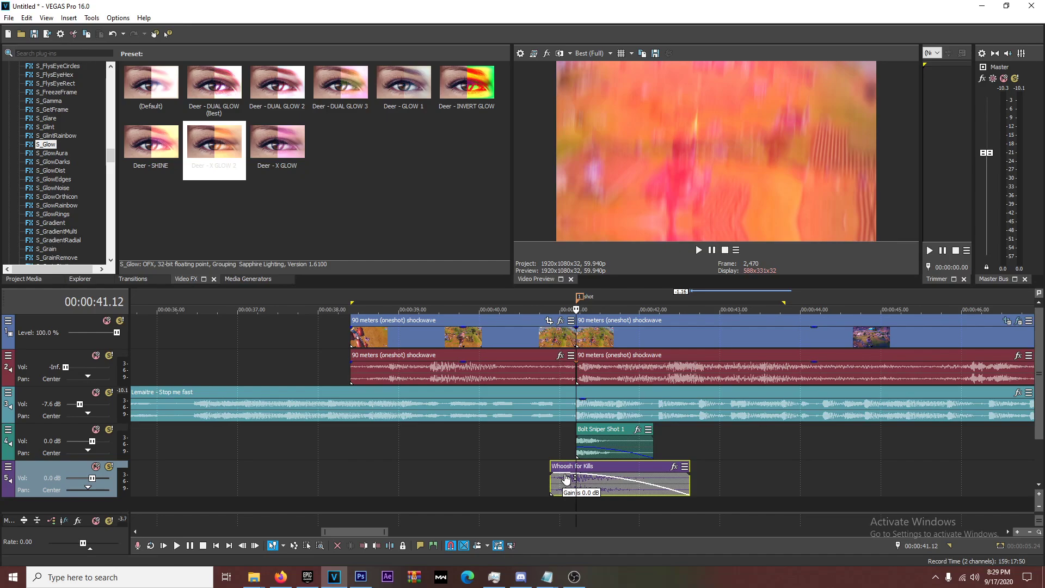
pyautogui.moveTo(566, 479); pyautogui.dragTo(566, 490)
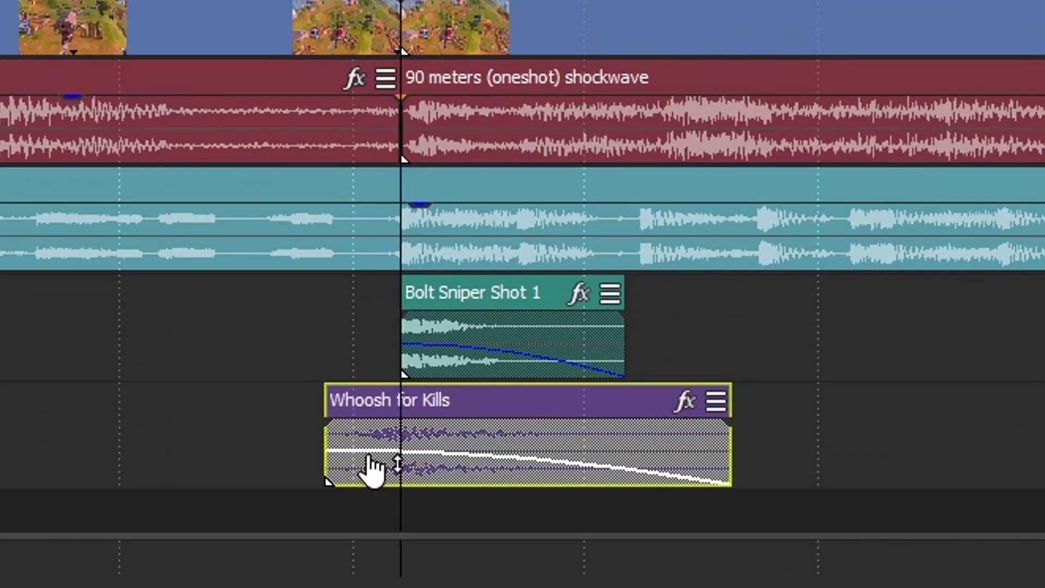
pyautogui.scroll(-5, 489, 337)
pyautogui.press('space')
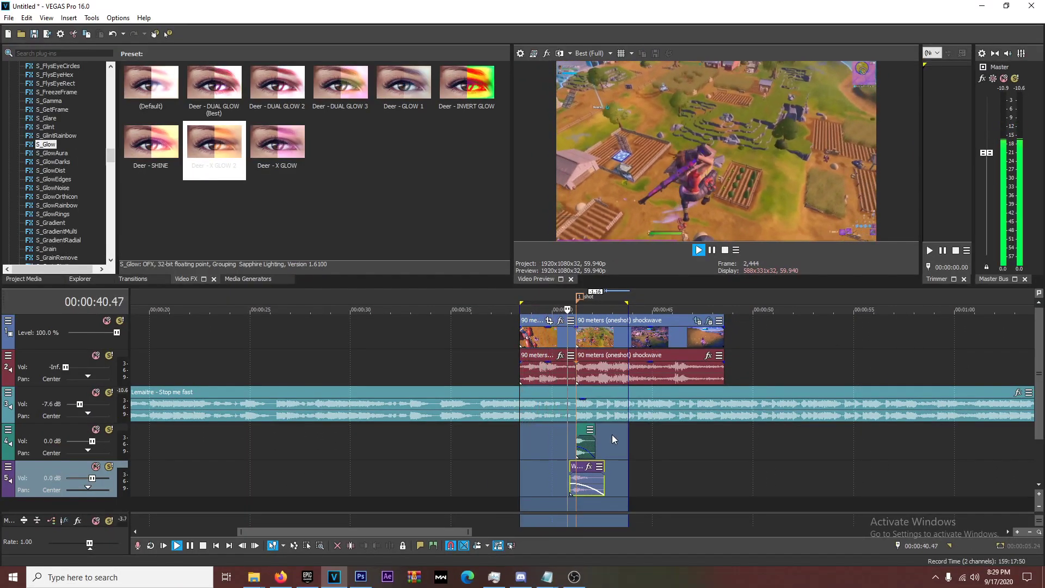
pyautogui.press('space')
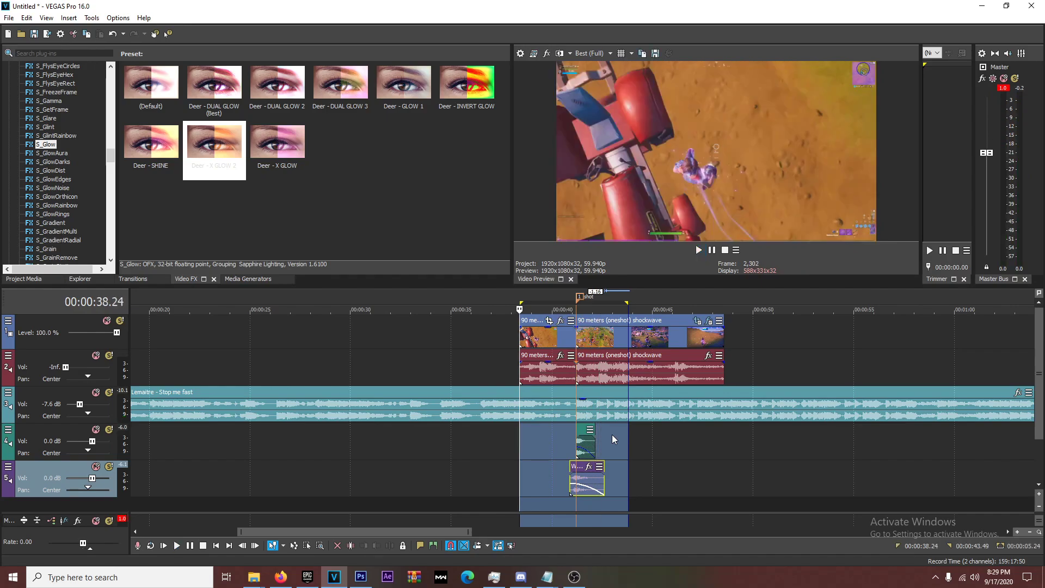
pyautogui.click(581, 453)
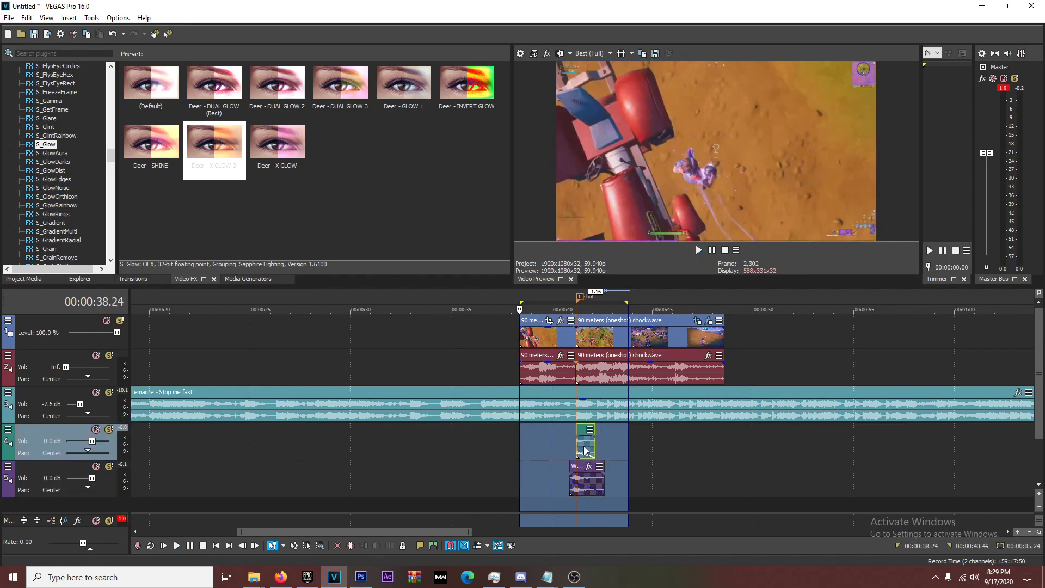
pyautogui.click(612, 367)
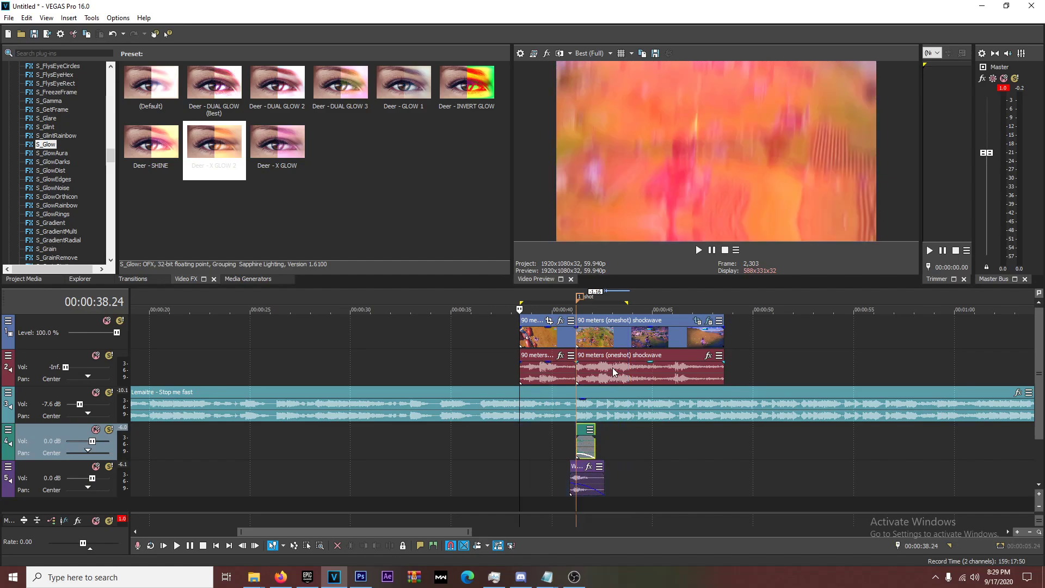
pyautogui.press('space')
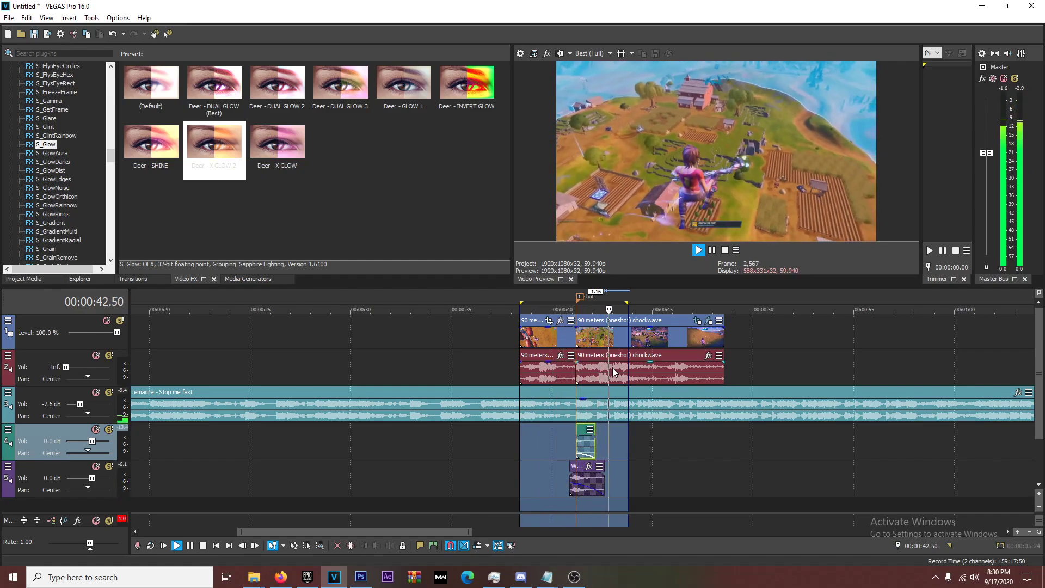
pyautogui.click(575, 442)
pyautogui.scroll(5, 575, 442)
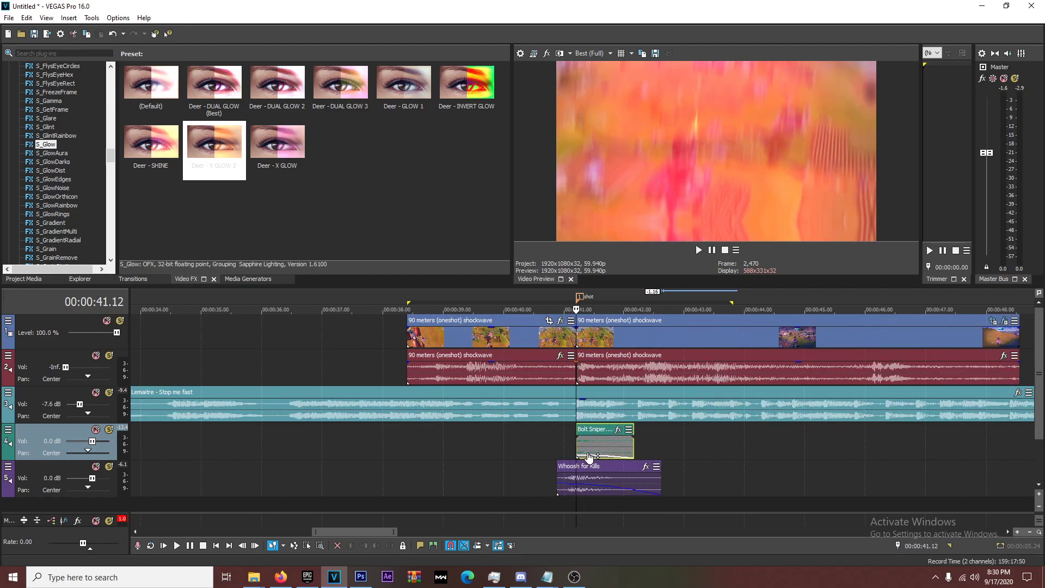
pyautogui.scroll(-4, 584, 460)
pyautogui.scroll(5, 579, 485)
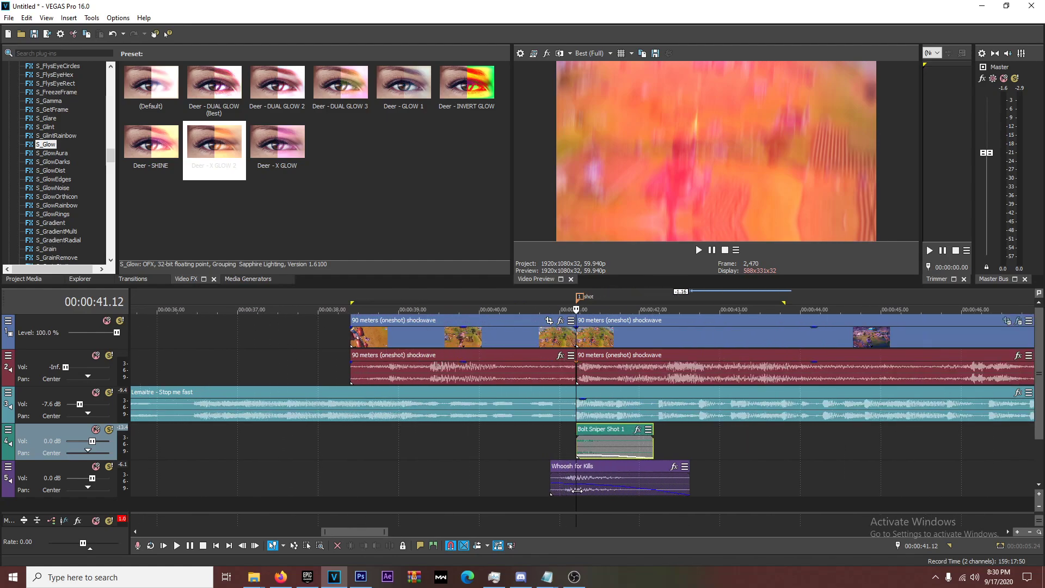
pyautogui.click(579, 488)
pyautogui.scroll(-4, 463, 440)
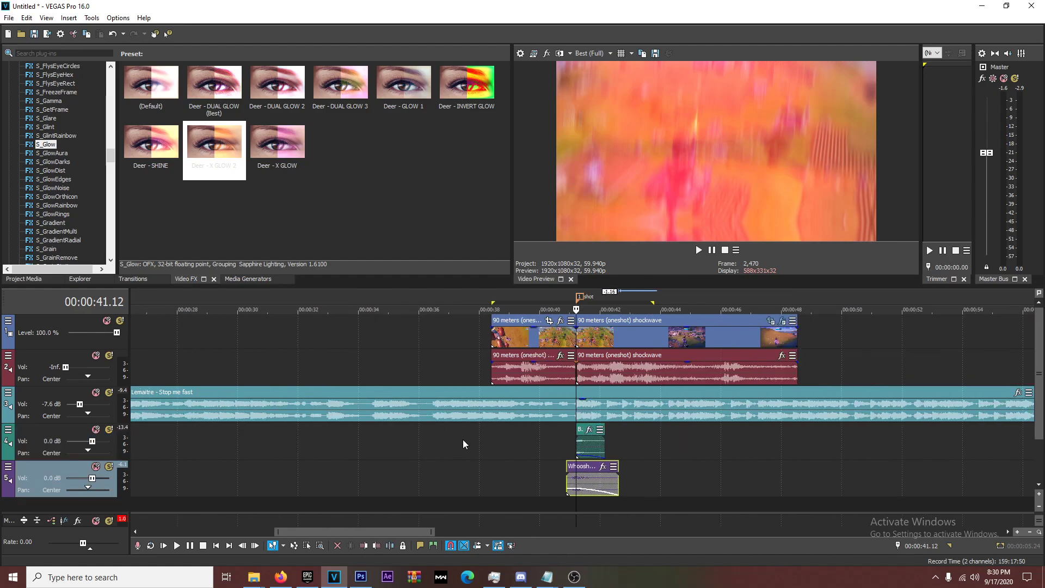
pyautogui.press('space')
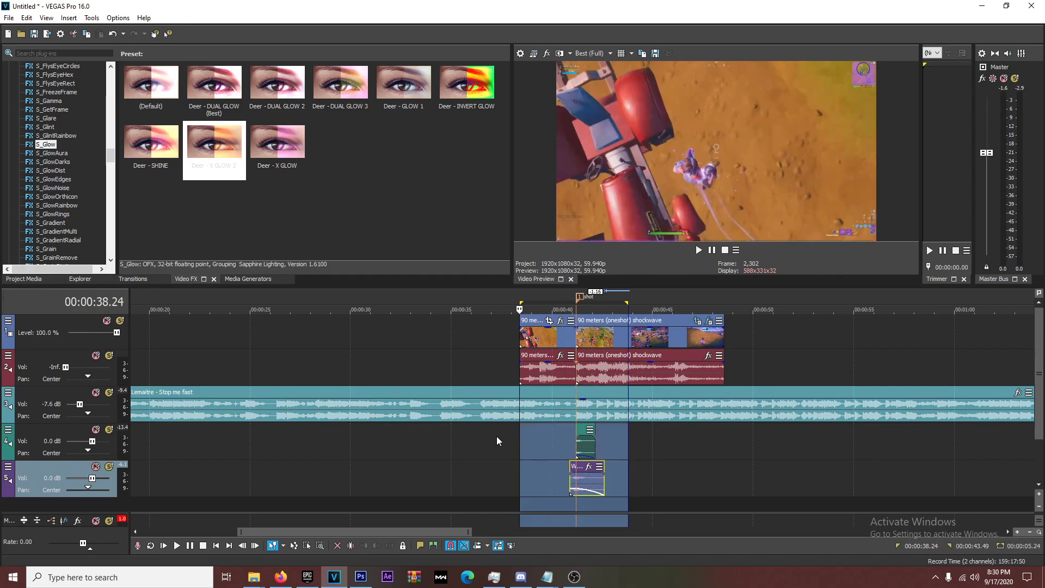
pyautogui.press('space')
pyautogui.press('space')
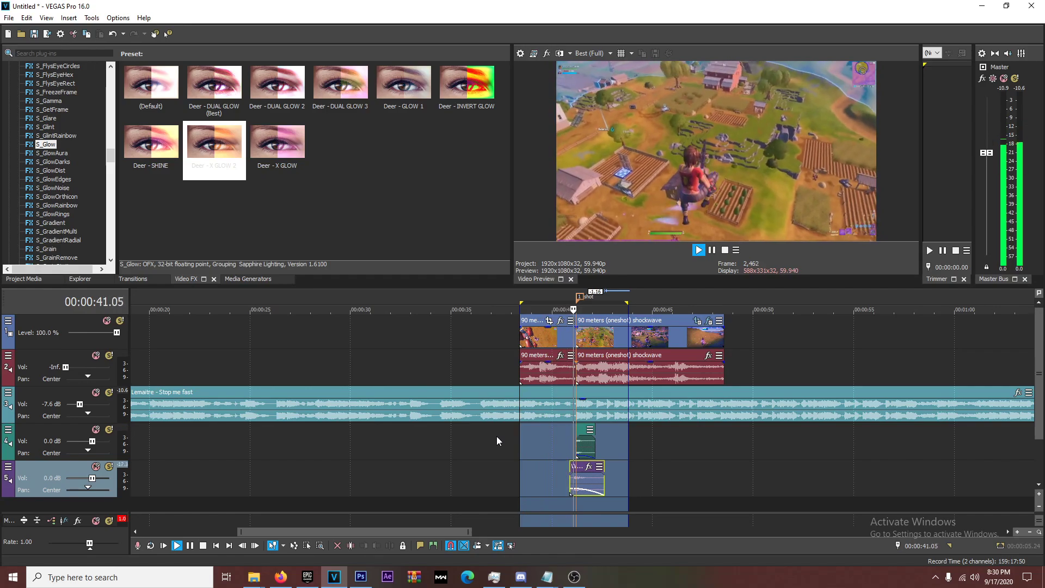
pyautogui.press('space')
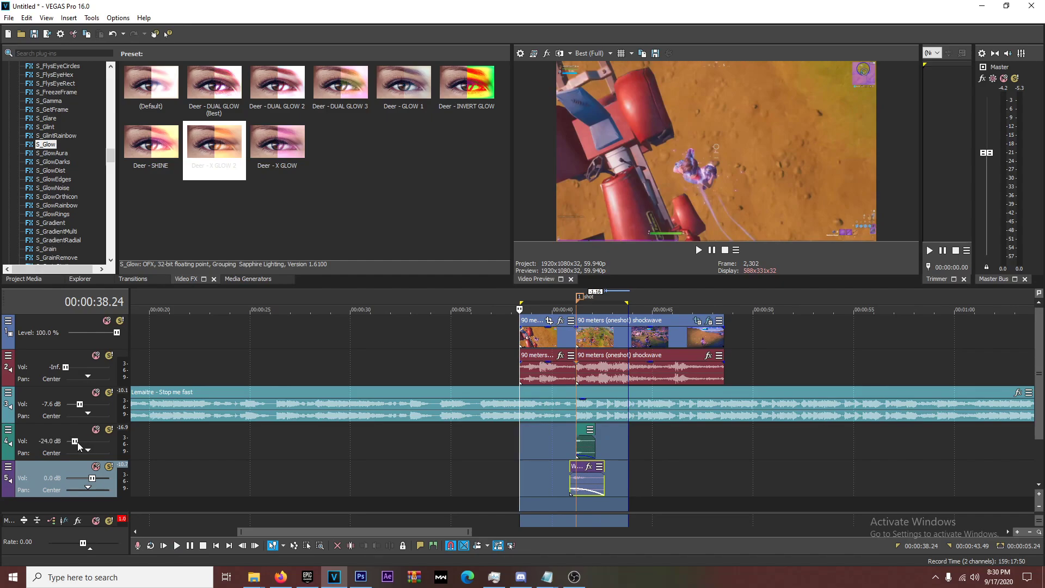
# Adjust track 4's volume from -14.4 dB to -12.1 dB, previewing between changes
pyautogui.moveTo(80, 439); pyautogui.dragTo(83, 443)
pyautogui.press('space')
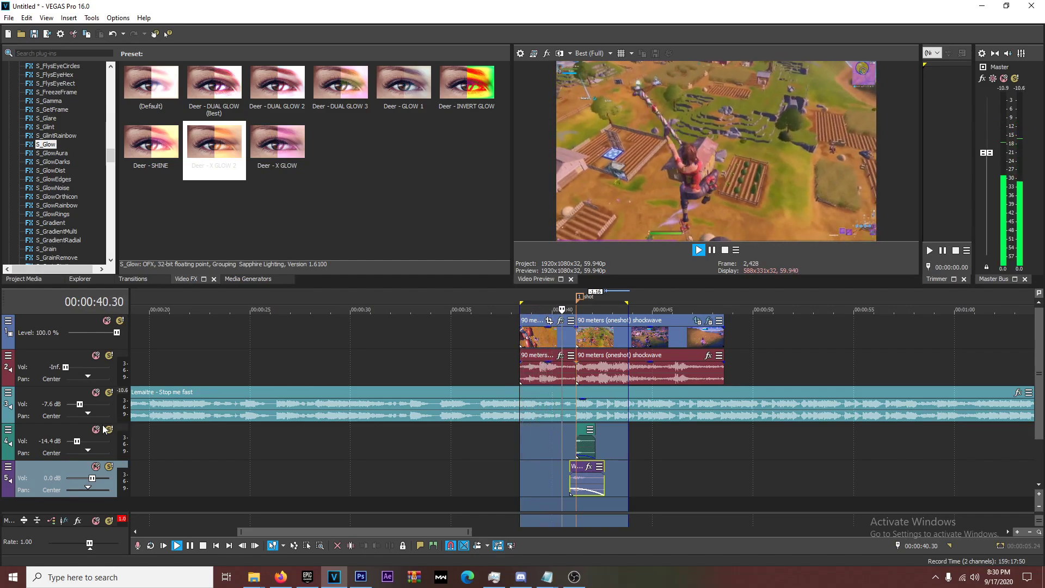
pyautogui.press('space')
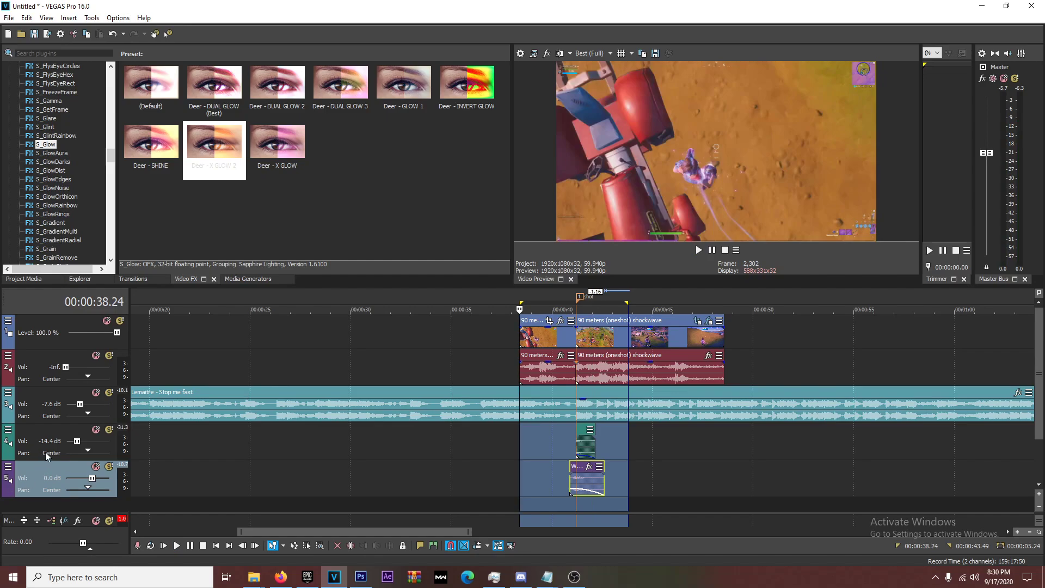
pyautogui.moveTo(76, 440); pyautogui.dragTo(81, 441)
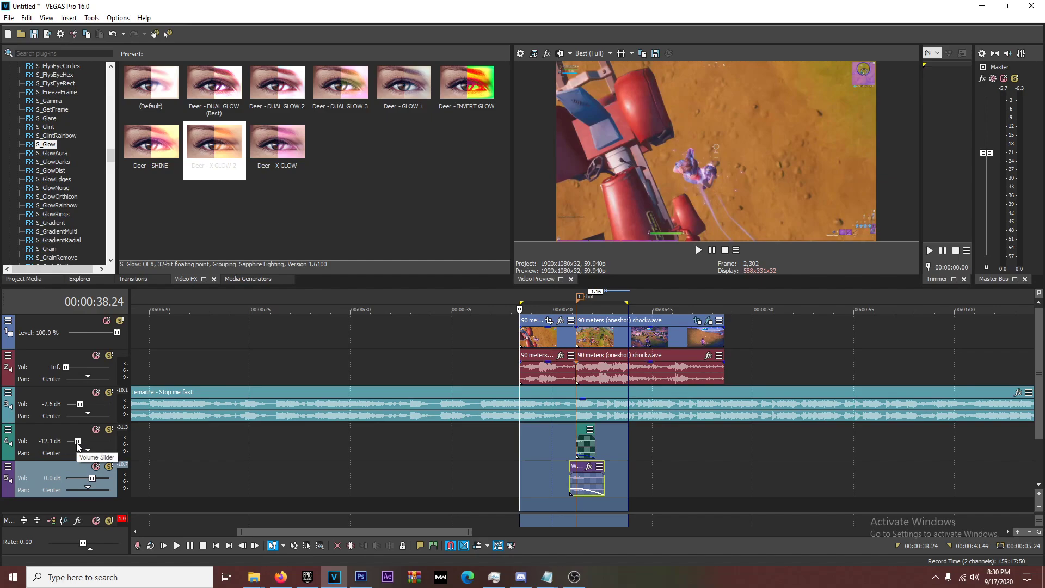
pyautogui.press('space')
pyautogui.press('space')
pyautogui.press('space')
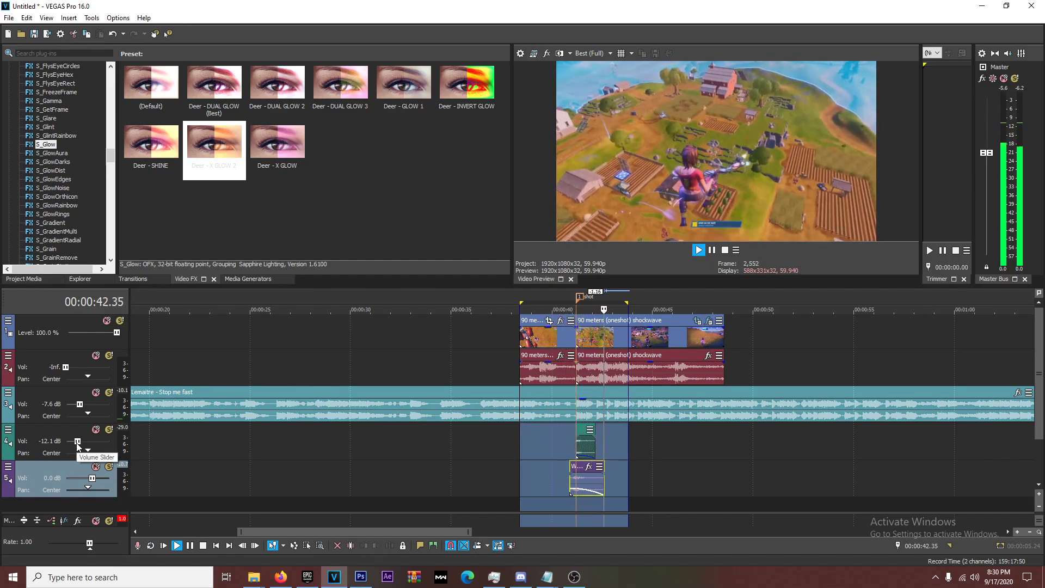
# Stop playback and open Event FX on the 90 meters (oneshot) shockwave clip
pyautogui.press('space')
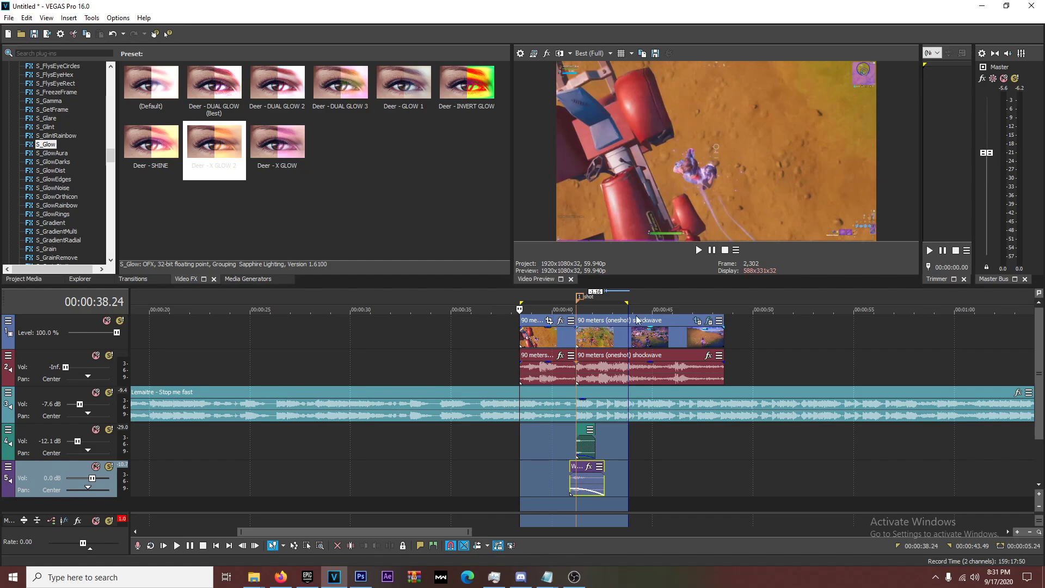
pyautogui.click(709, 322)
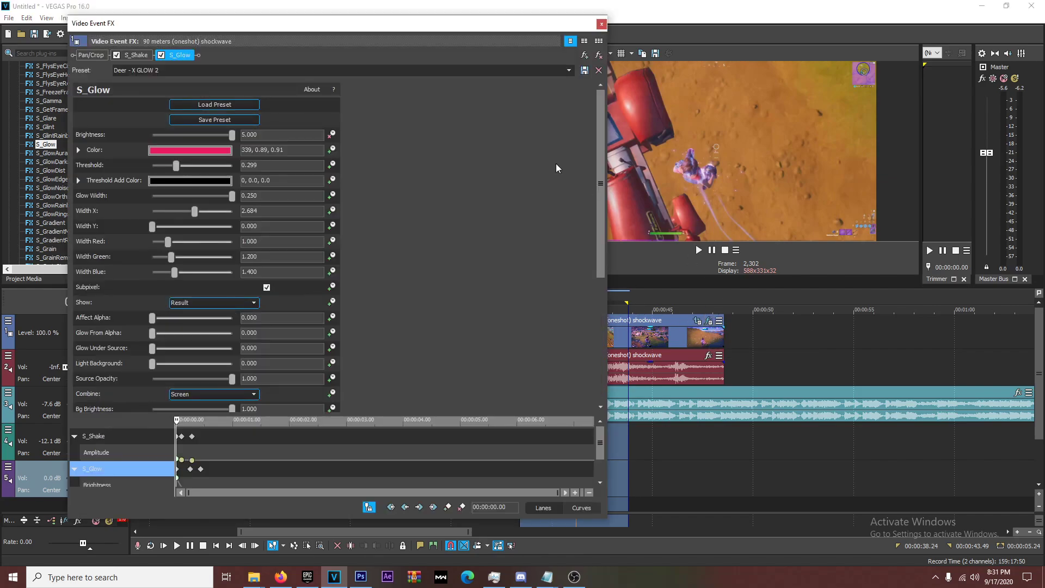
# Open and close the Plug-In Chooser without changes, then close the Video Event FX window
pyautogui.click(586, 56)
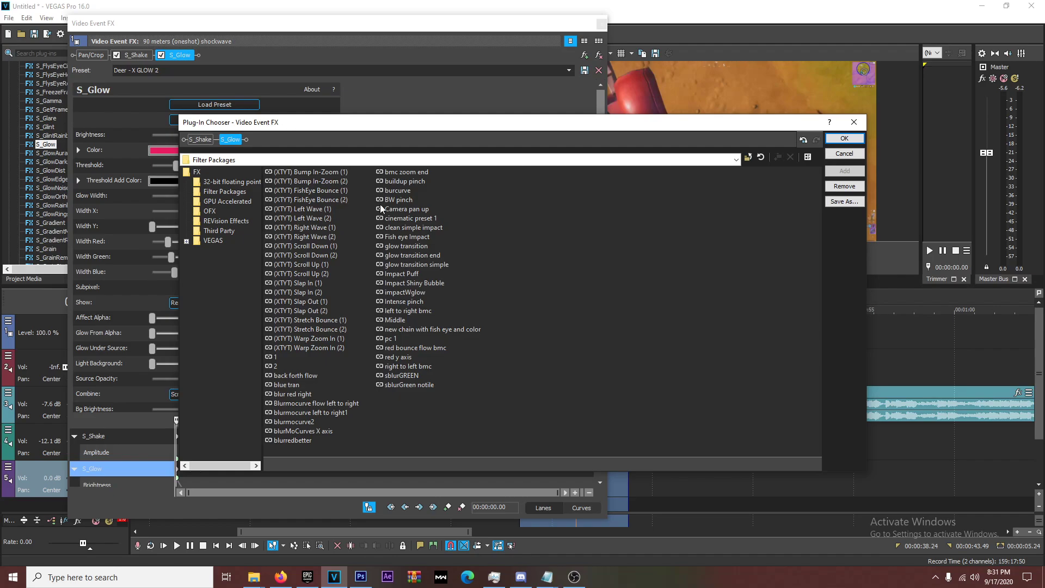
pyautogui.click(841, 154)
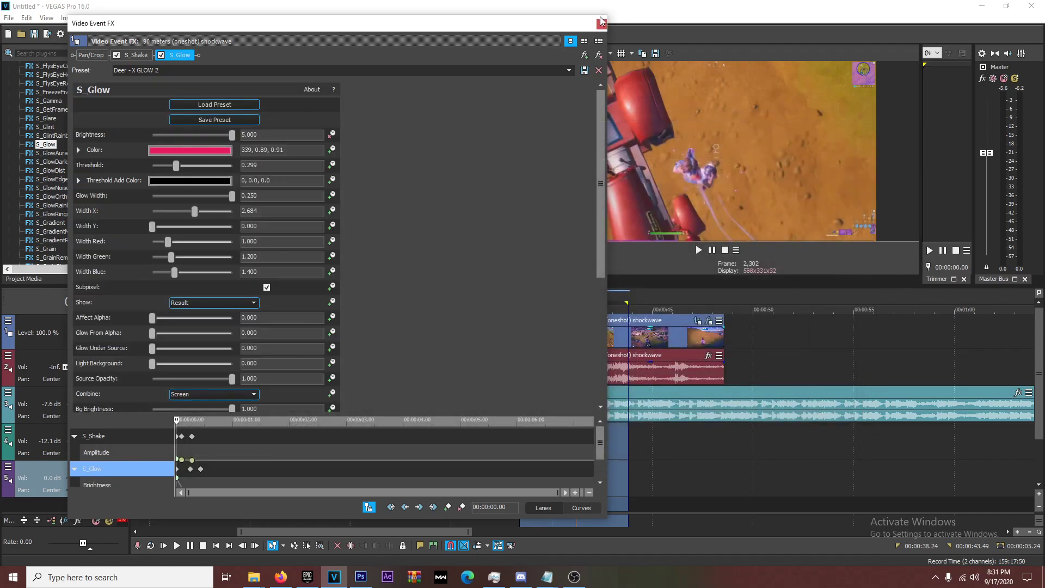
pyautogui.click(601, 25)
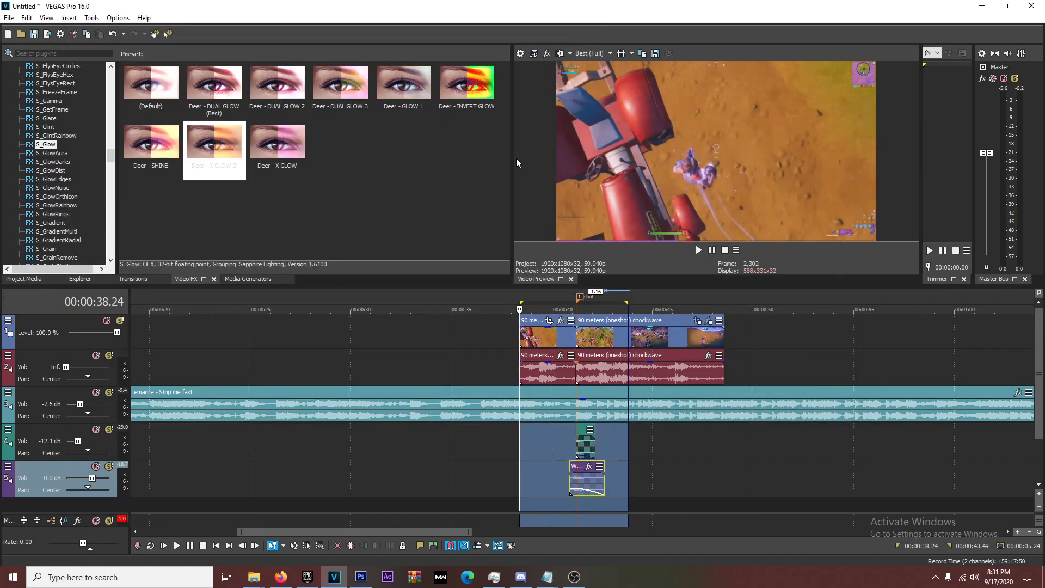